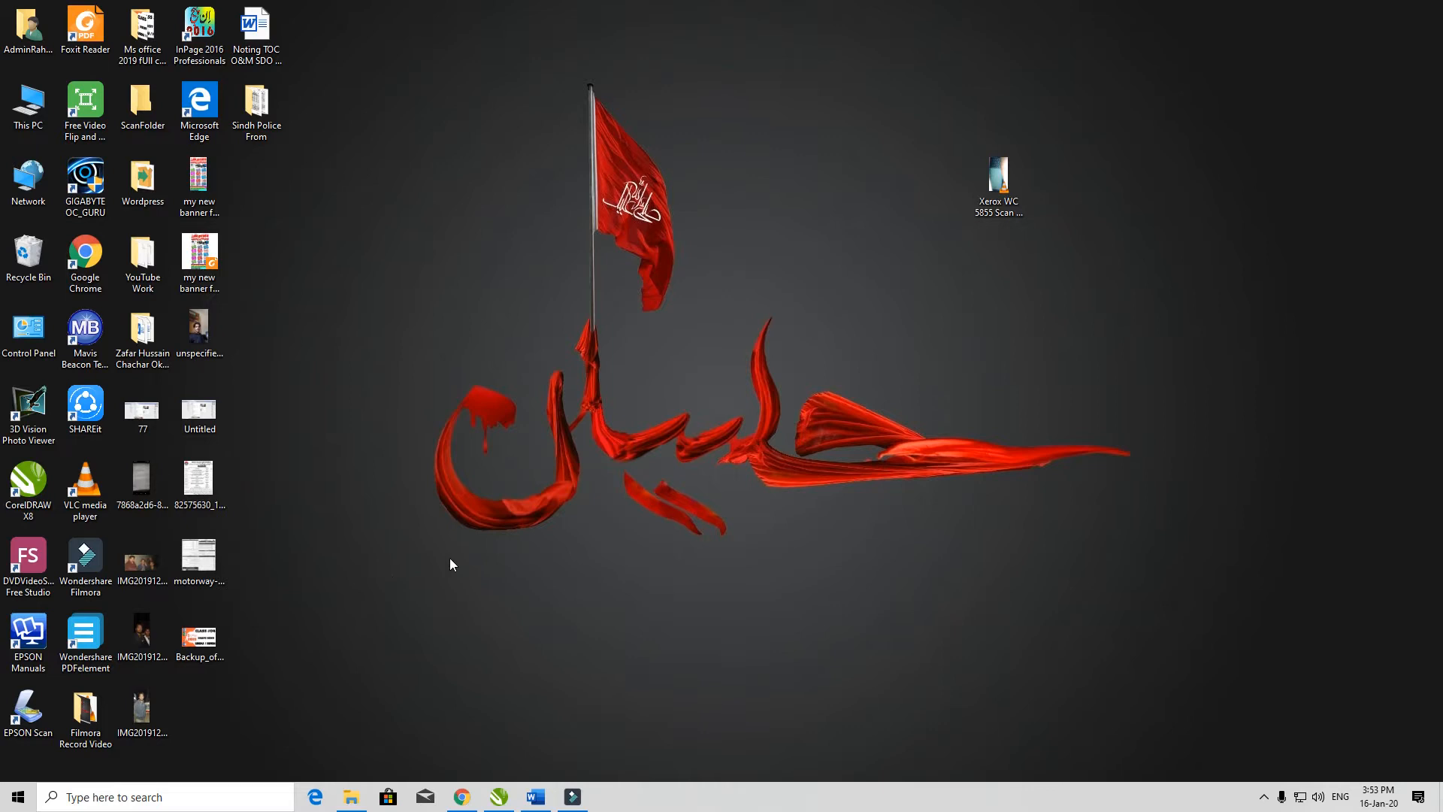
Step: View the desktop image Backup_of_Untitled-1 and close it
right_click(431, 355)
click(464, 397)
double_click(221, 637)
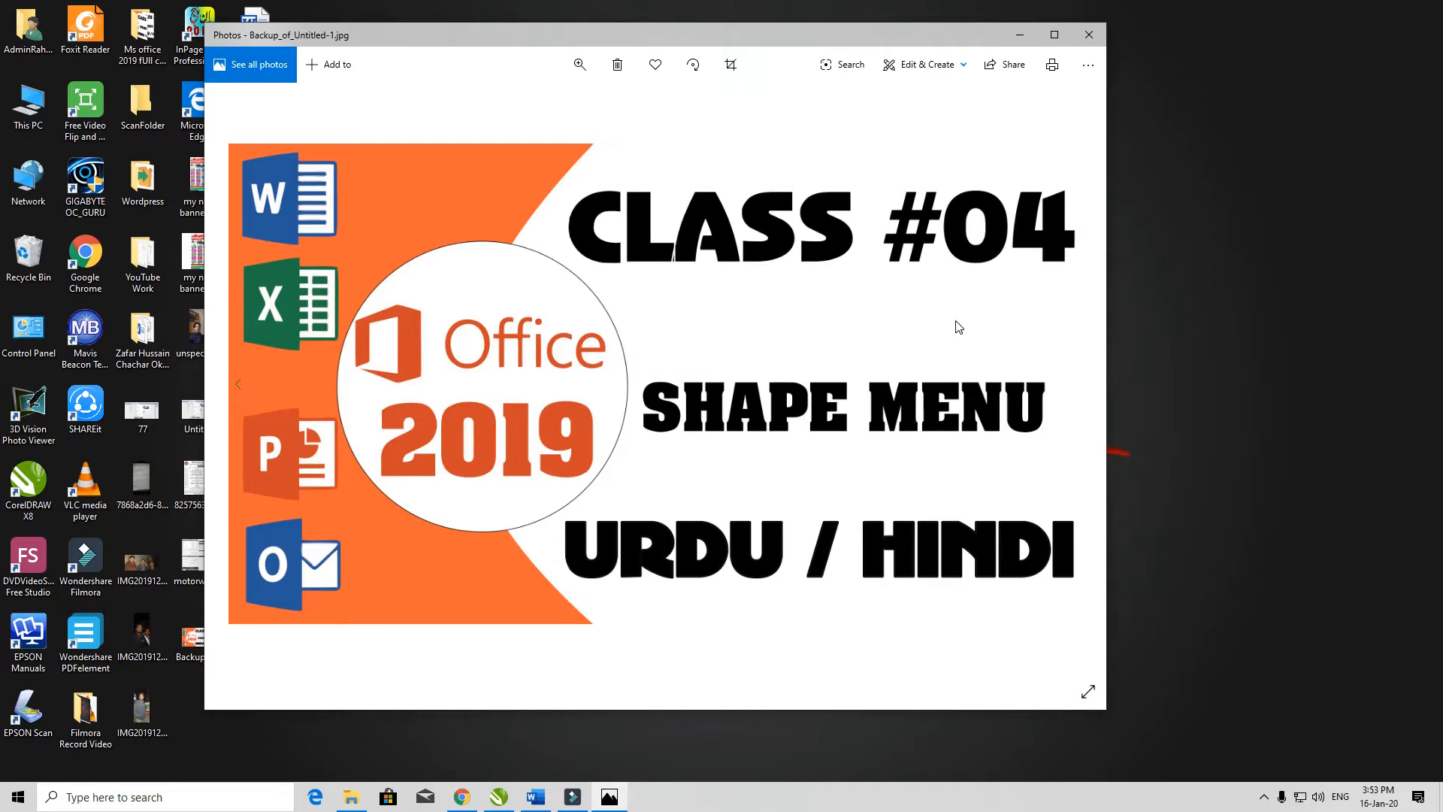
click(1089, 34)
right_click(670, 322)
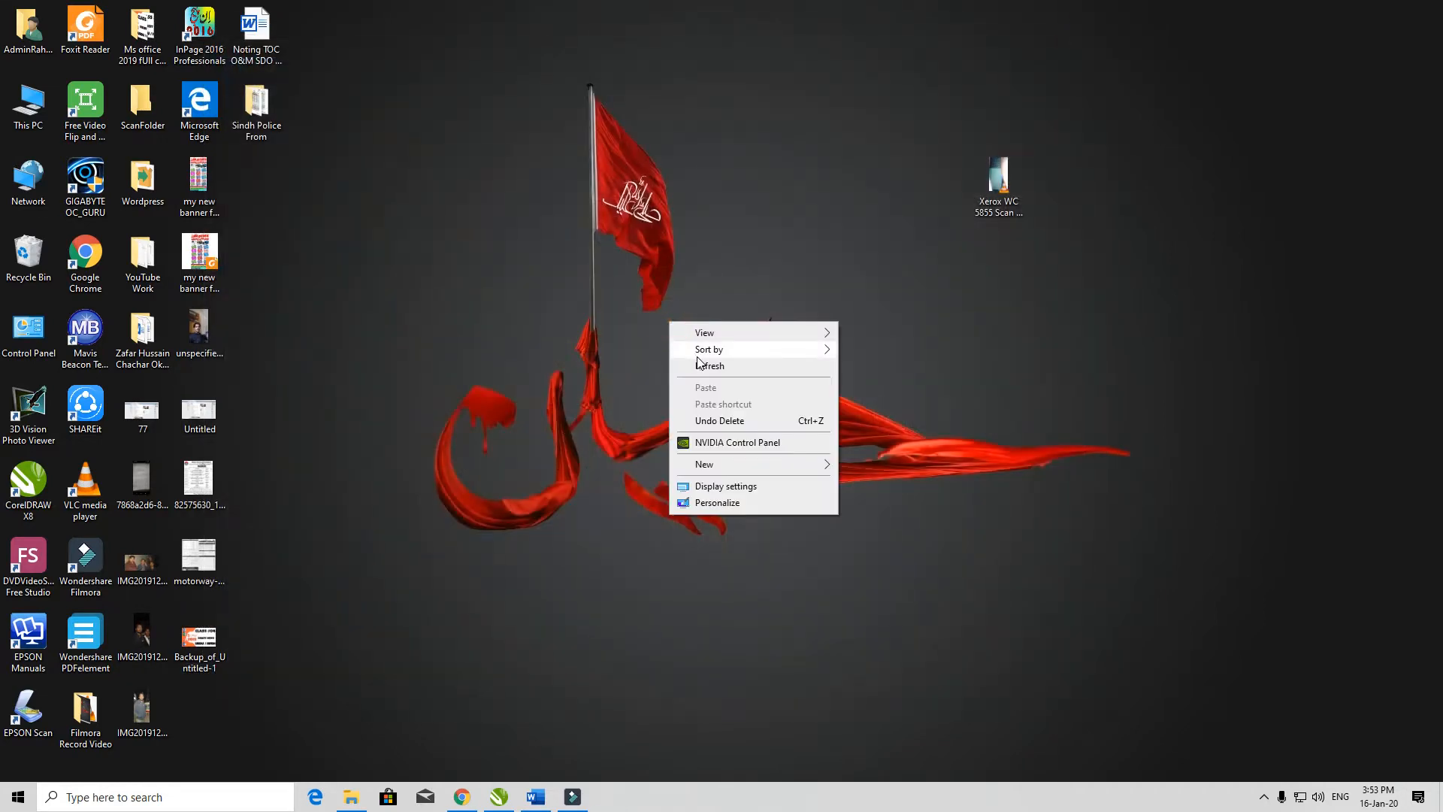
Step: Switch to the blank Word document and zoom it to 200%
click(532, 800)
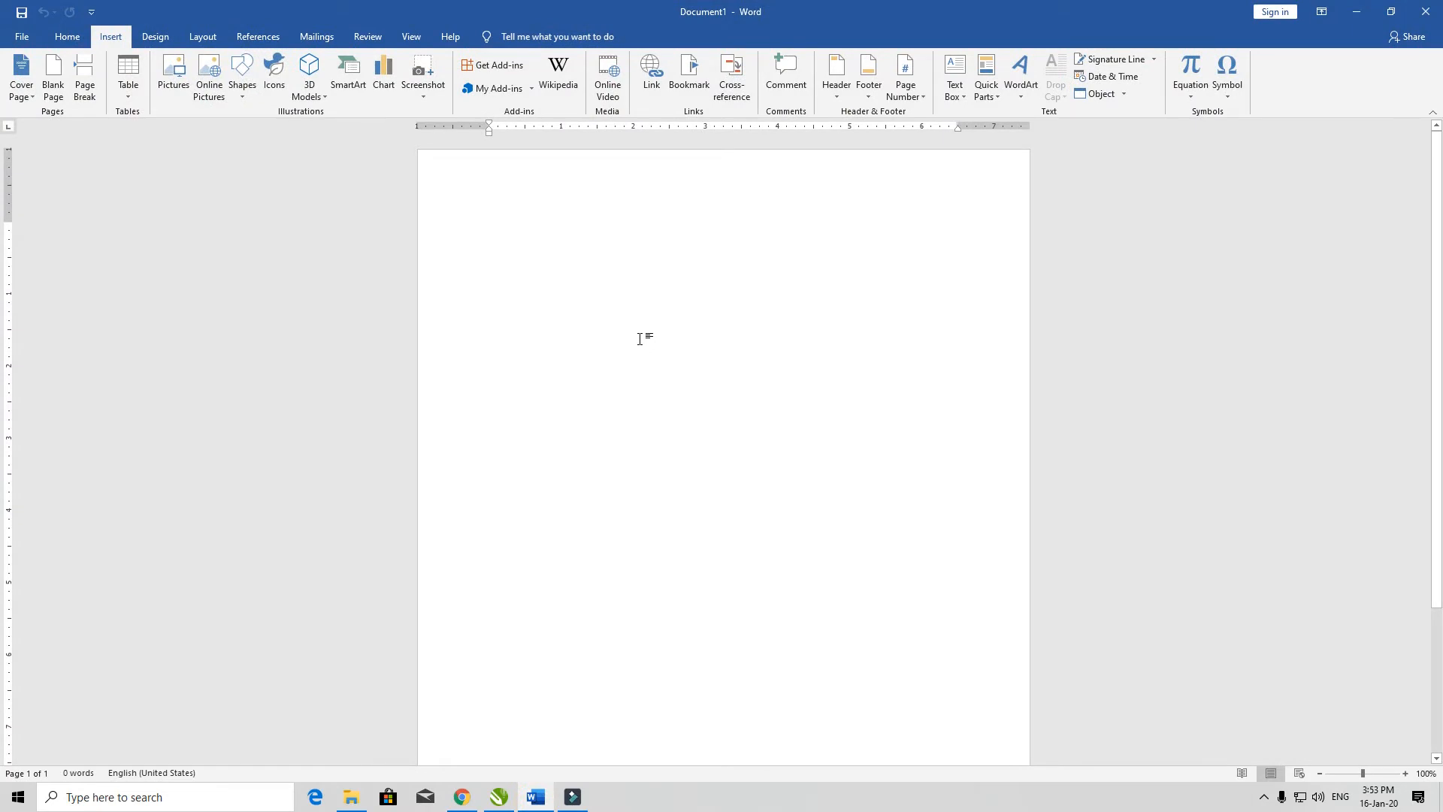
ctrl+scroll(640, 339, up, 10)
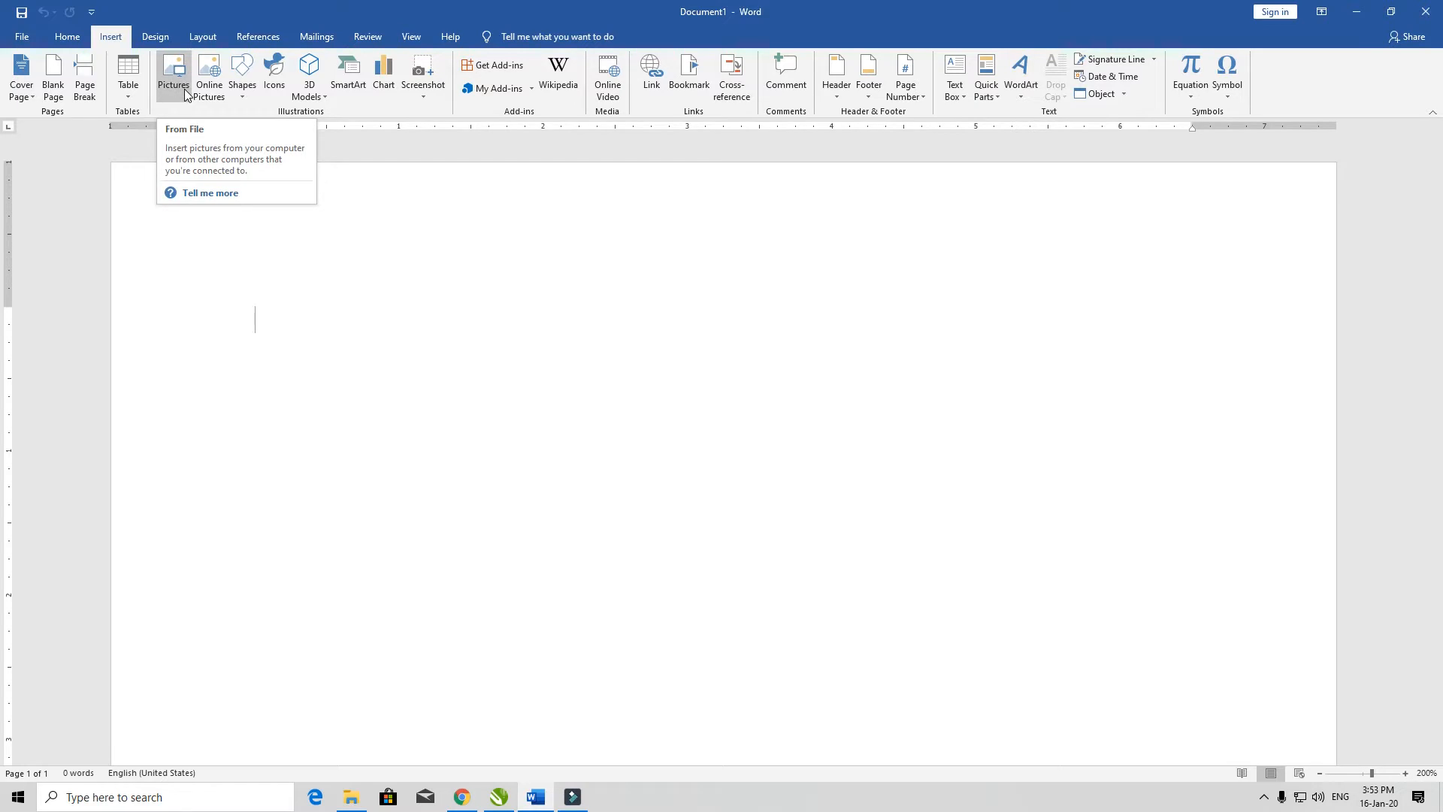
Step: Minimize Word and view the images in the user profile's Pictures folder in File Explorer
click(1357, 12)
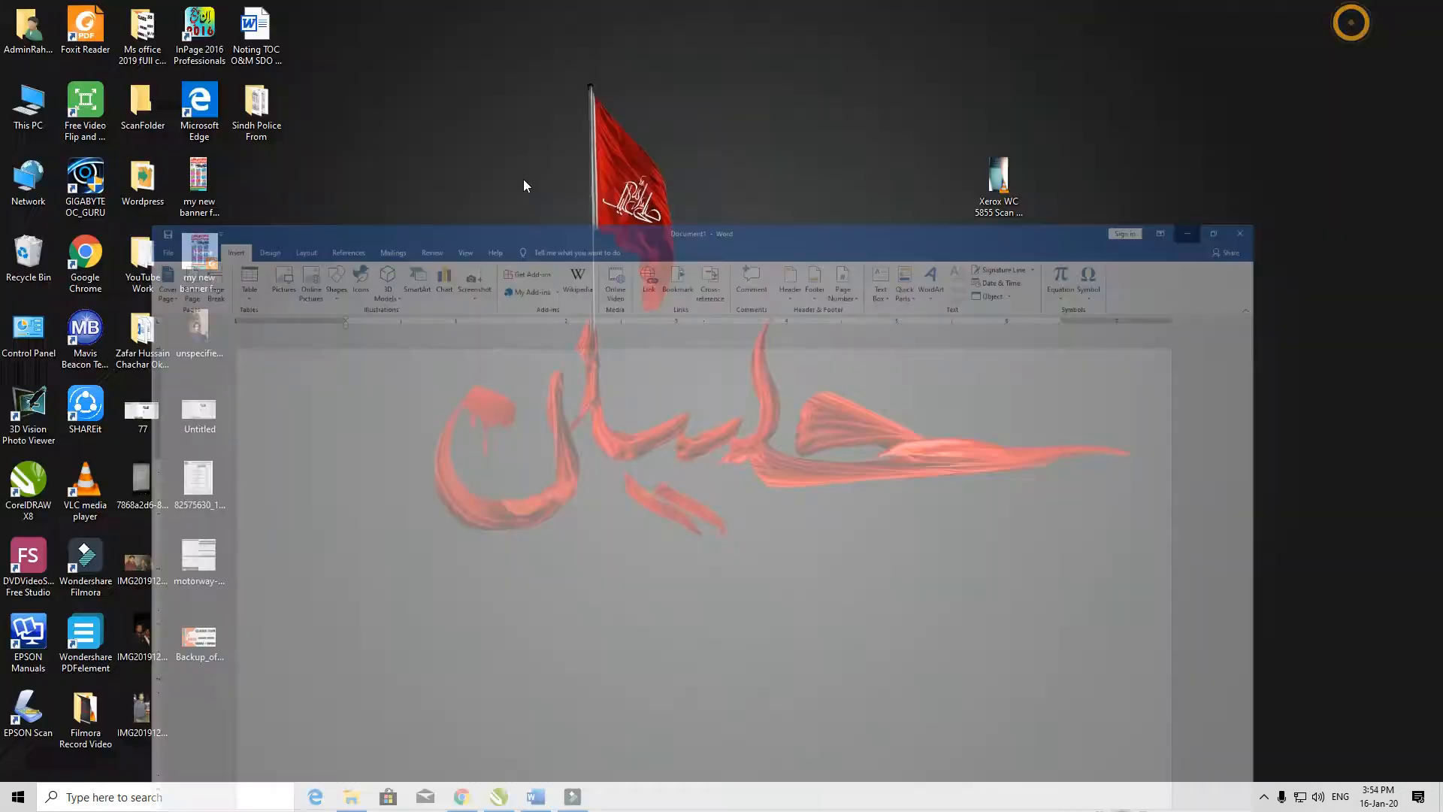
double_click(20, 34)
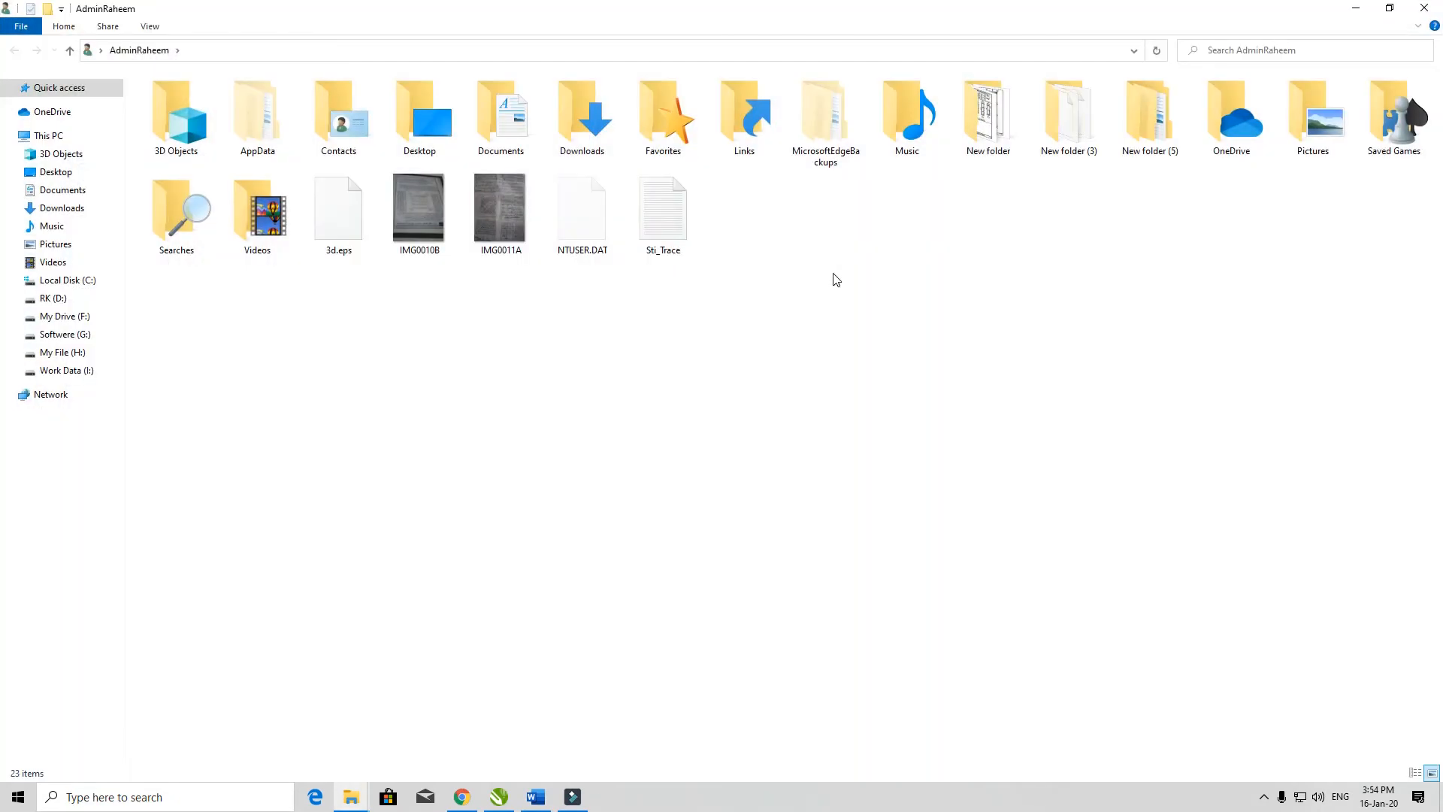
double_click(1319, 143)
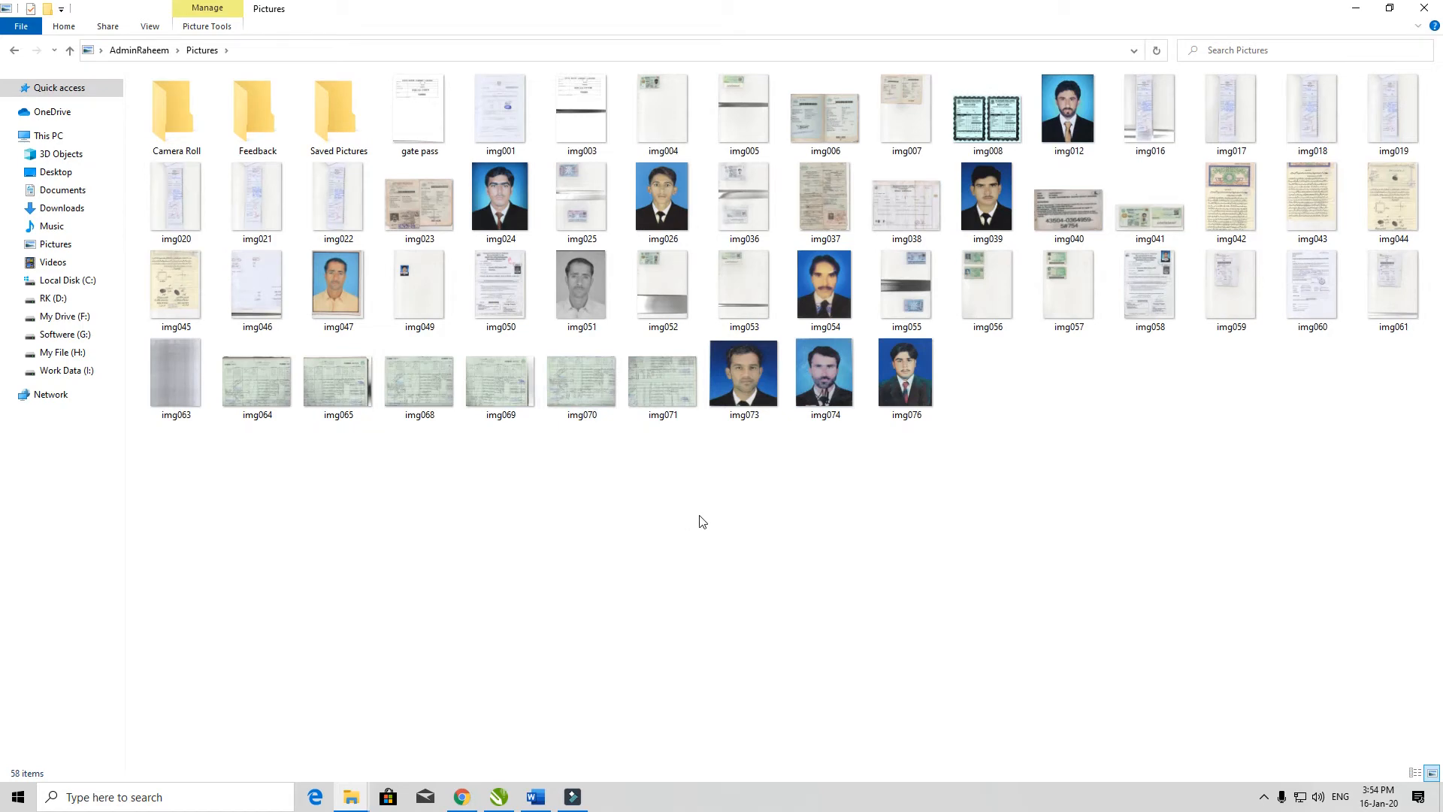
Step: Return to Word, start inserting a picture from file and look through the This PC, Desktop and Downloads locations
click(535, 798)
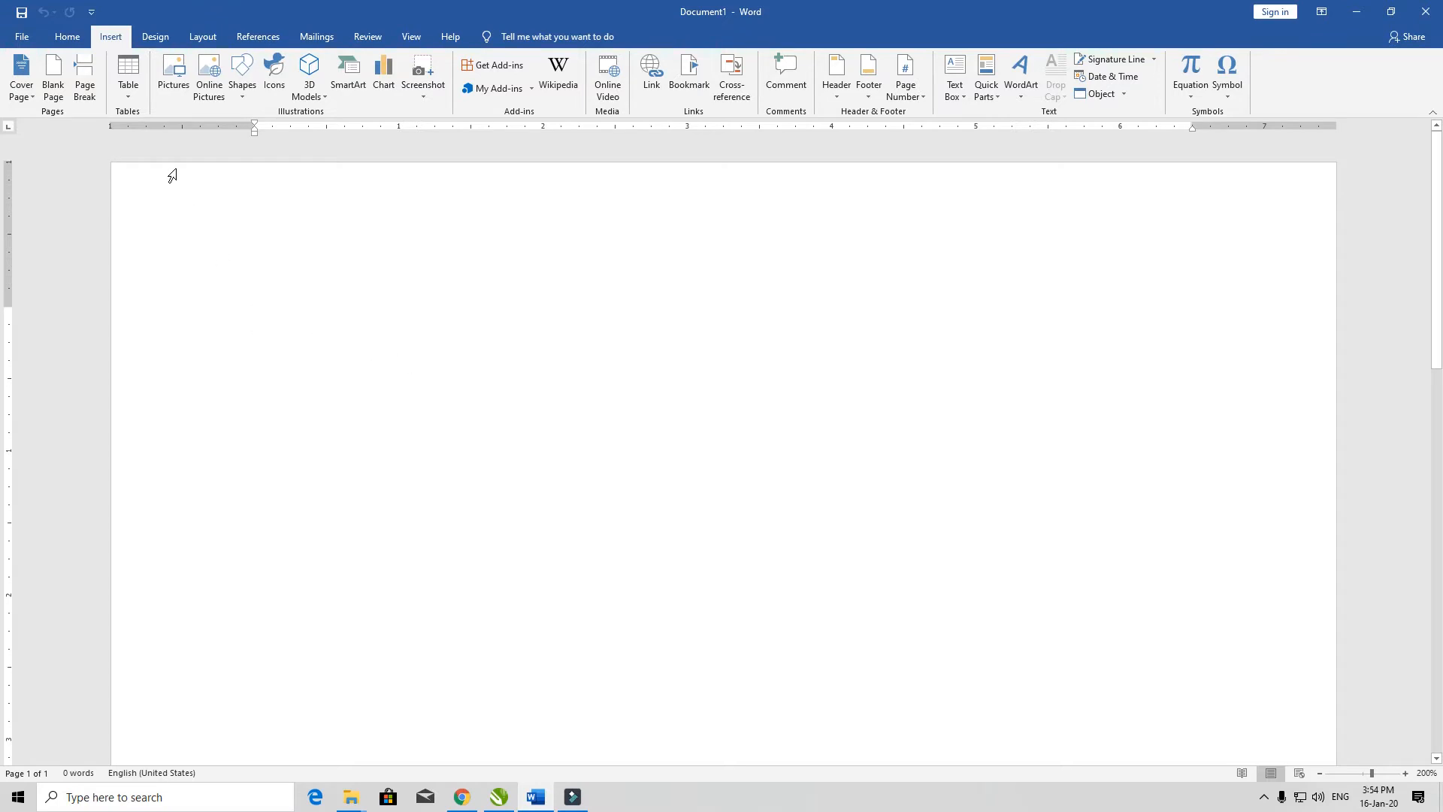
click(173, 75)
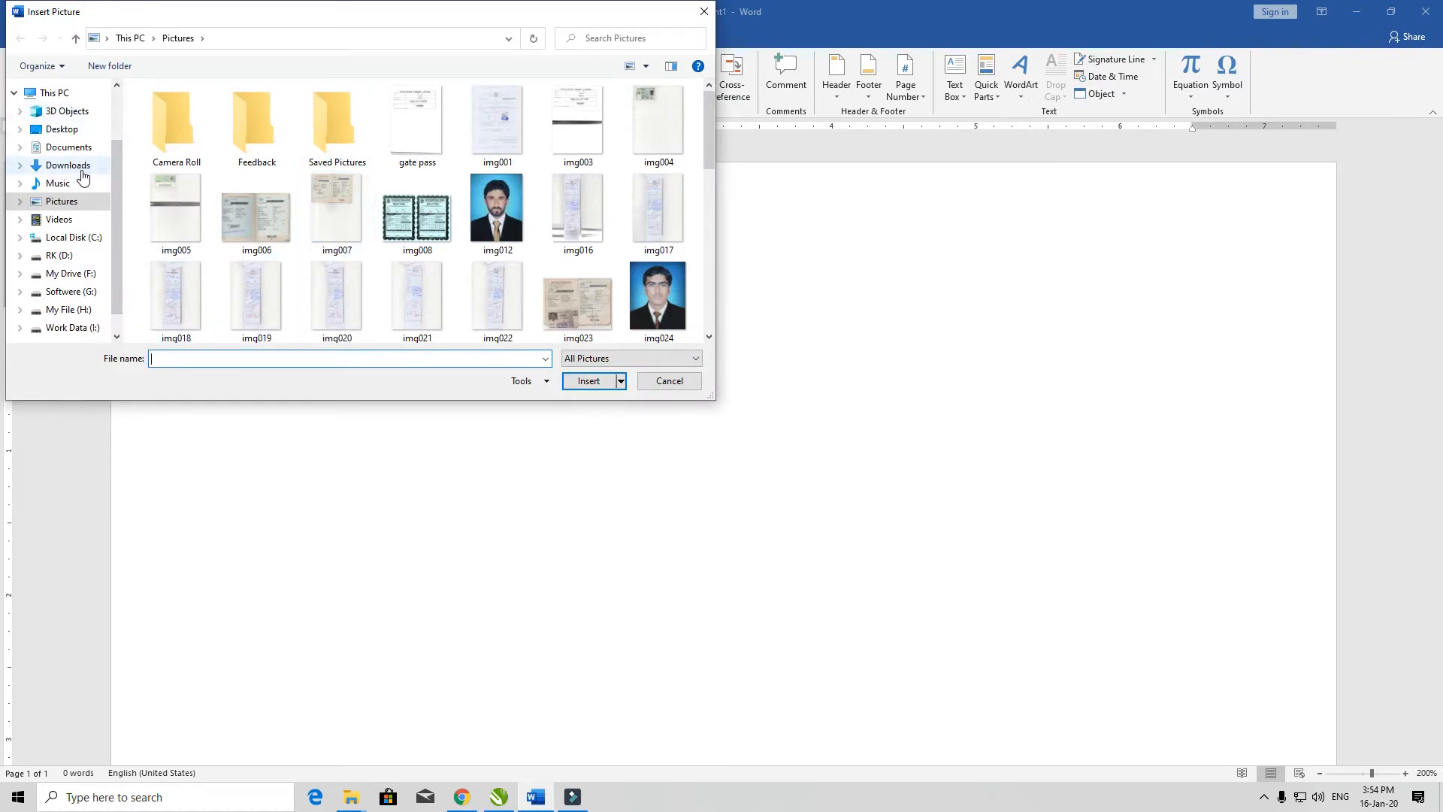
click(53, 93)
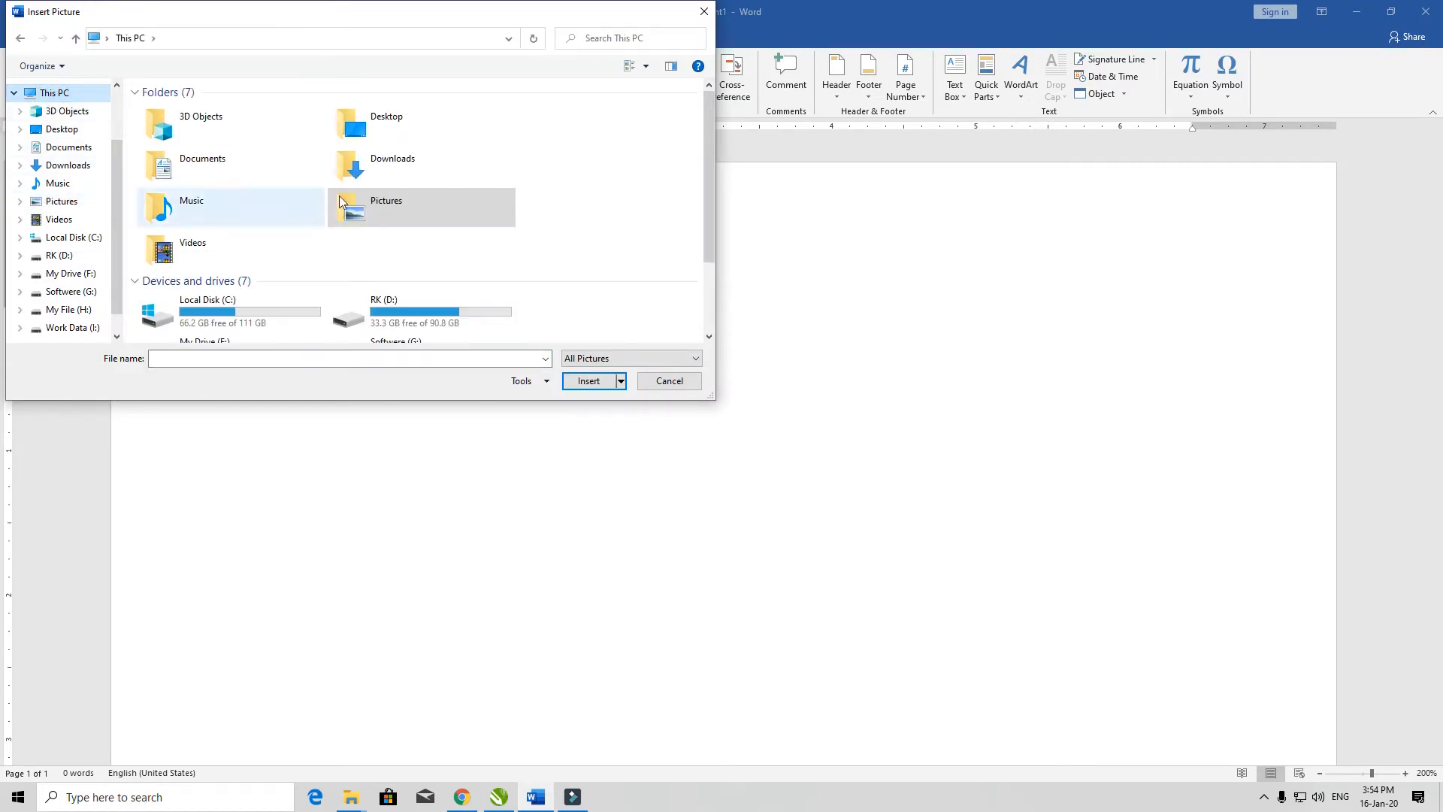
scroll(339, 200, down, 2)
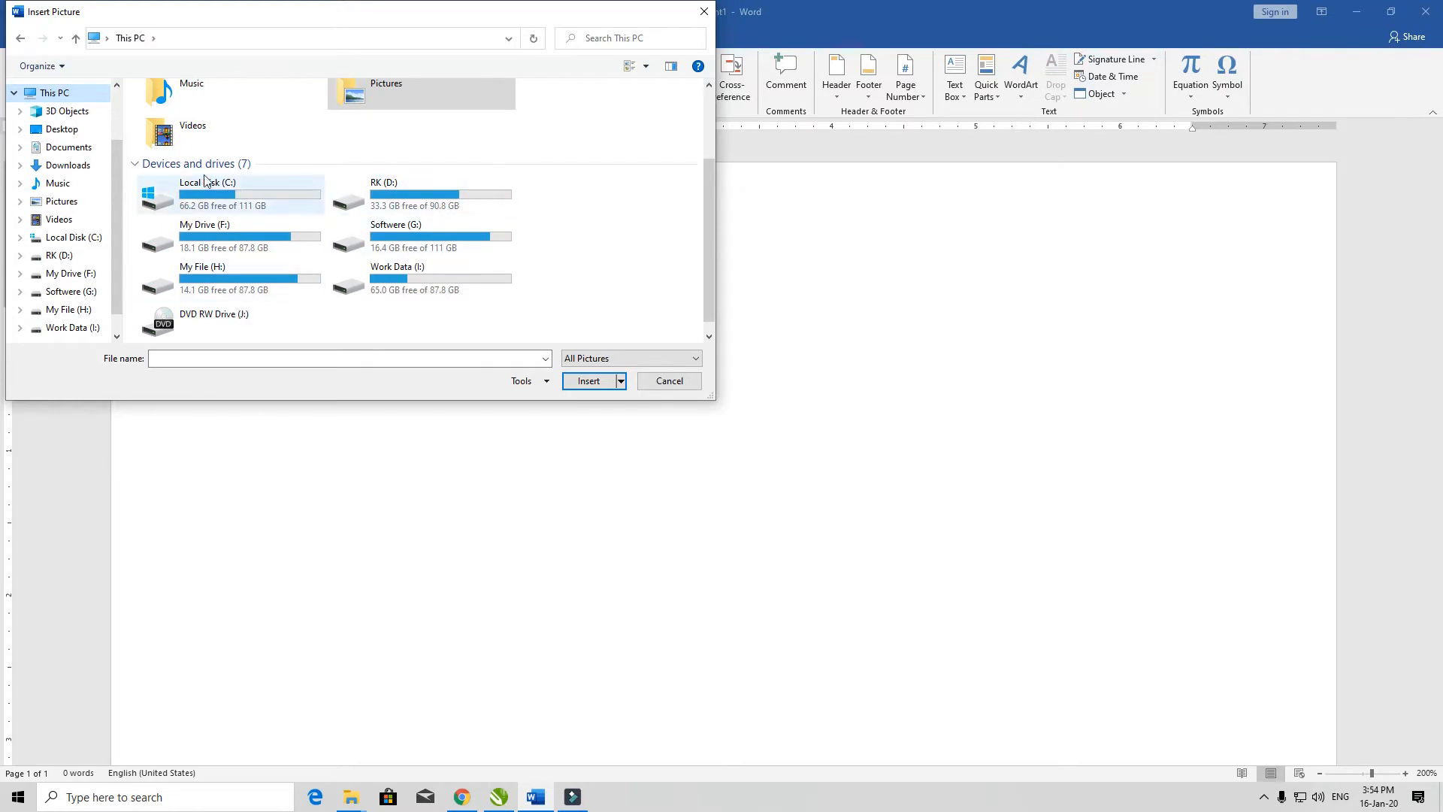
click(56, 129)
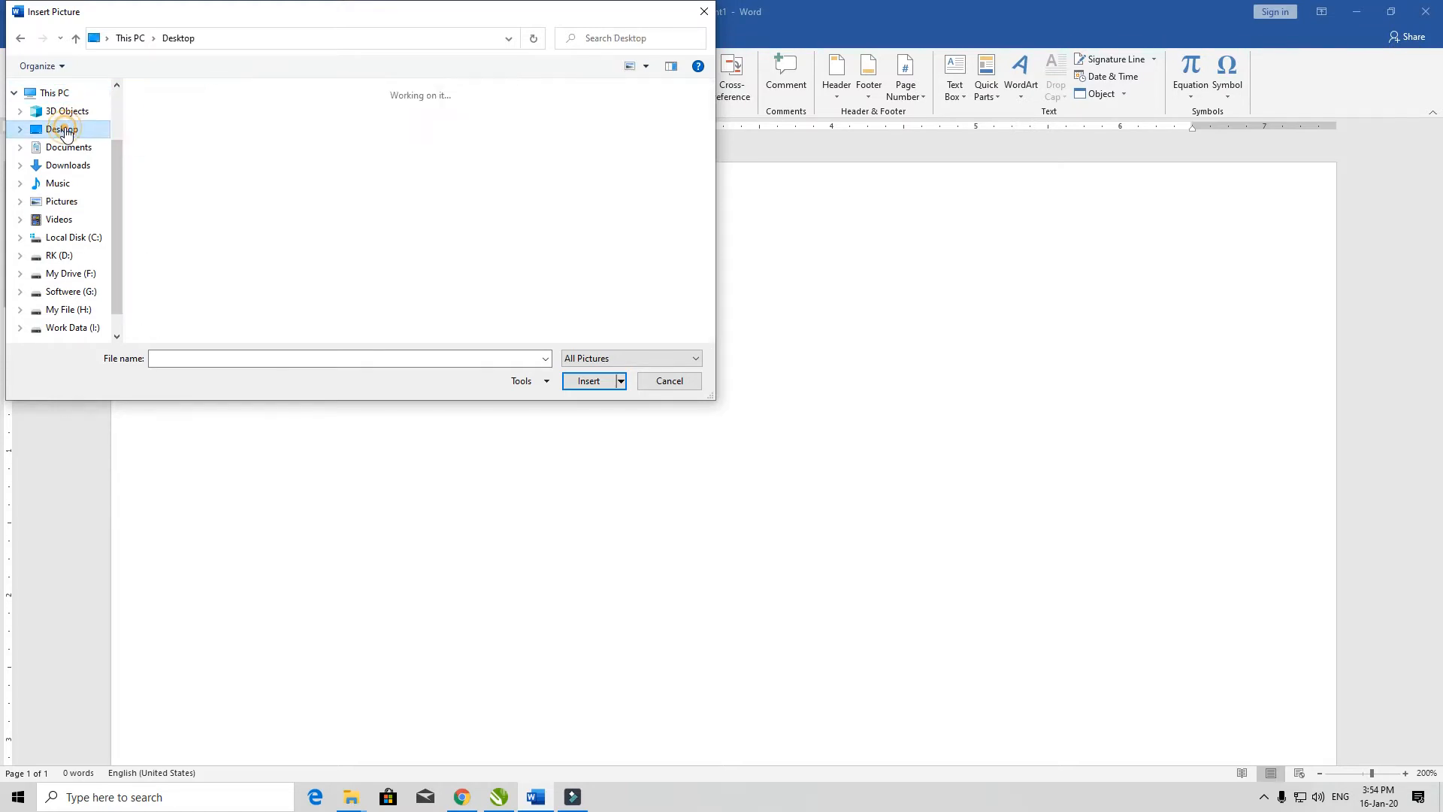
click(67, 165)
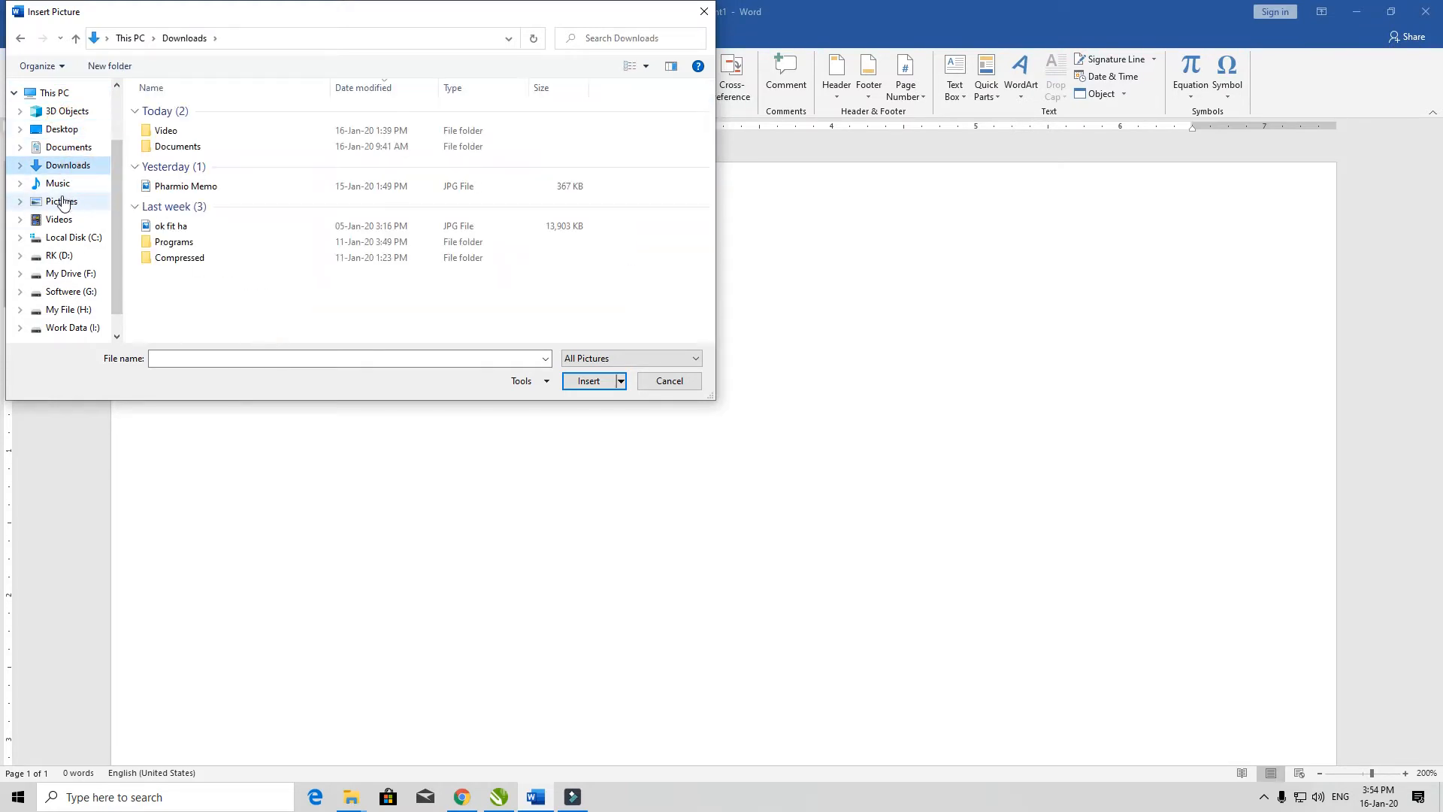
Step: Insert the picture img076 from the Pictures folder into the document
click(61, 201)
scroll(499, 231, down, 3)
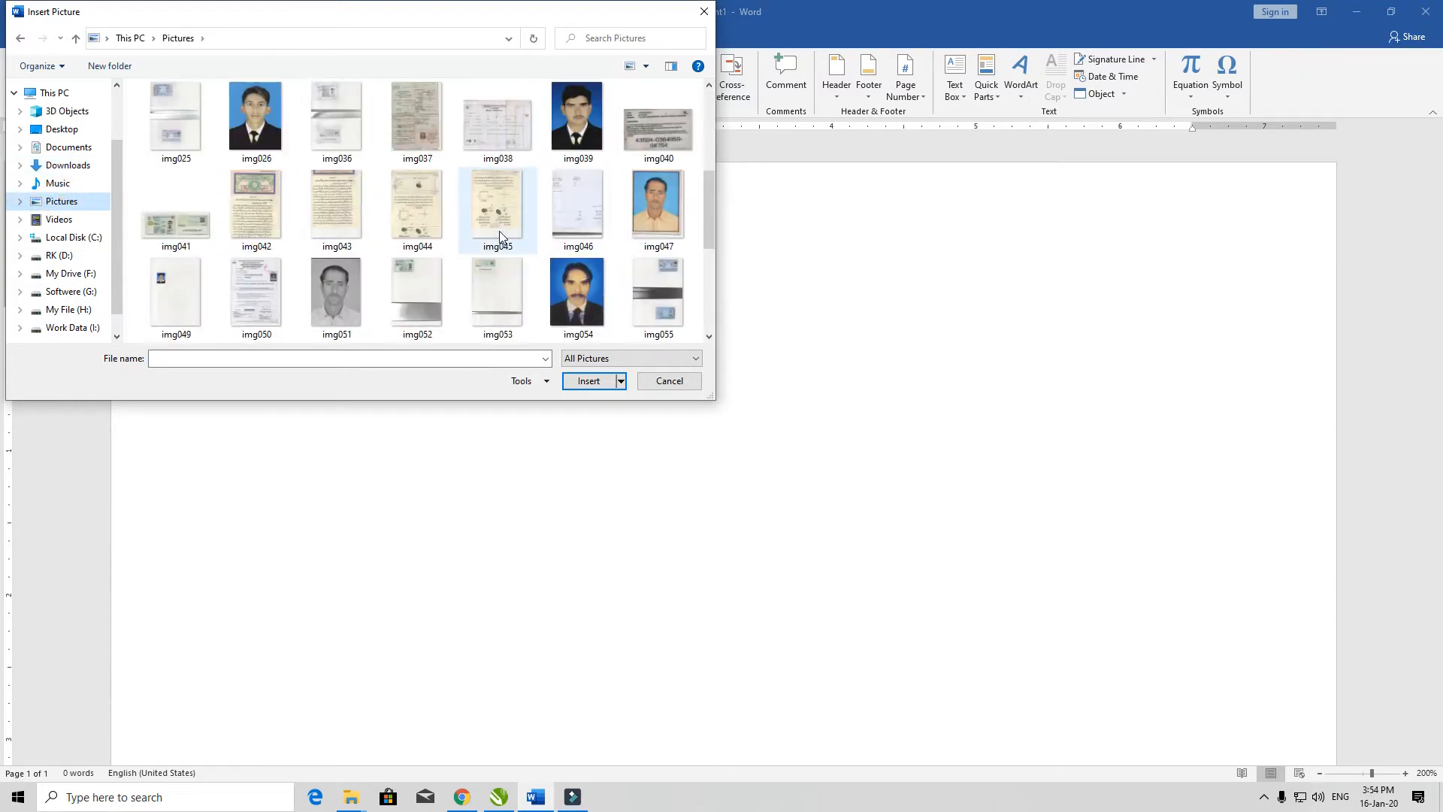
scroll(499, 232, down, 3)
scroll(105, 270, down, 2)
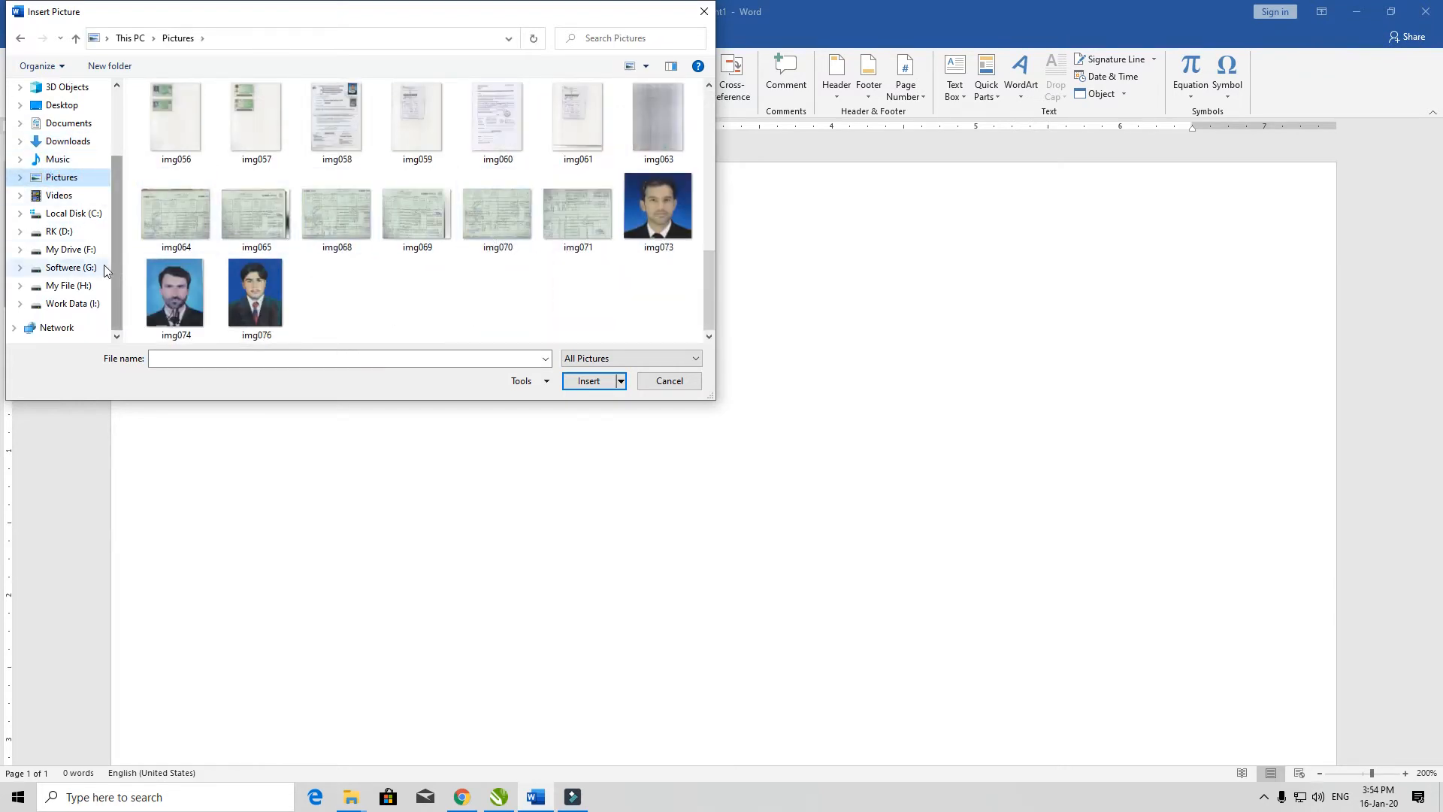
scroll(101, 263, up, 2)
scroll(473, 188, up, 6)
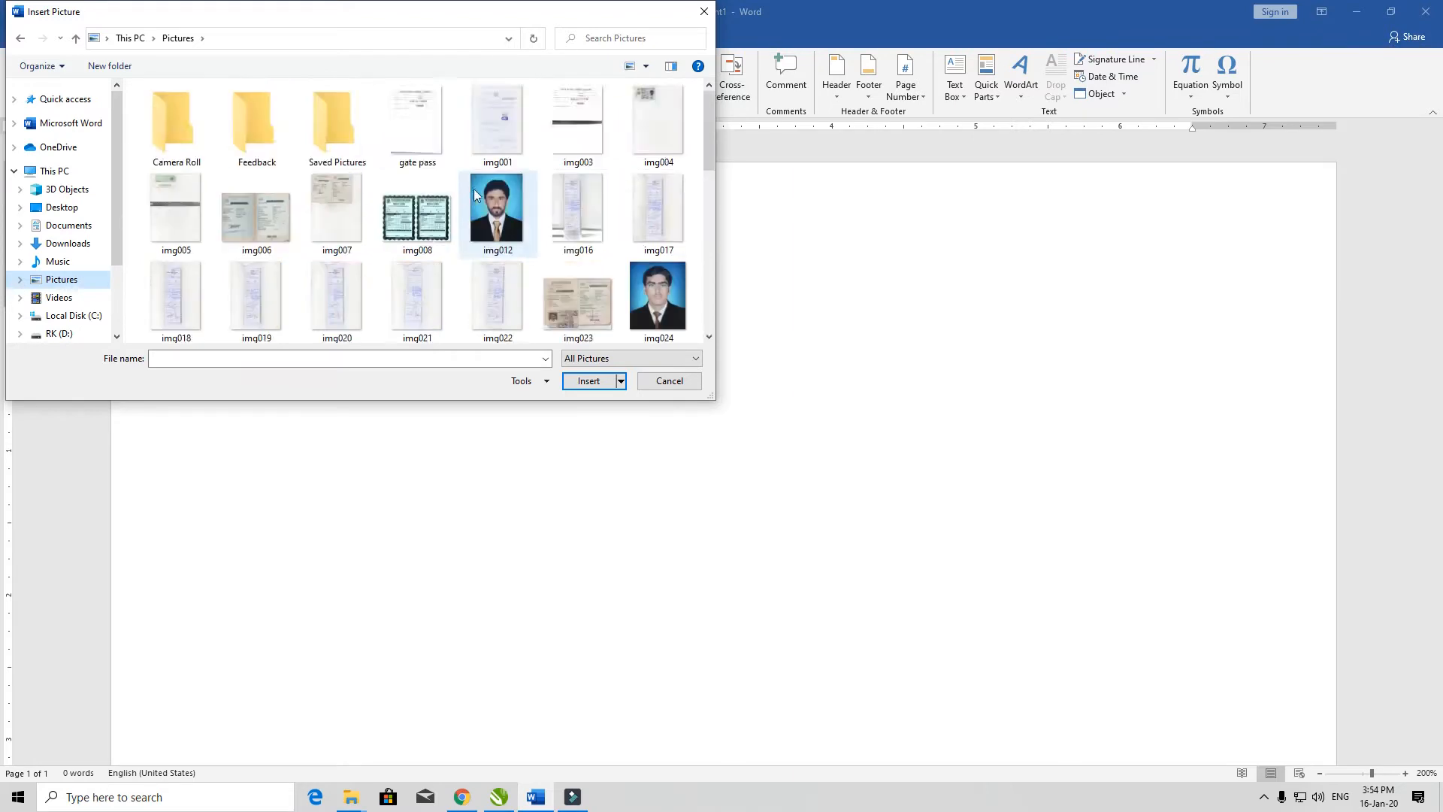
scroll(474, 188, down, 6)
click(252, 290)
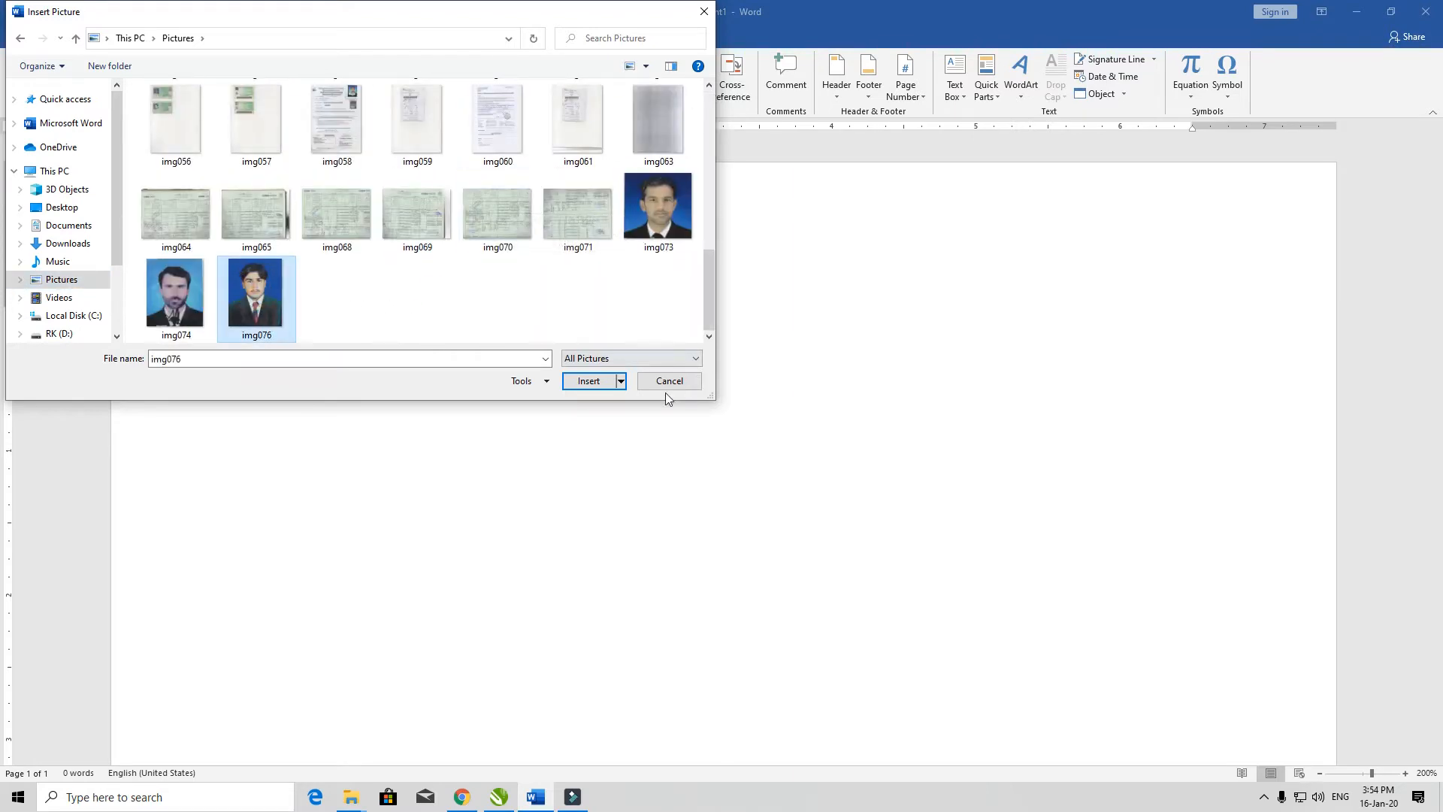
click(590, 381)
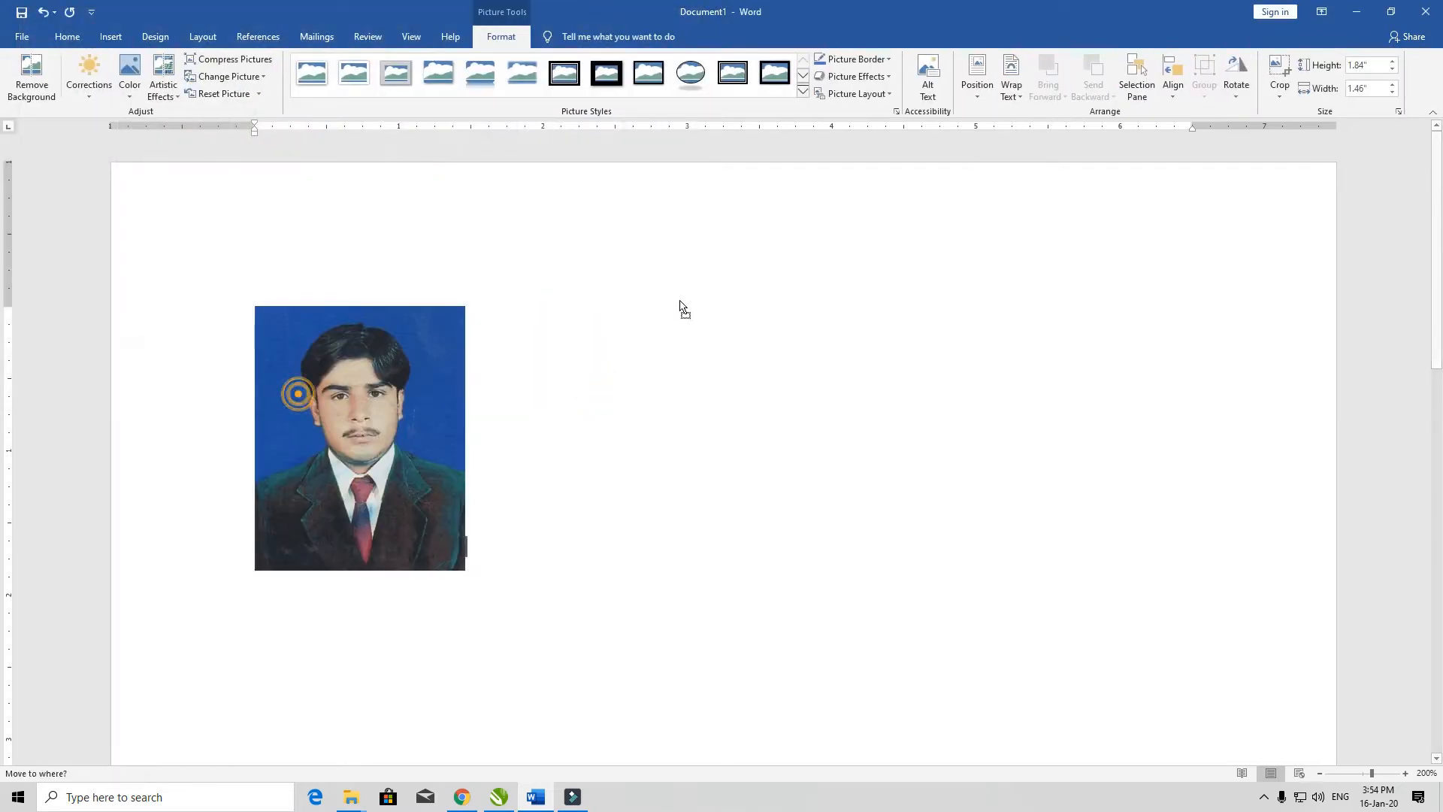
Step: Set the portrait picture's text wrapping to In Front of Text and move it to the right of the page centre
click(444, 374)
click(1012, 76)
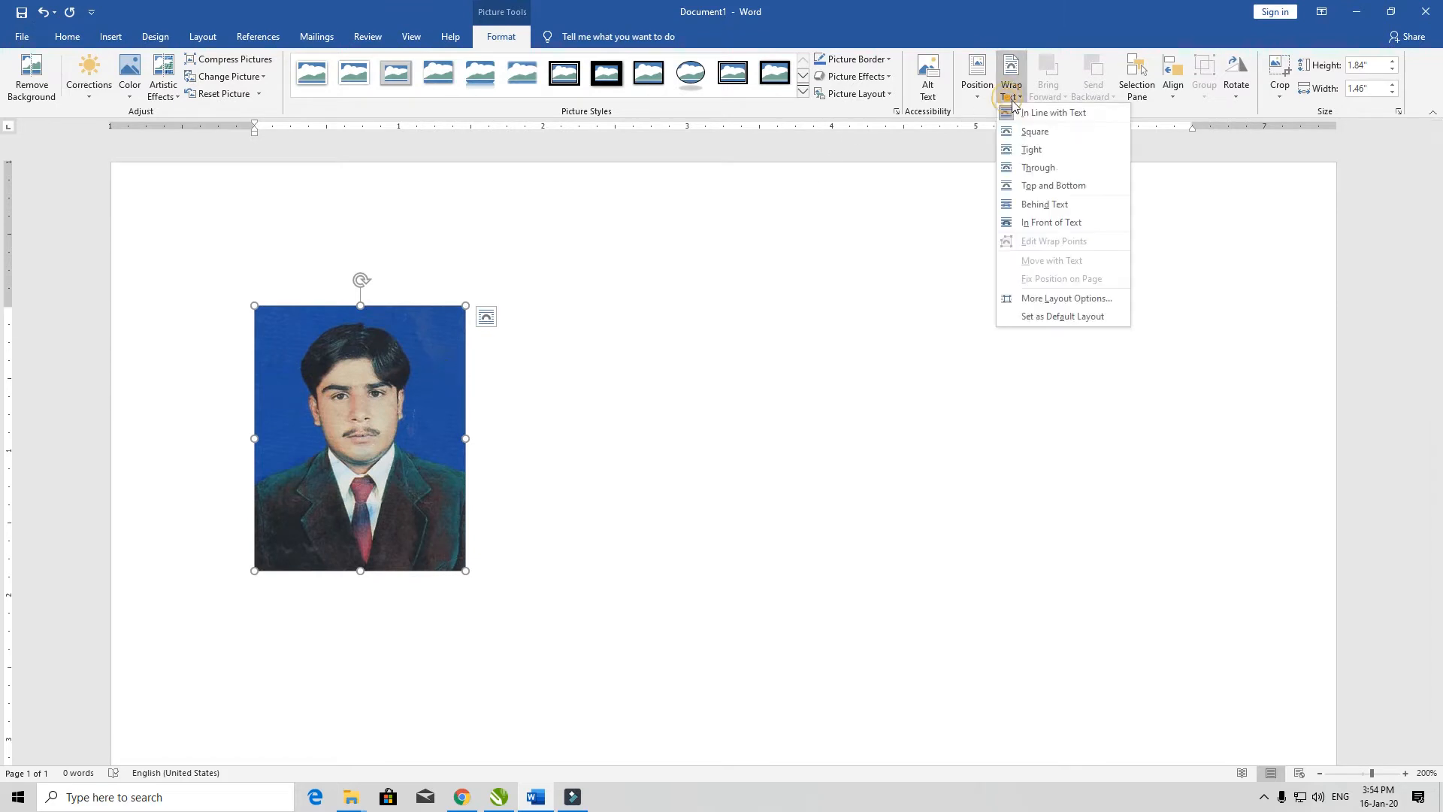
click(1068, 222)
drag(353, 374, 835, 288)
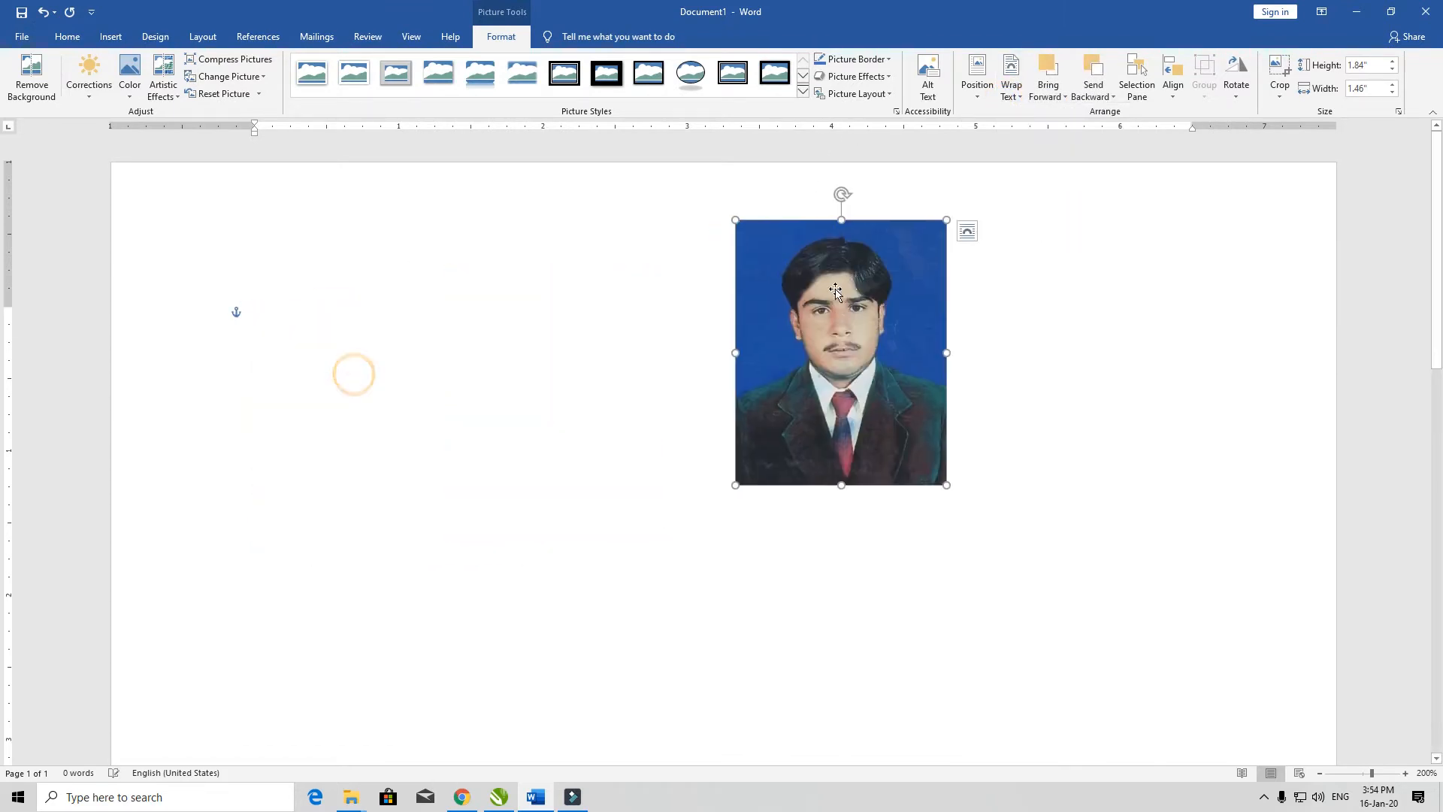
Step: Move the picture to the upper middle of the page and enlarge it to about 2.63" high by 2.09" wide
drag(678, 286, 718, 348)
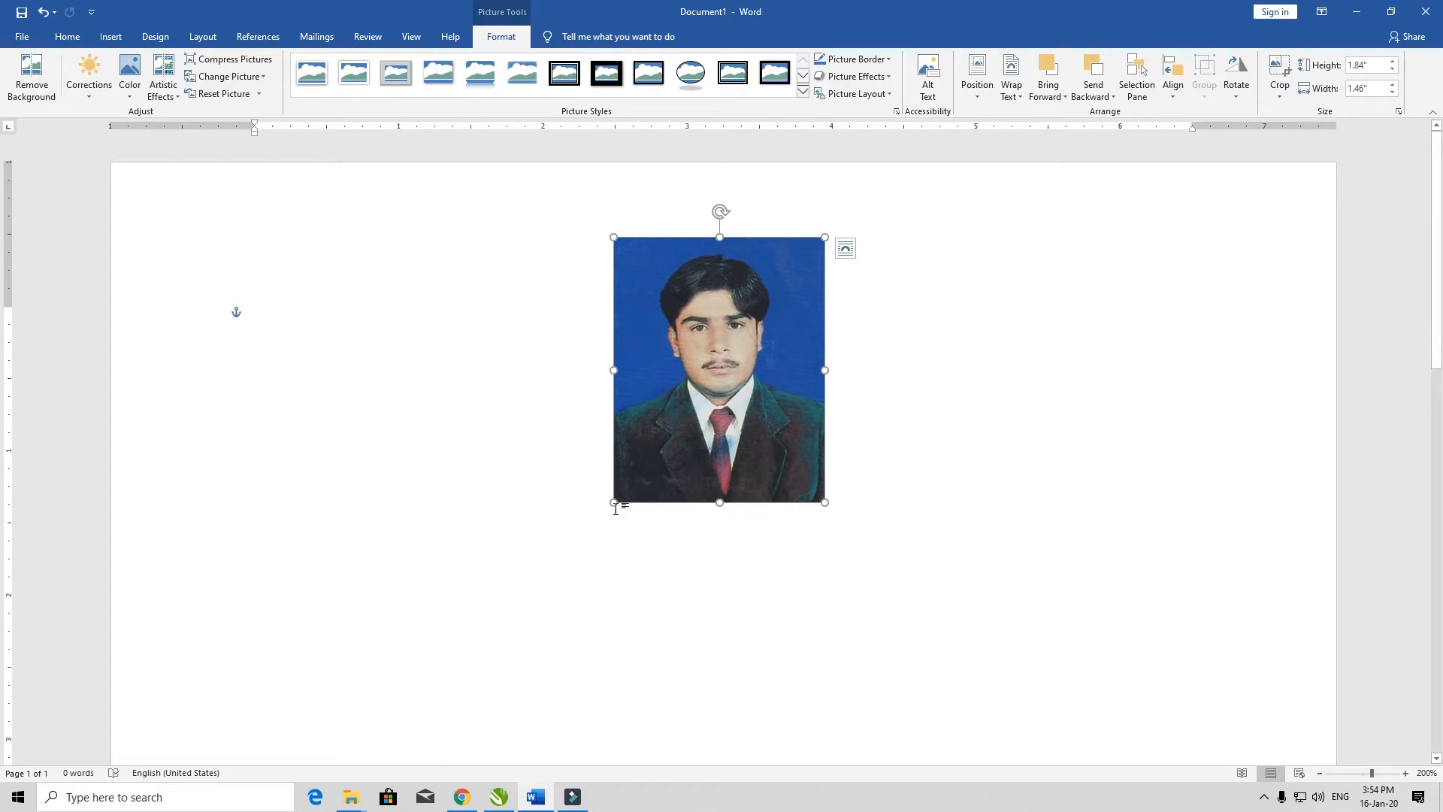
drag(615, 503, 594, 615)
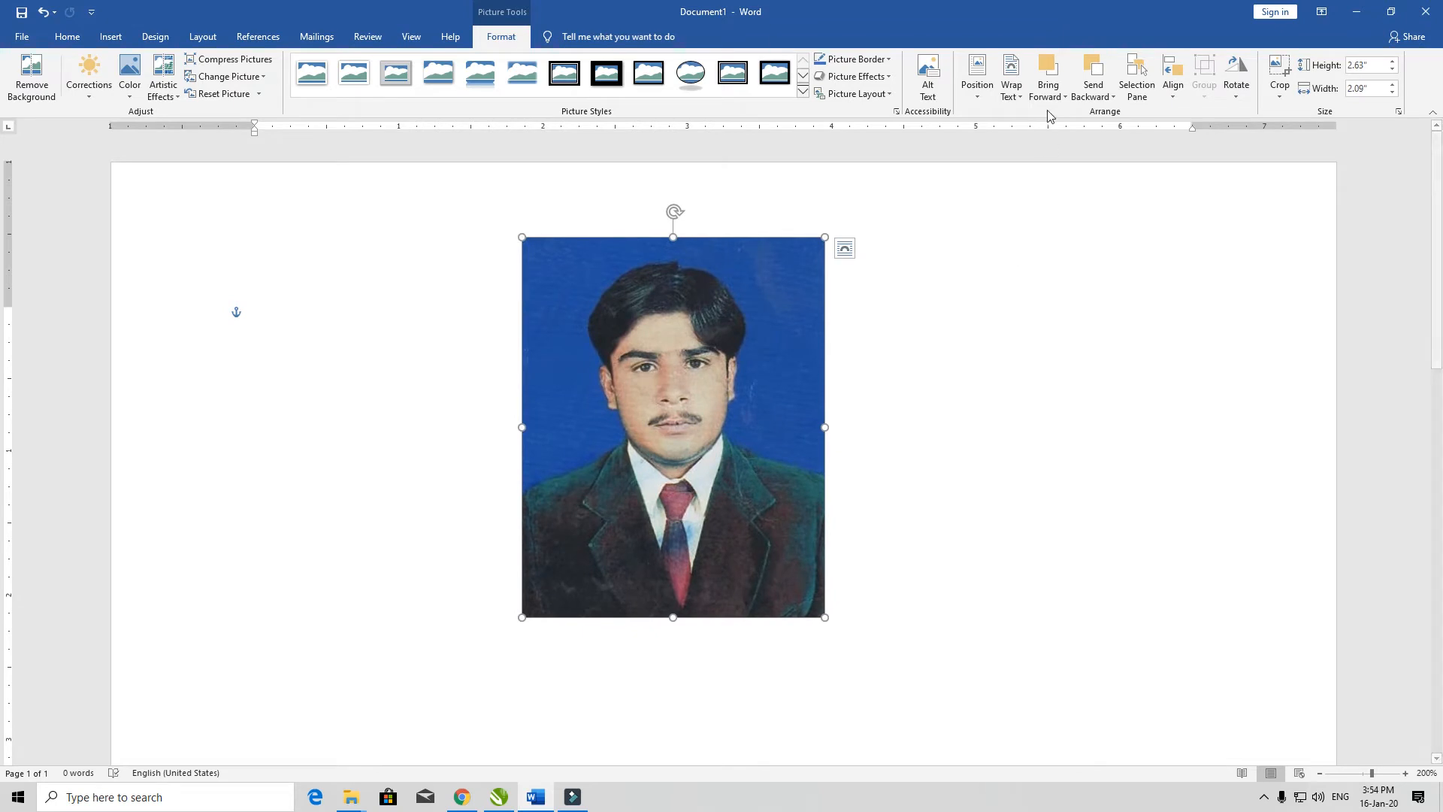
Step: Reapply In Front of Text wrapping to the enlarged picture and move it toward the left side of the page
click(1012, 83)
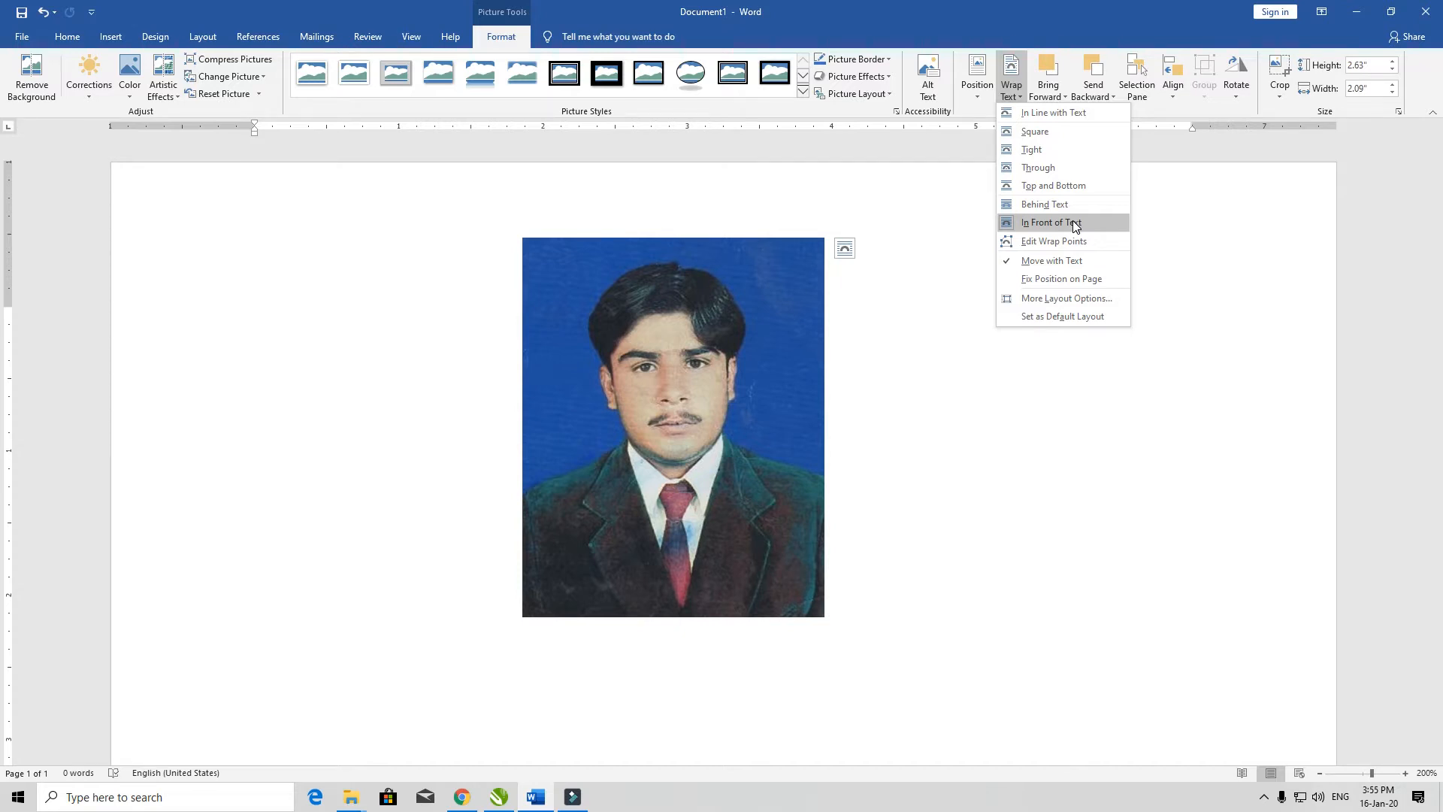
click(1075, 224)
drag(789, 335, 659, 345)
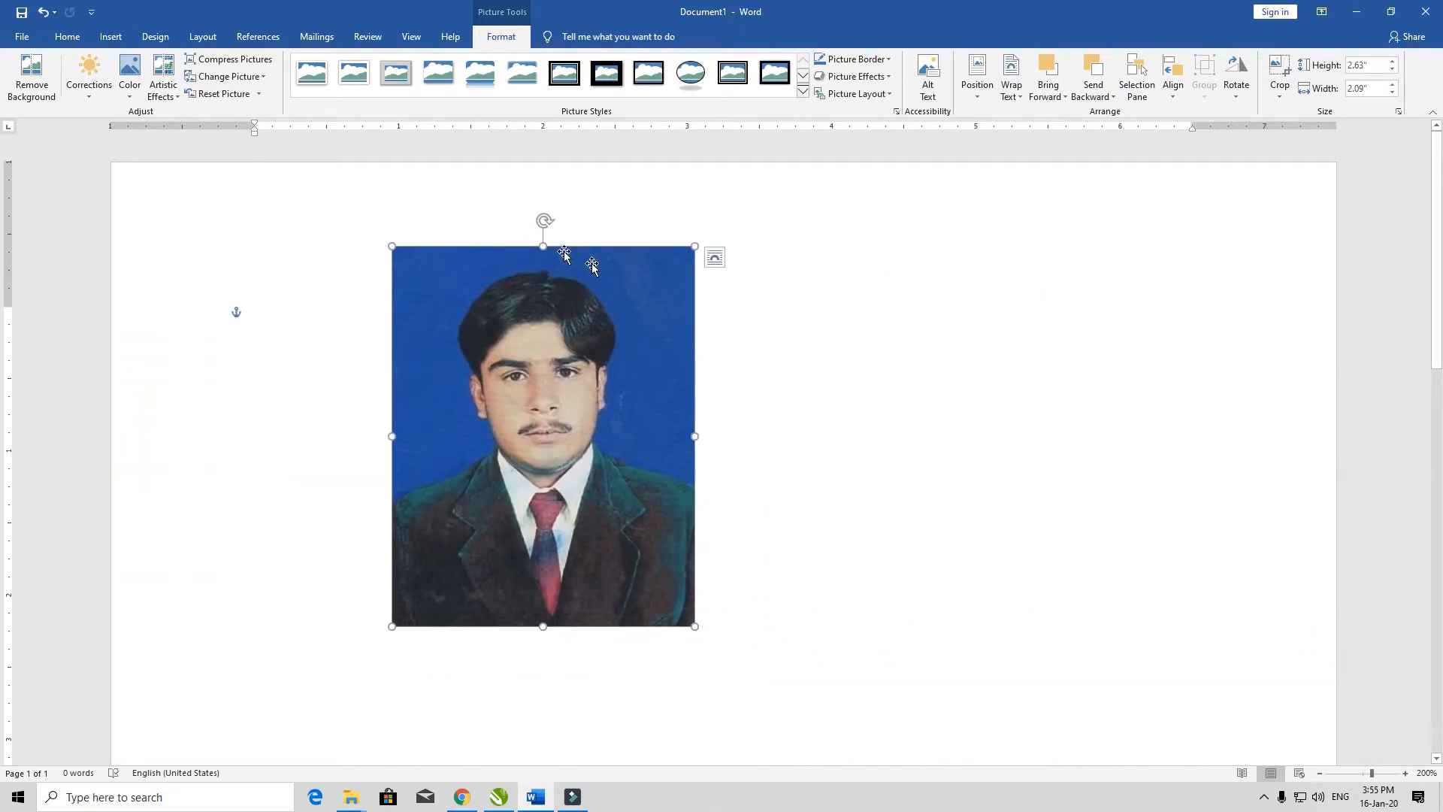
Step: Try rotating the picture clockwise, undo the rotation, and move the picture back toward the page centre
drag(545, 220, 773, 322)
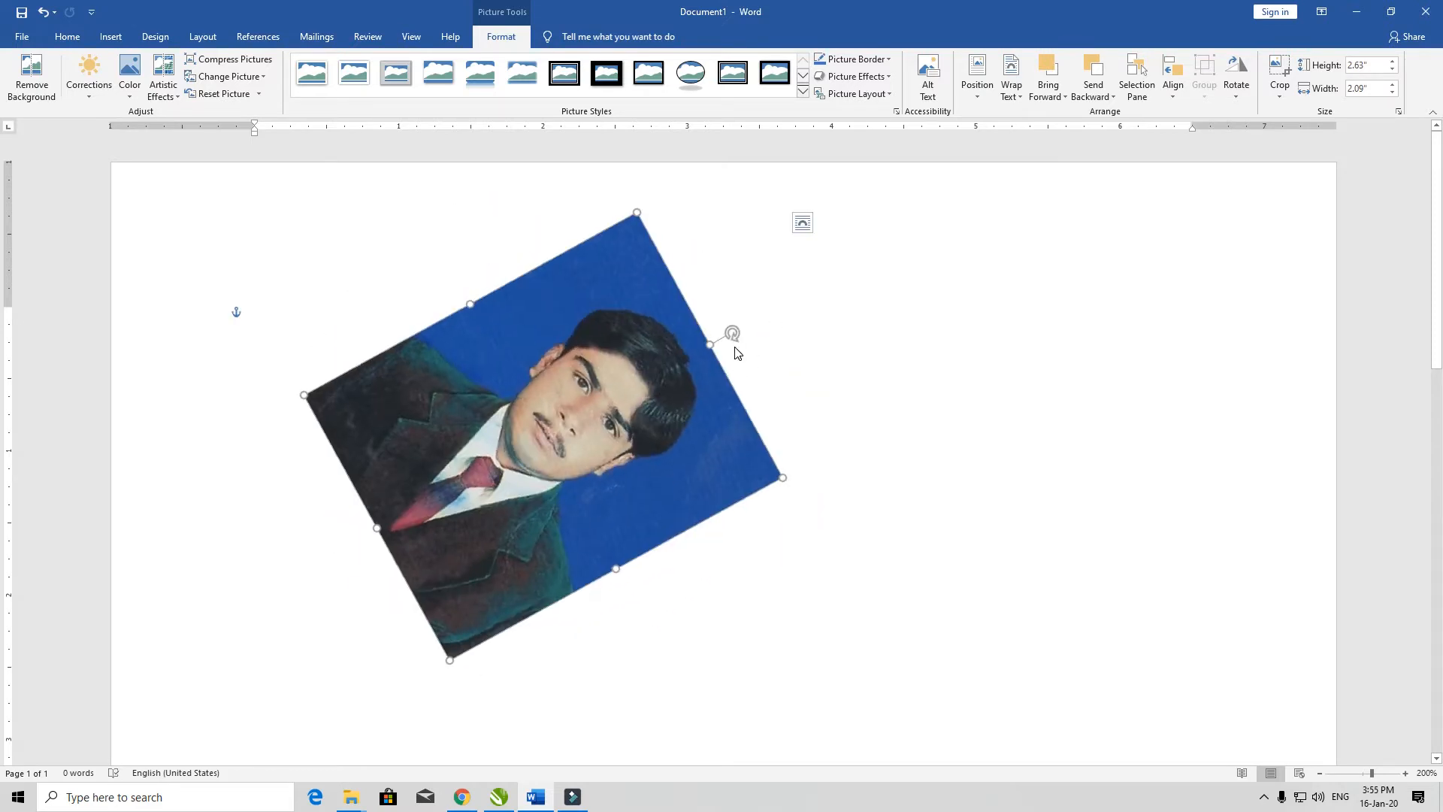
key(ctrl+z)
drag(615, 359, 726, 362)
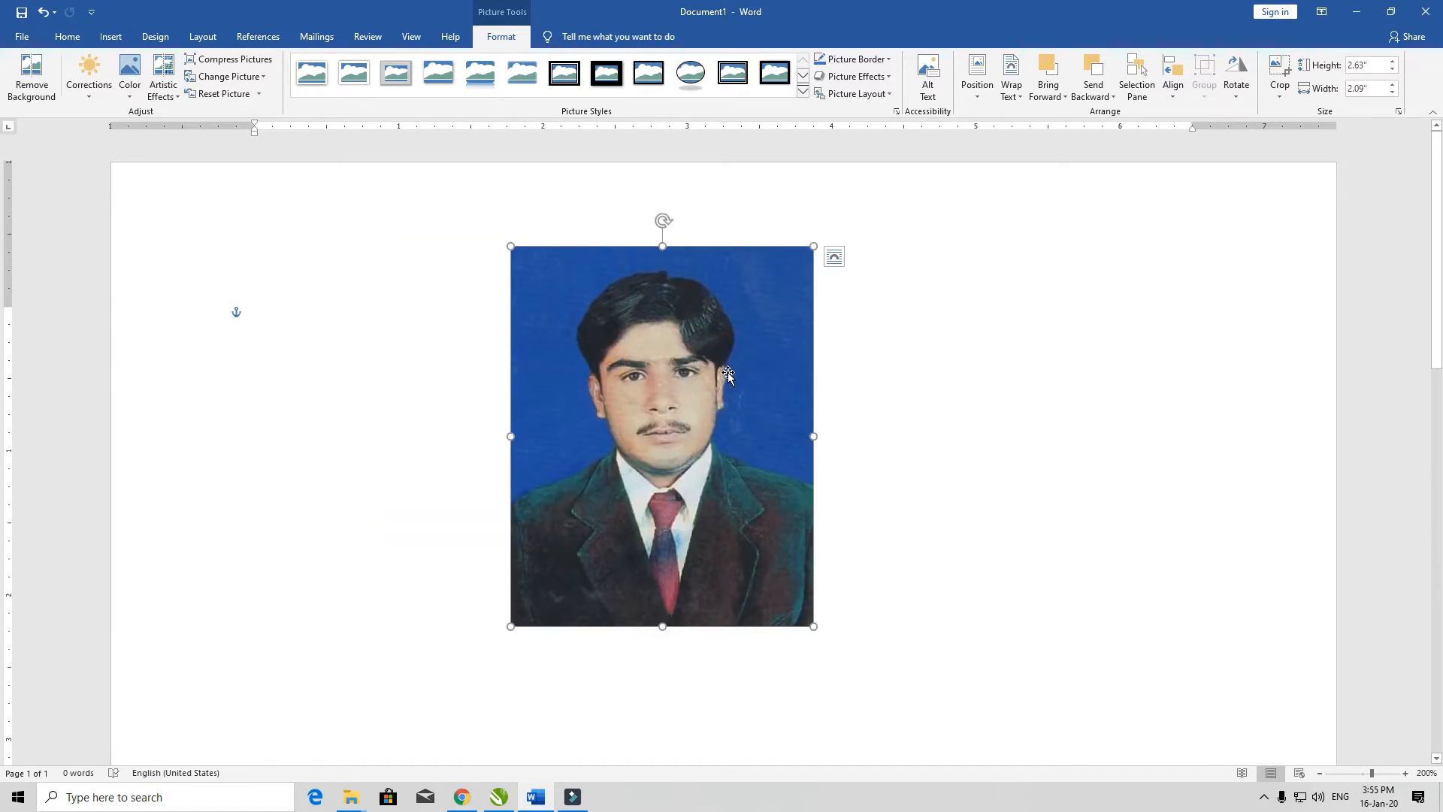
Step: Try removing the portrait picture's background, then undo the removal
click(34, 97)
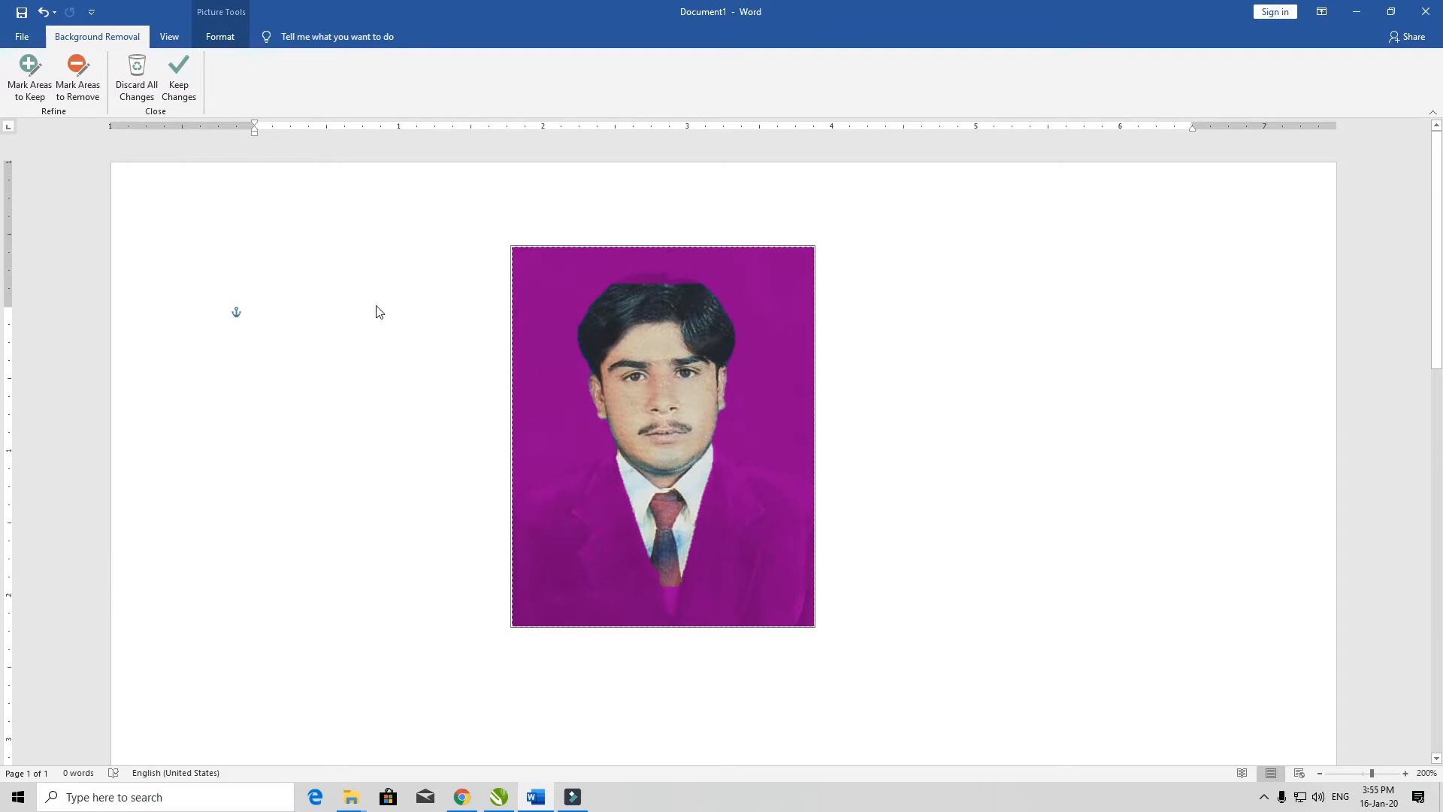
click(336, 361)
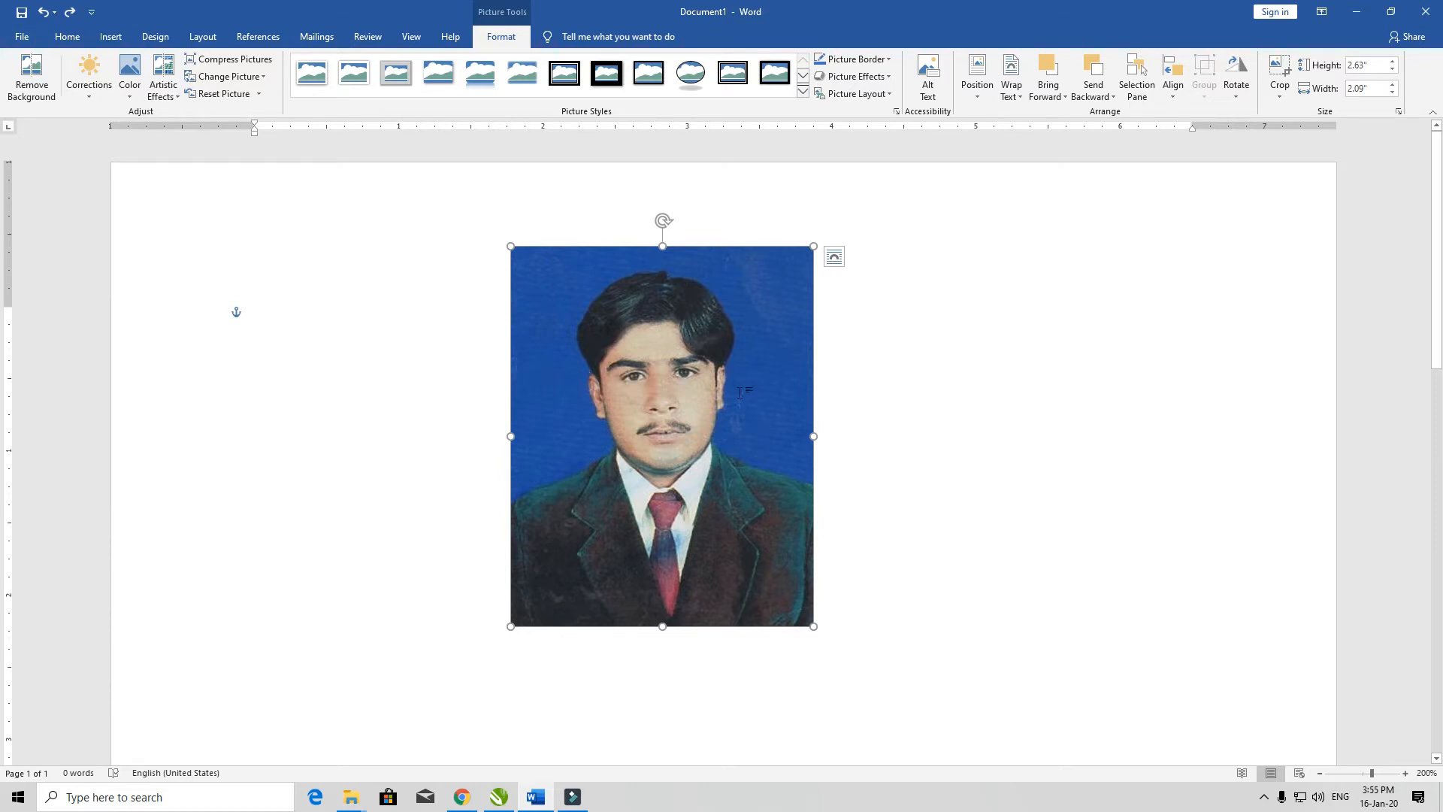
Step: Examine the Corrections, Color, Artistic Effects, Change Picture and Compress Pictures options for the selected picture without applying any
click(92, 101)
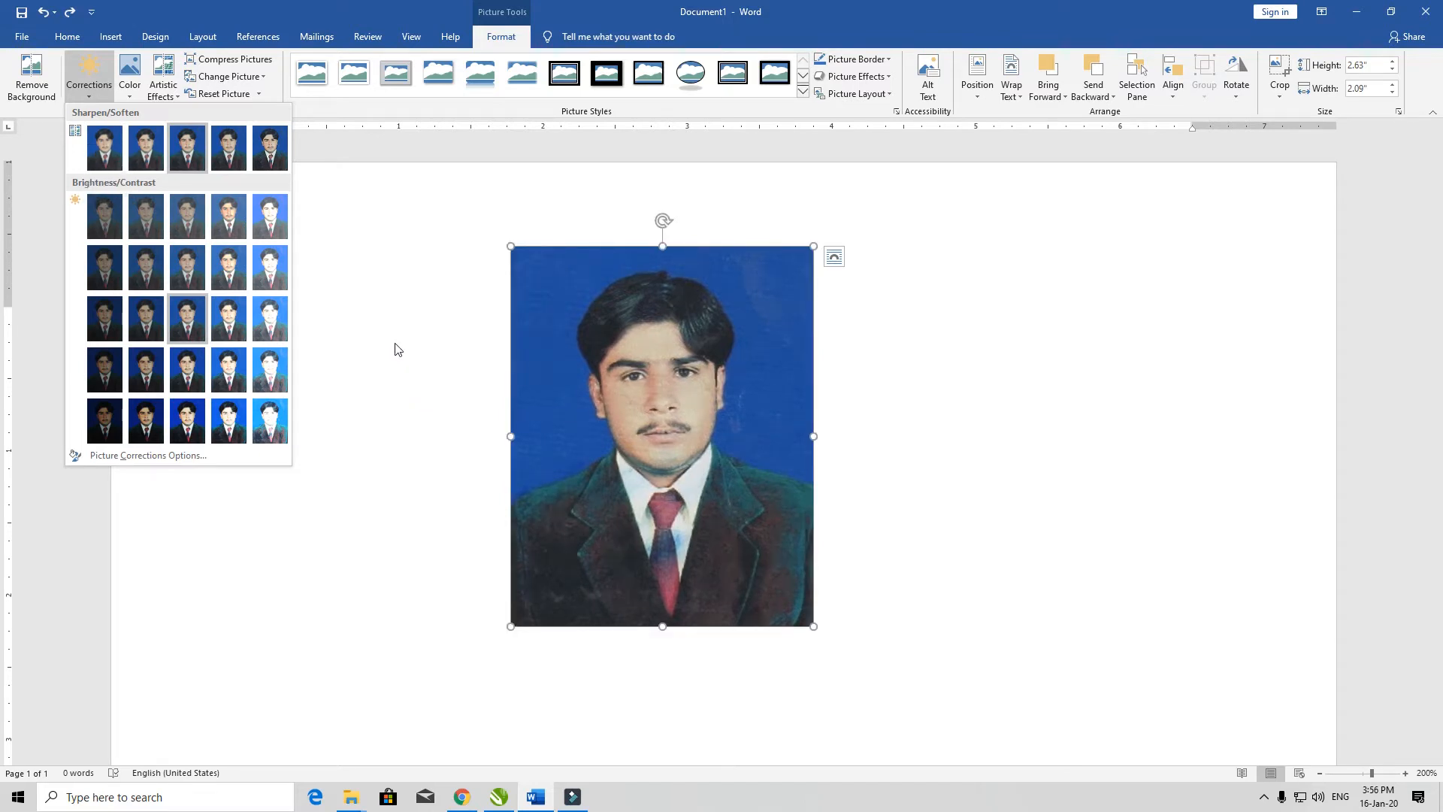
click(357, 278)
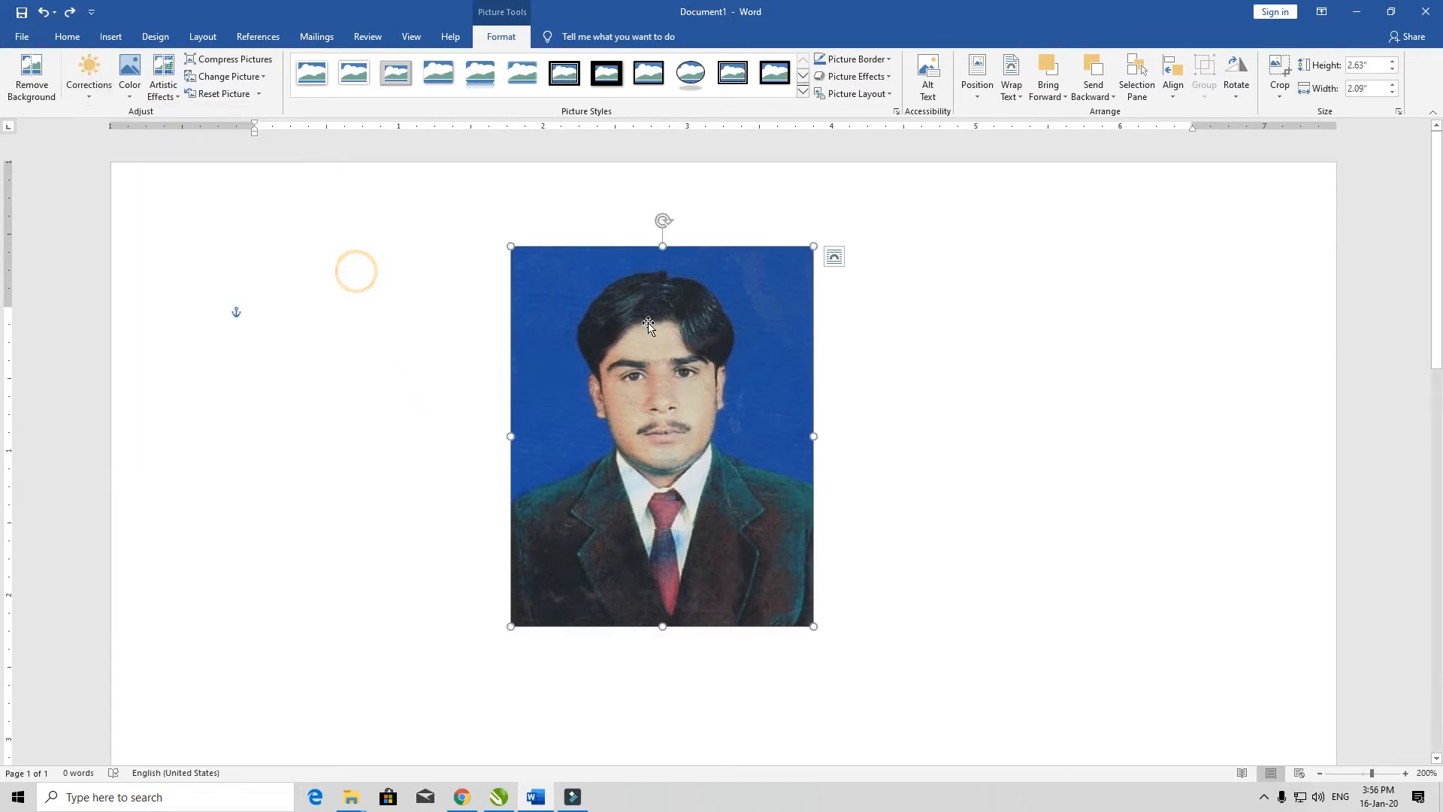
click(133, 96)
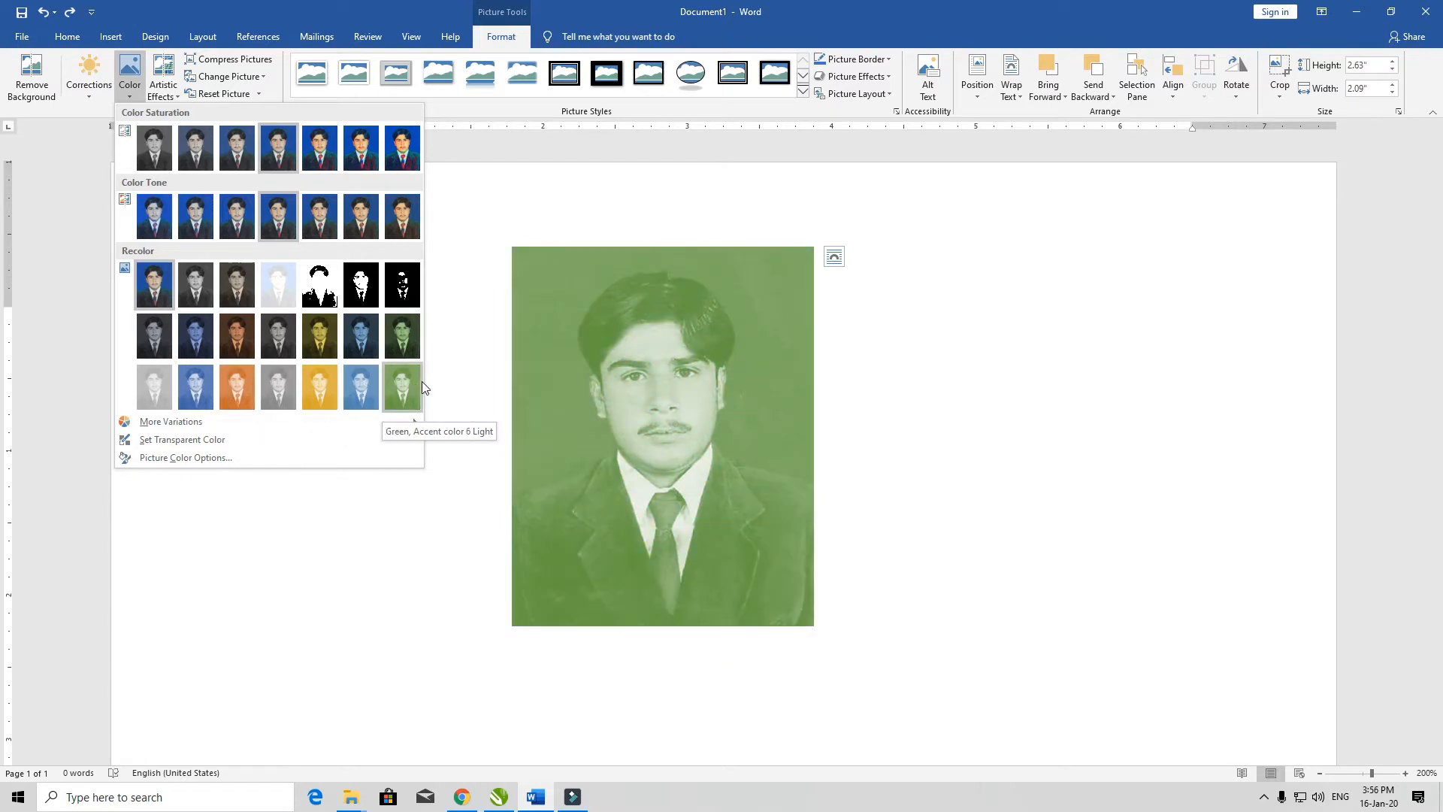
click(607, 426)
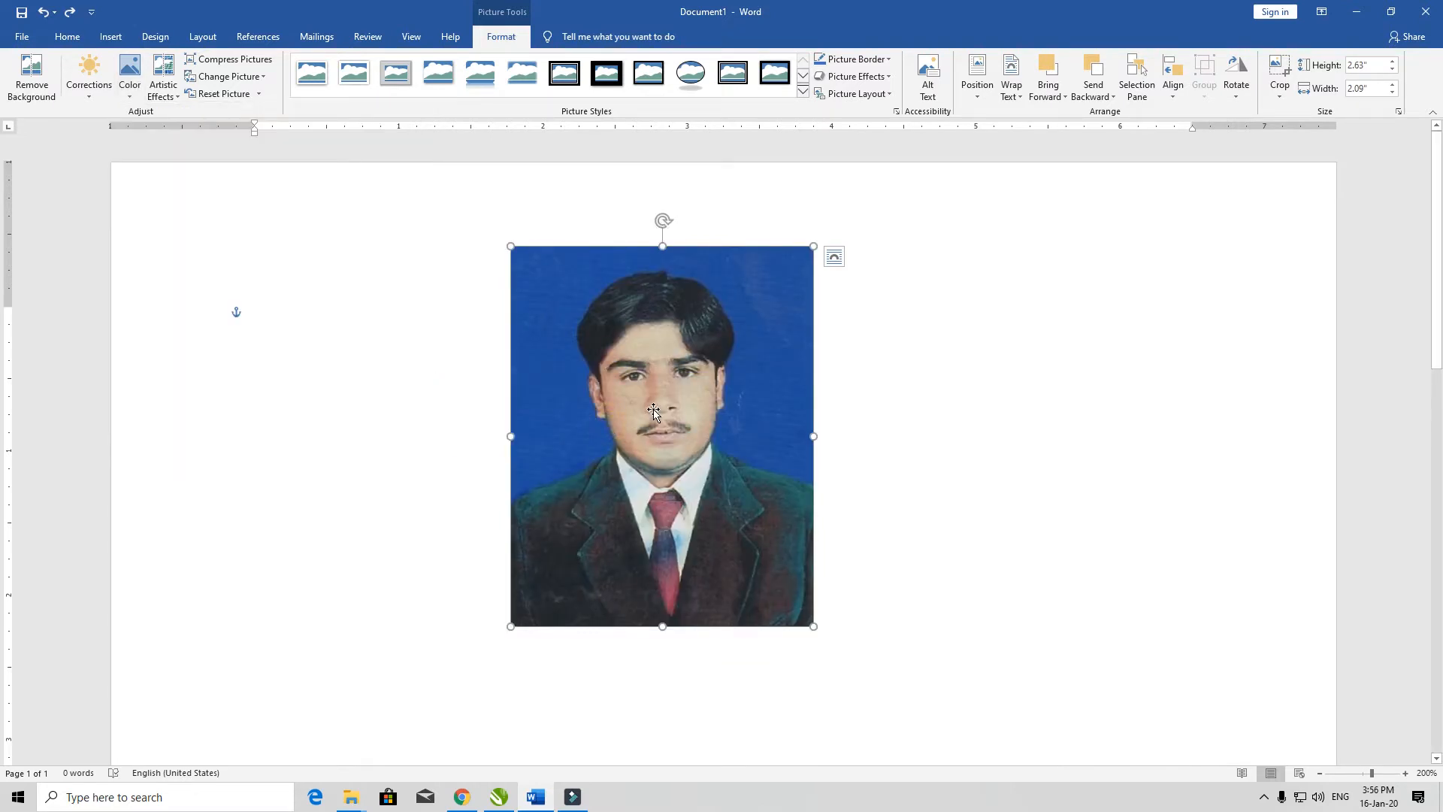
click(178, 96)
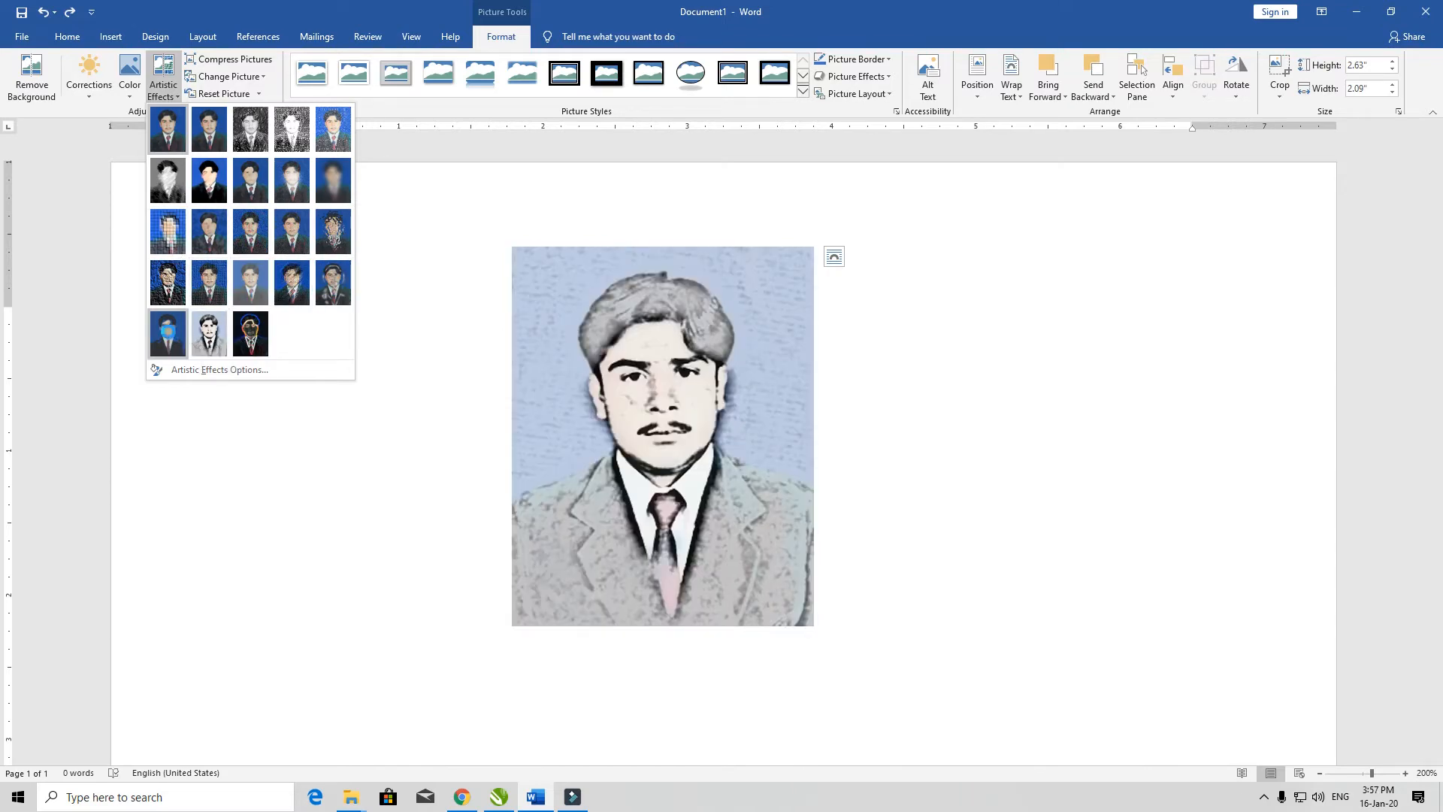
click(452, 234)
click(225, 76)
click(228, 64)
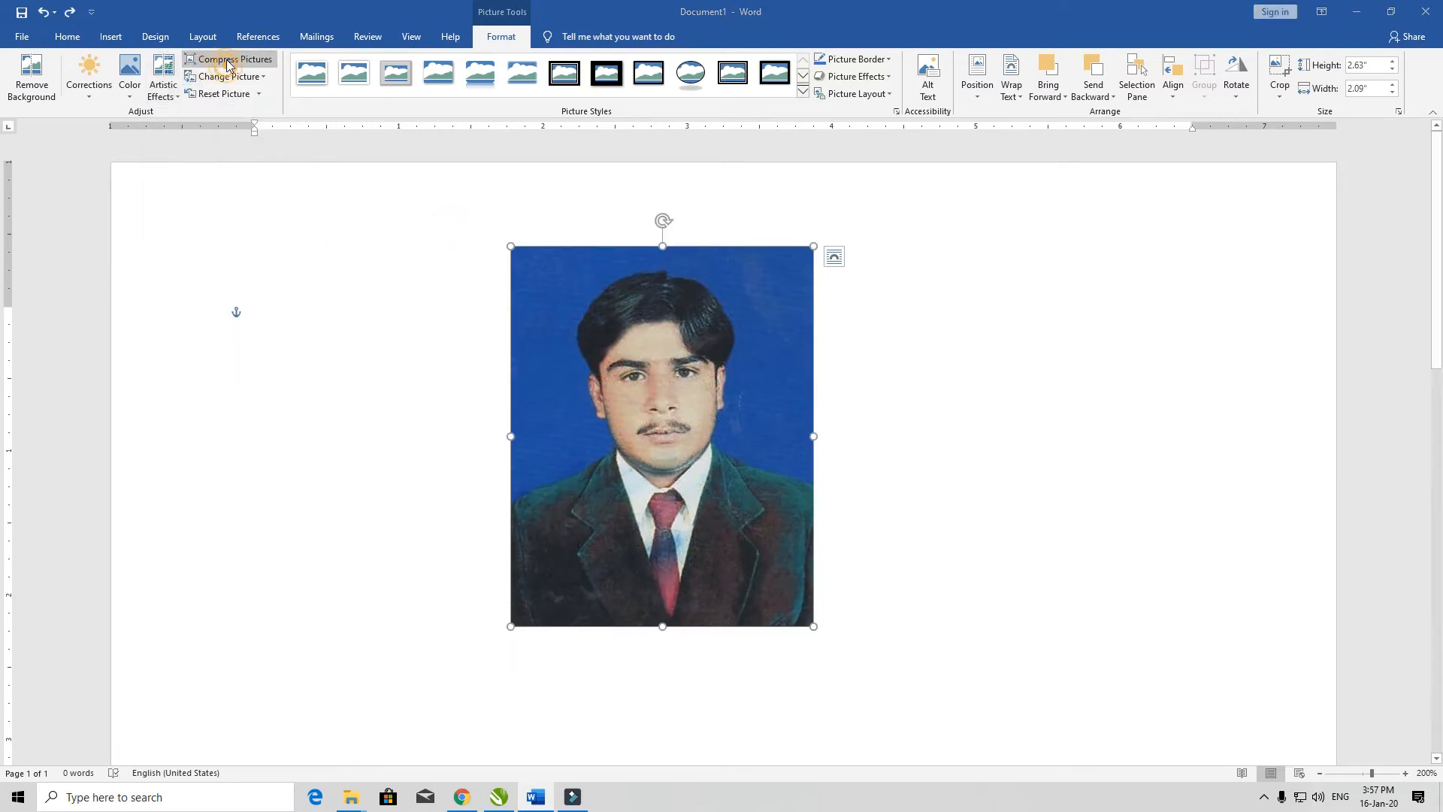
click(829, 478)
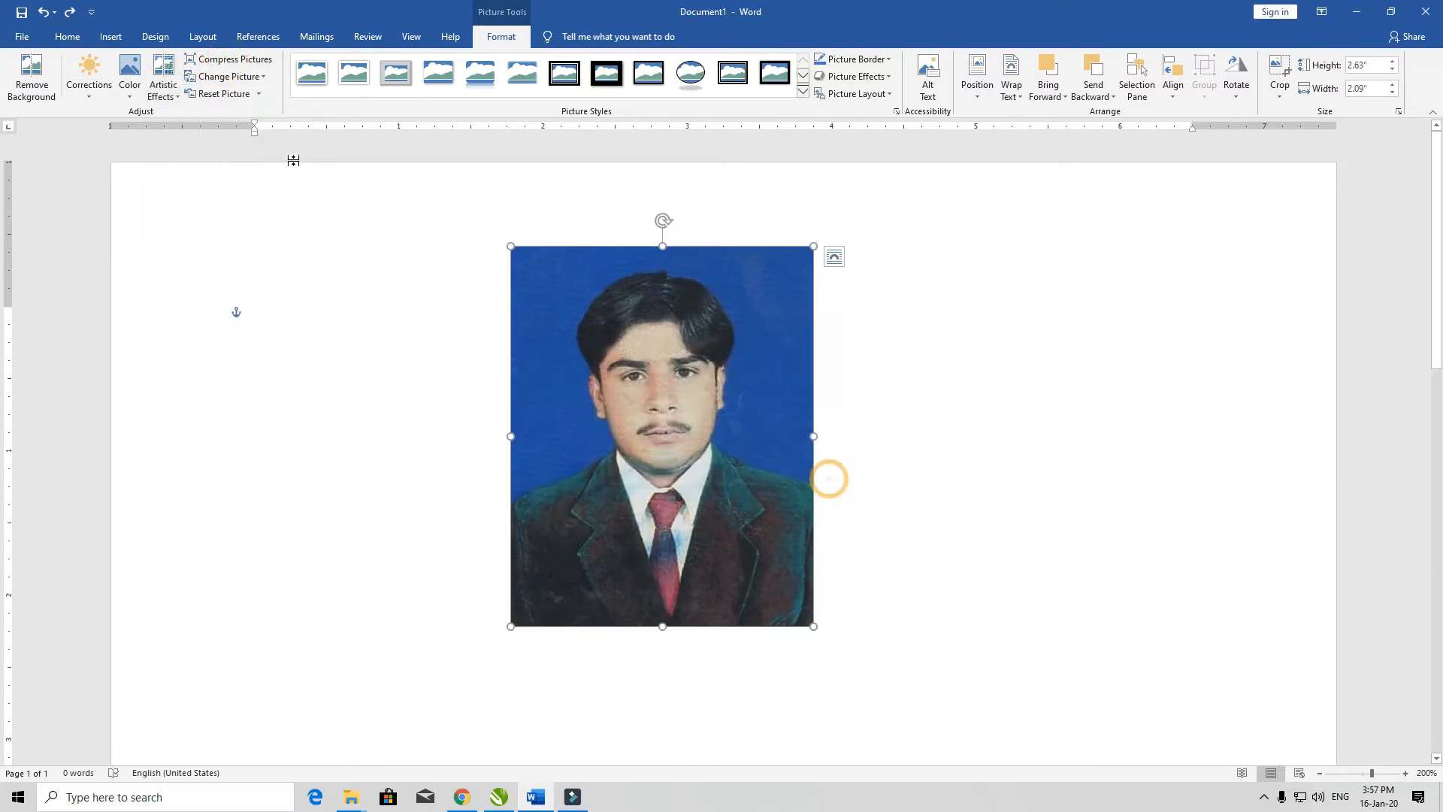
Step: Look over the Change Picture sources, reset the portrait picture's formatting and move it toward the left margin
click(261, 78)
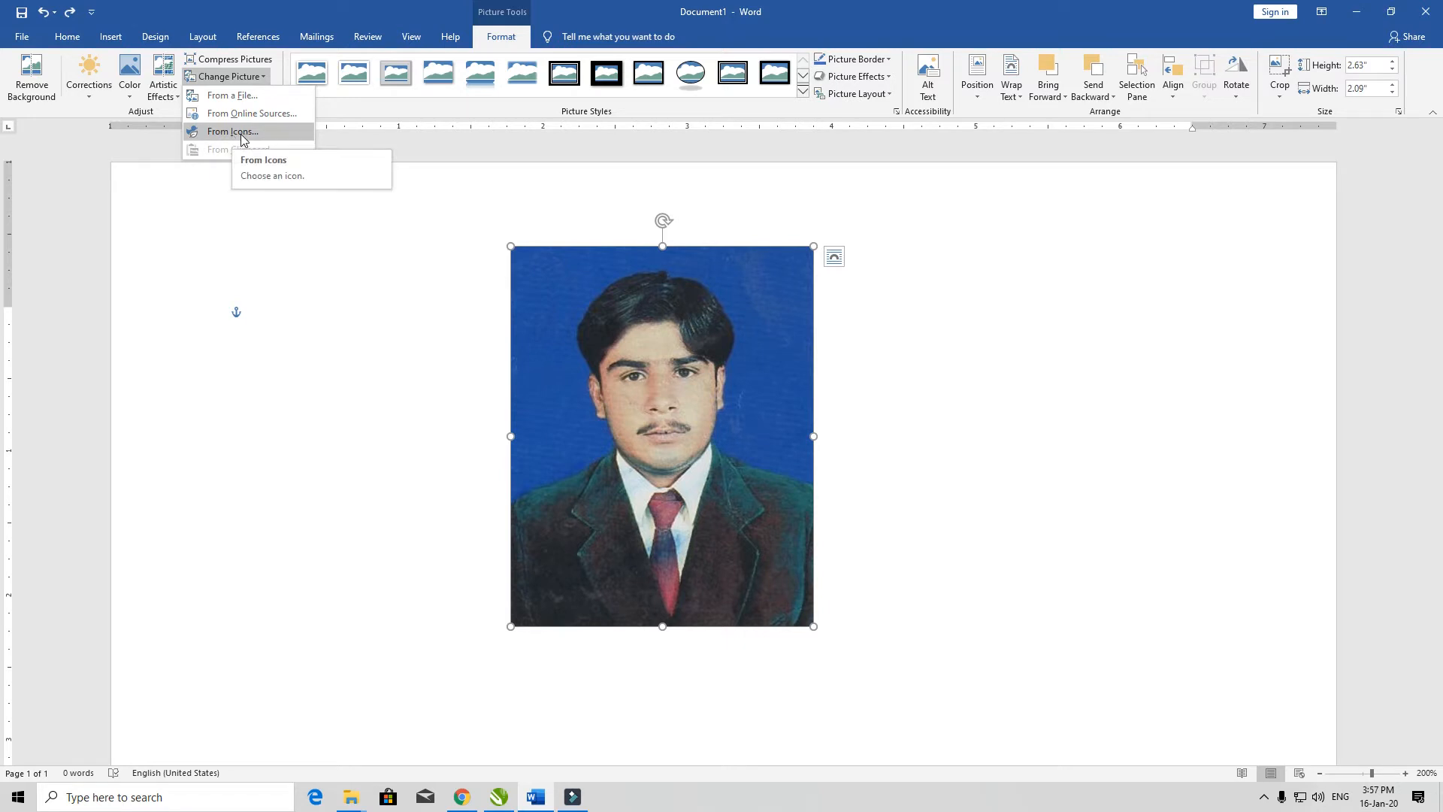
click(396, 342)
click(238, 97)
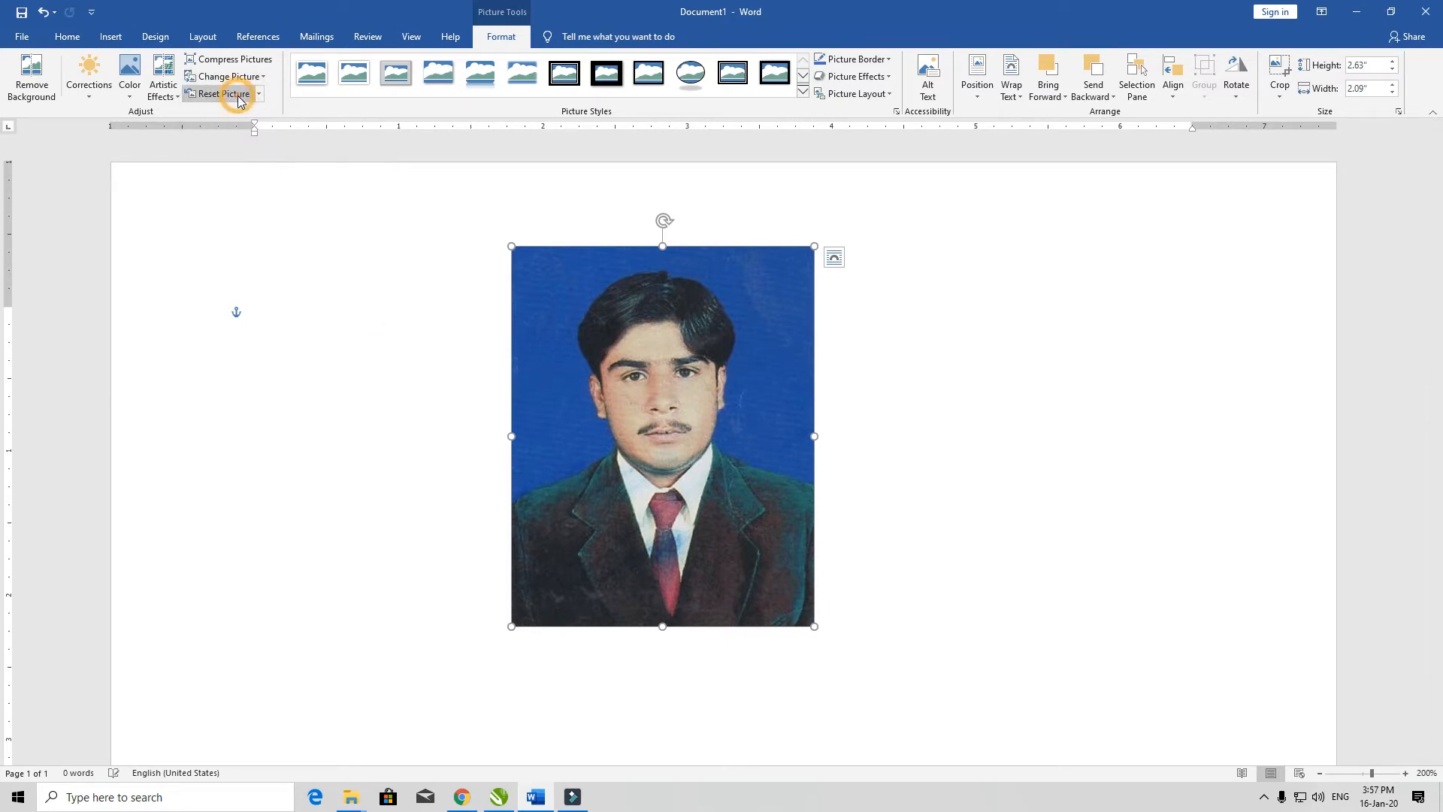
drag(710, 416, 500, 413)
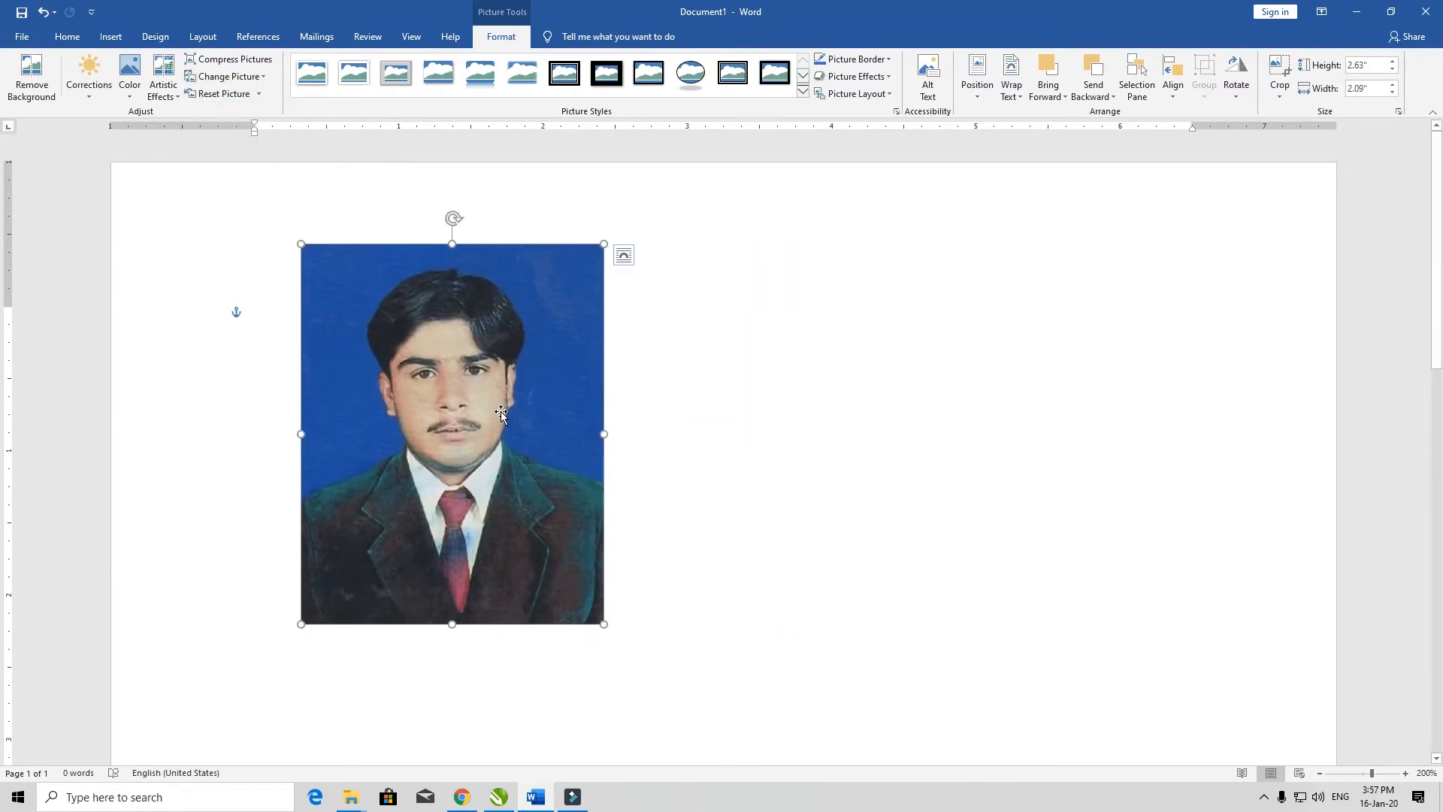
Step: Delete the portrait picture from the page
click(844, 402)
click(564, 419)
key(Delete)
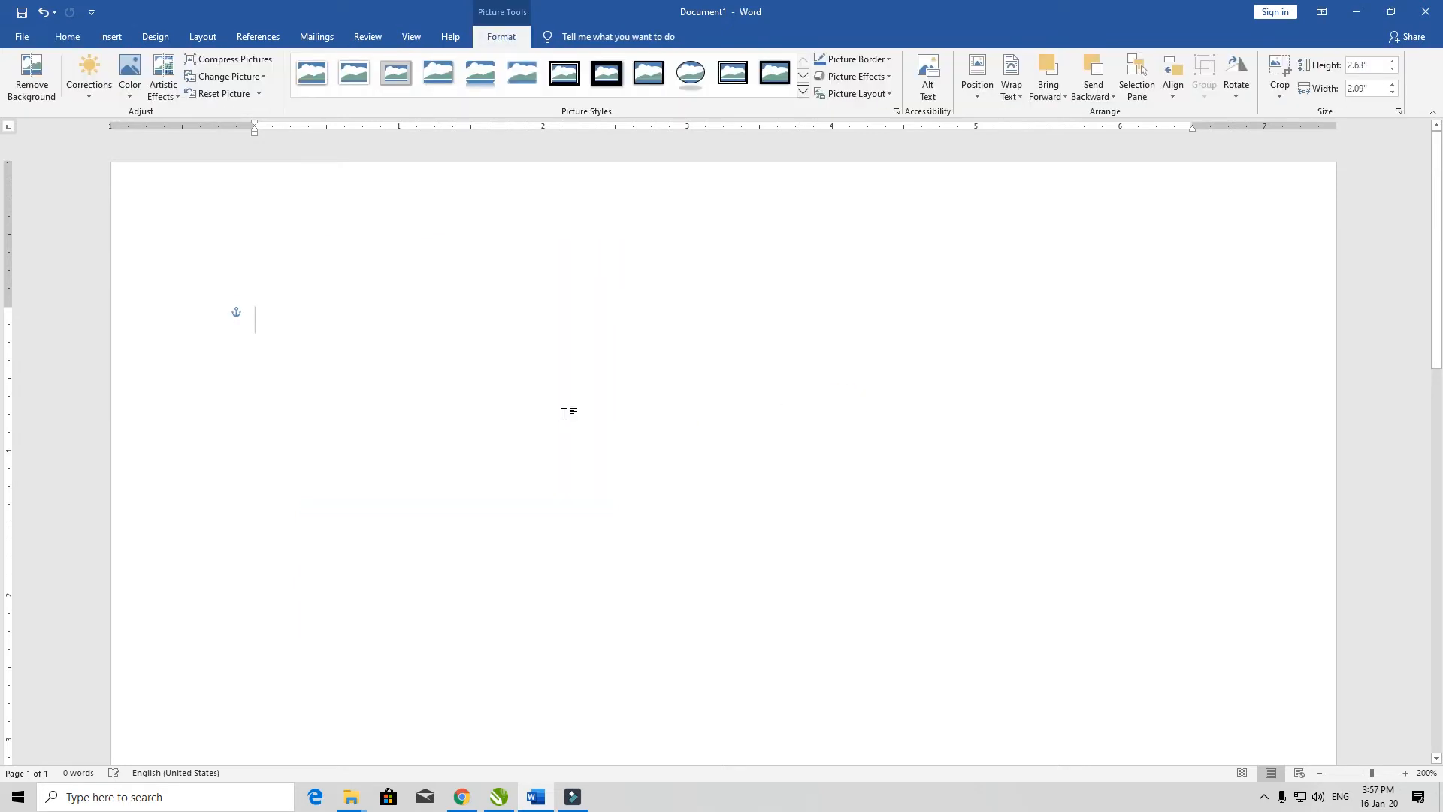
click(451, 380)
Step: Insert the picture of small clouds over a sea from the Sunset category of online pictures and resize it to about 3.19" by 2.93"
click(110, 36)
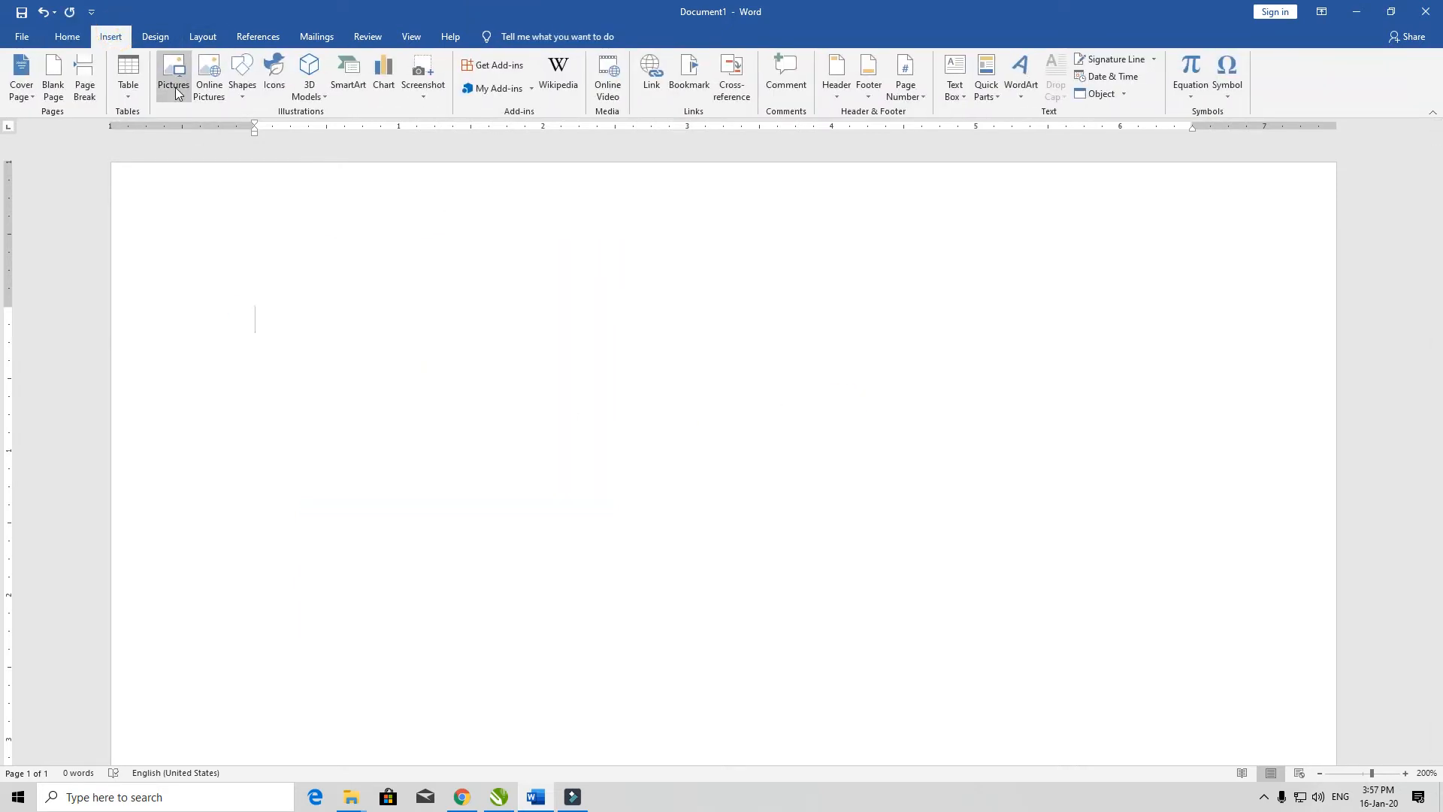
click(222, 103)
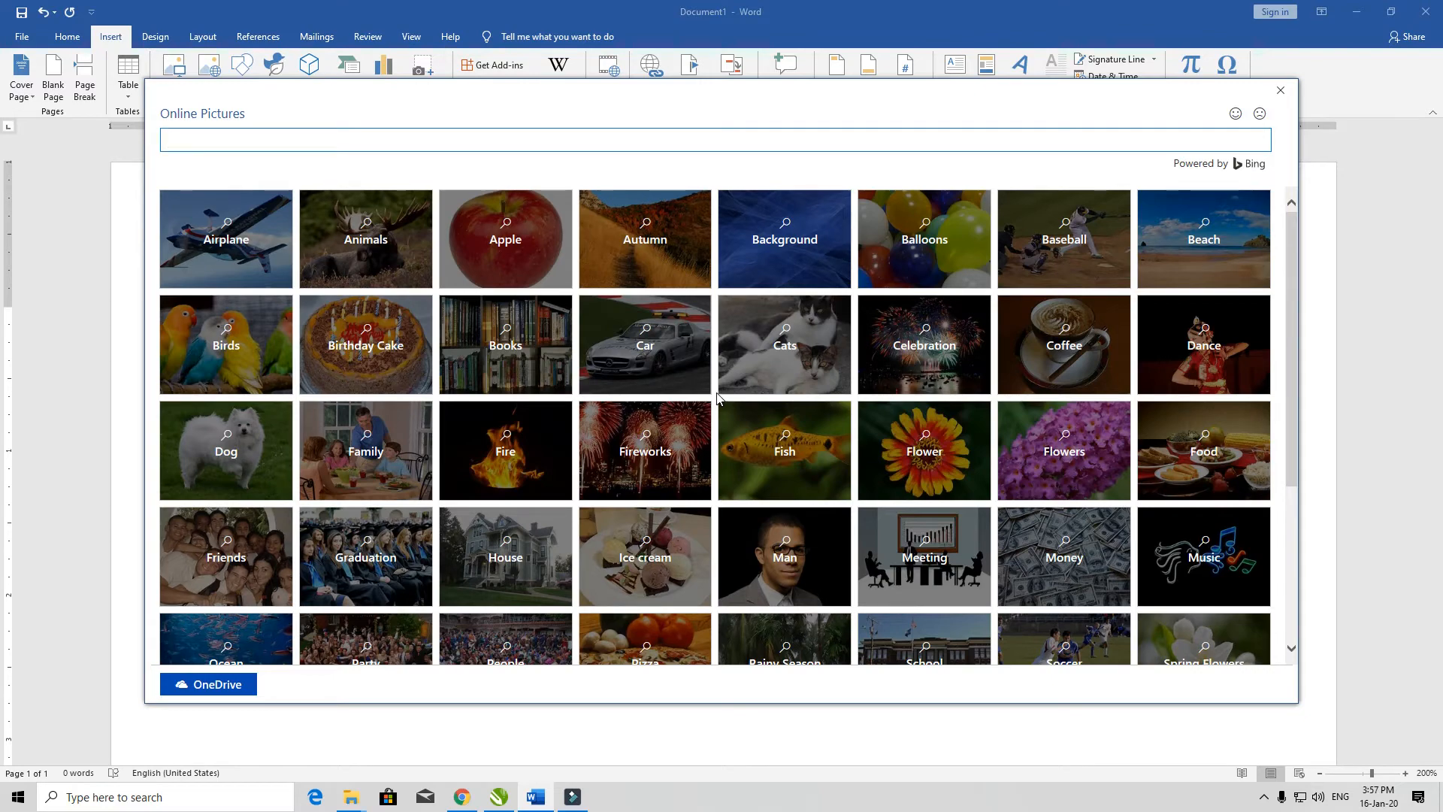
scroll(677, 436, down, 5)
scroll(537, 431, up, 5)
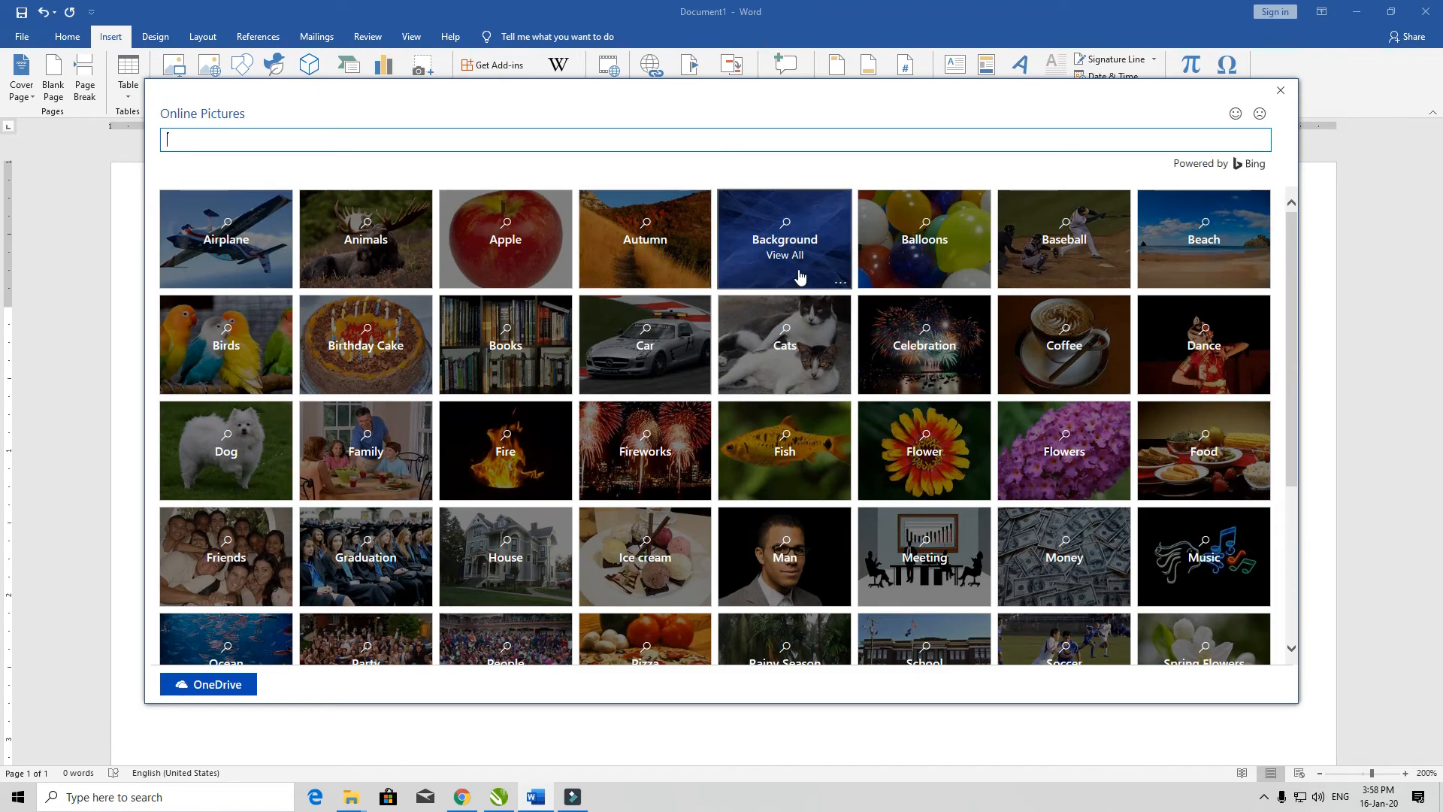
scroll(601, 376, down, 3)
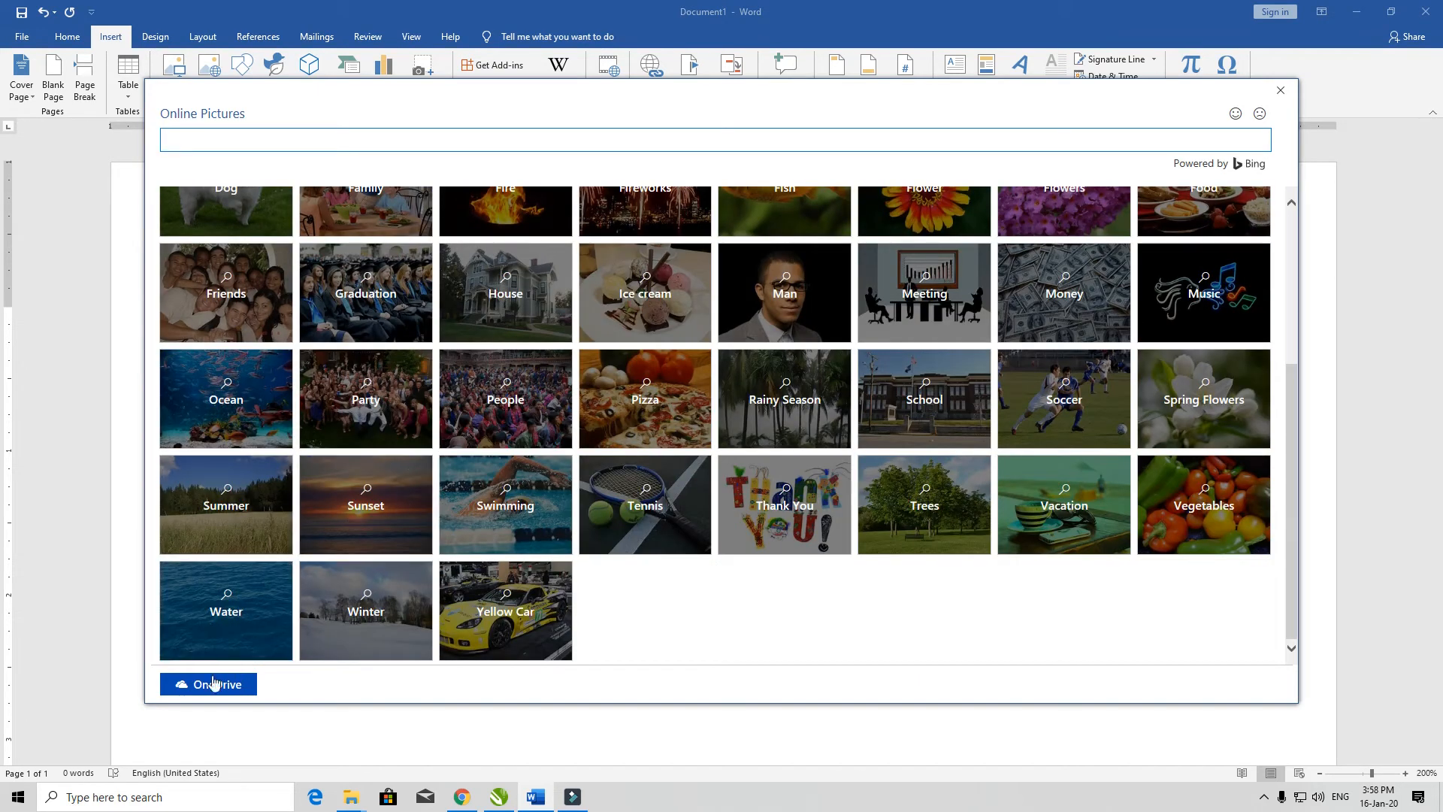
click(361, 505)
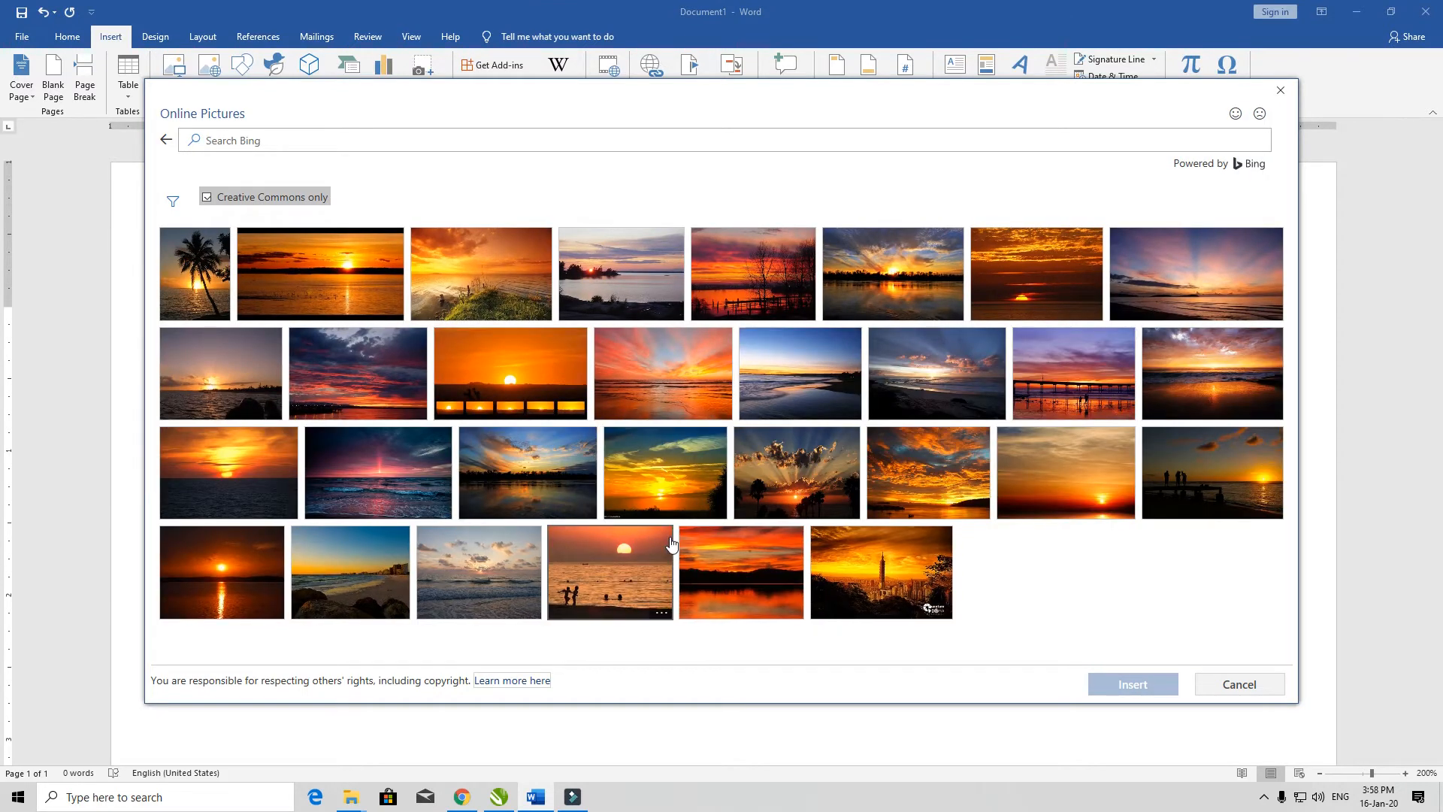
click(499, 579)
click(1133, 684)
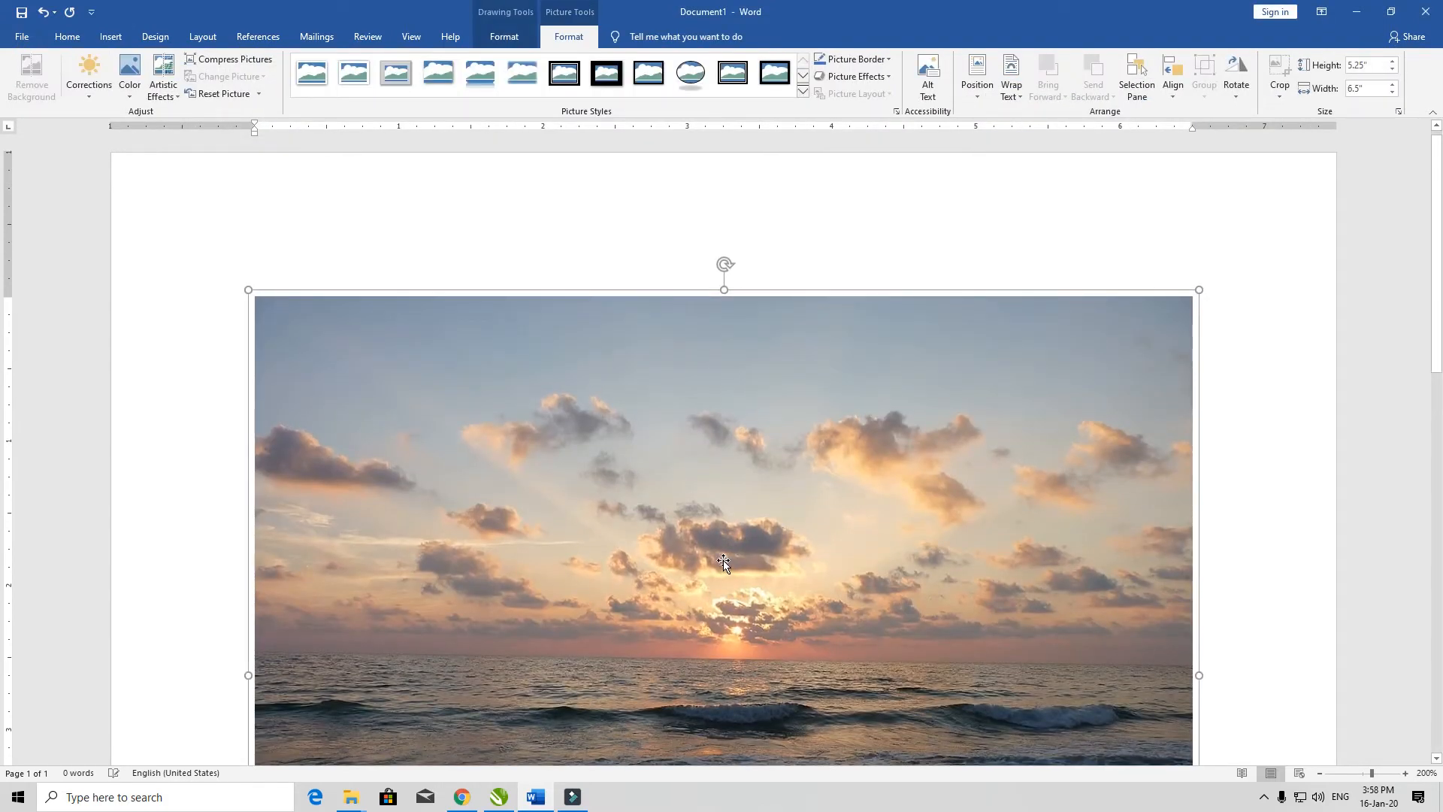
drag(724, 564, 382, 345)
drag(248, 289, 760, 594)
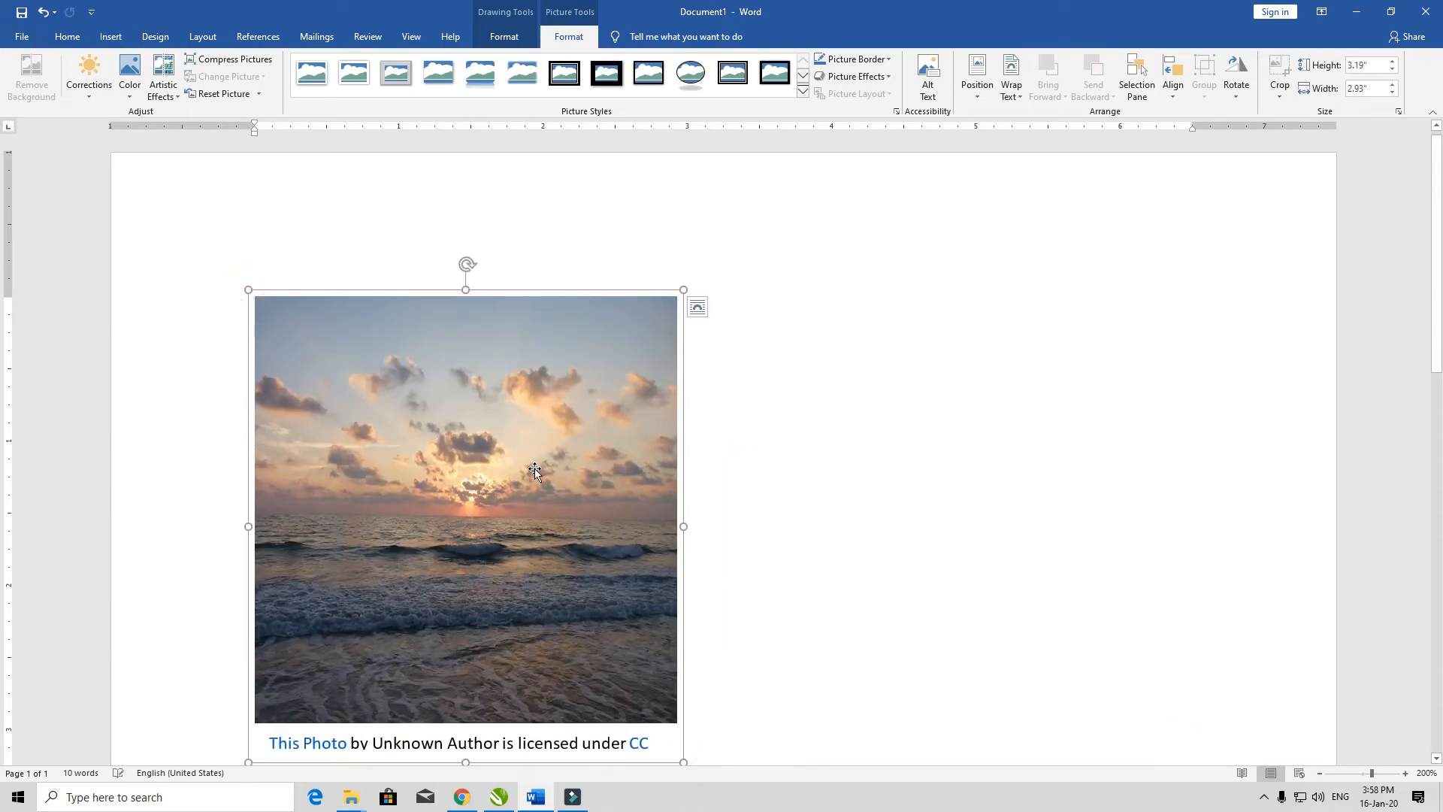
Step: Set the sunset picture's text wrapping to In Front of Text and move it up toward the page centre
click(1024, 86)
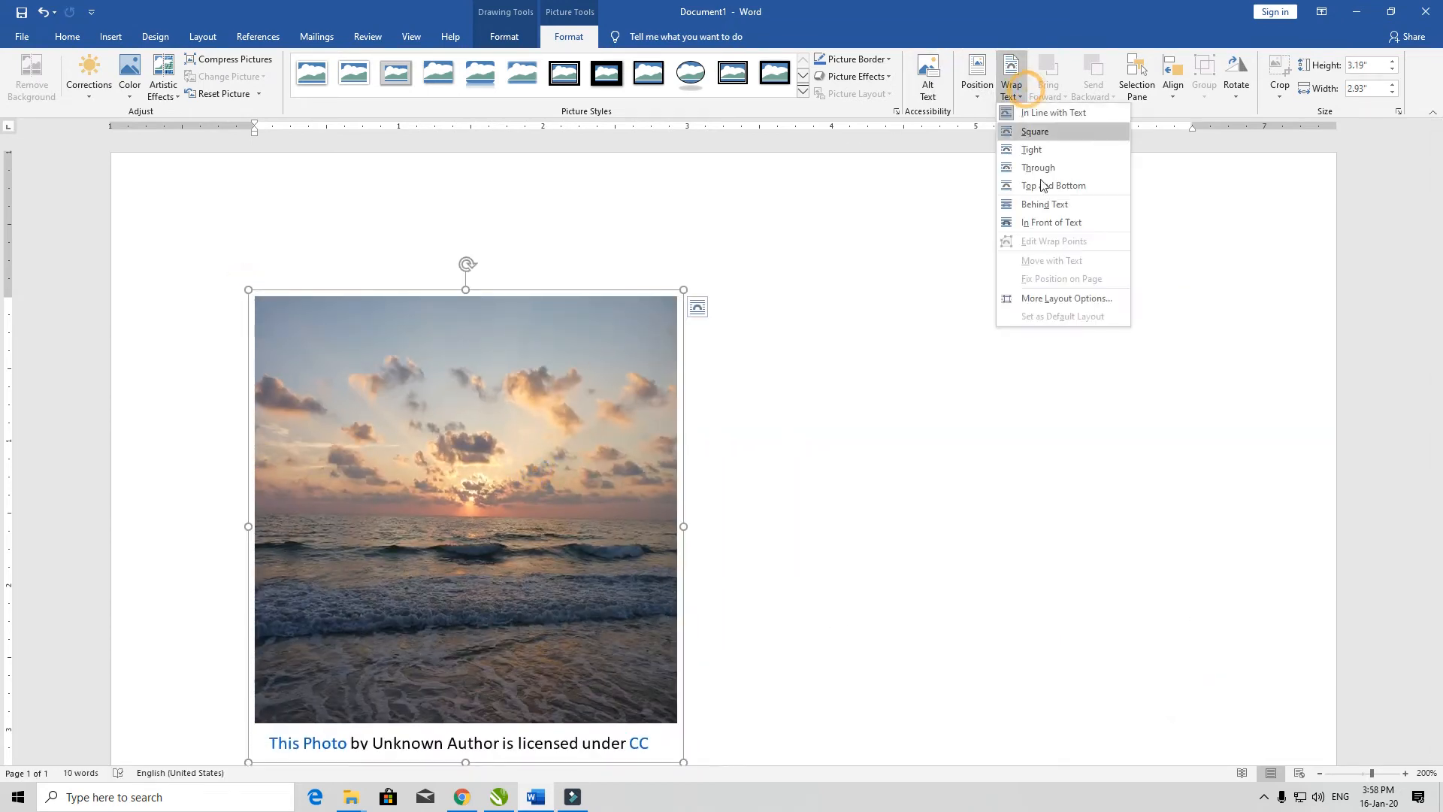
click(1049, 220)
drag(515, 436, 554, 406)
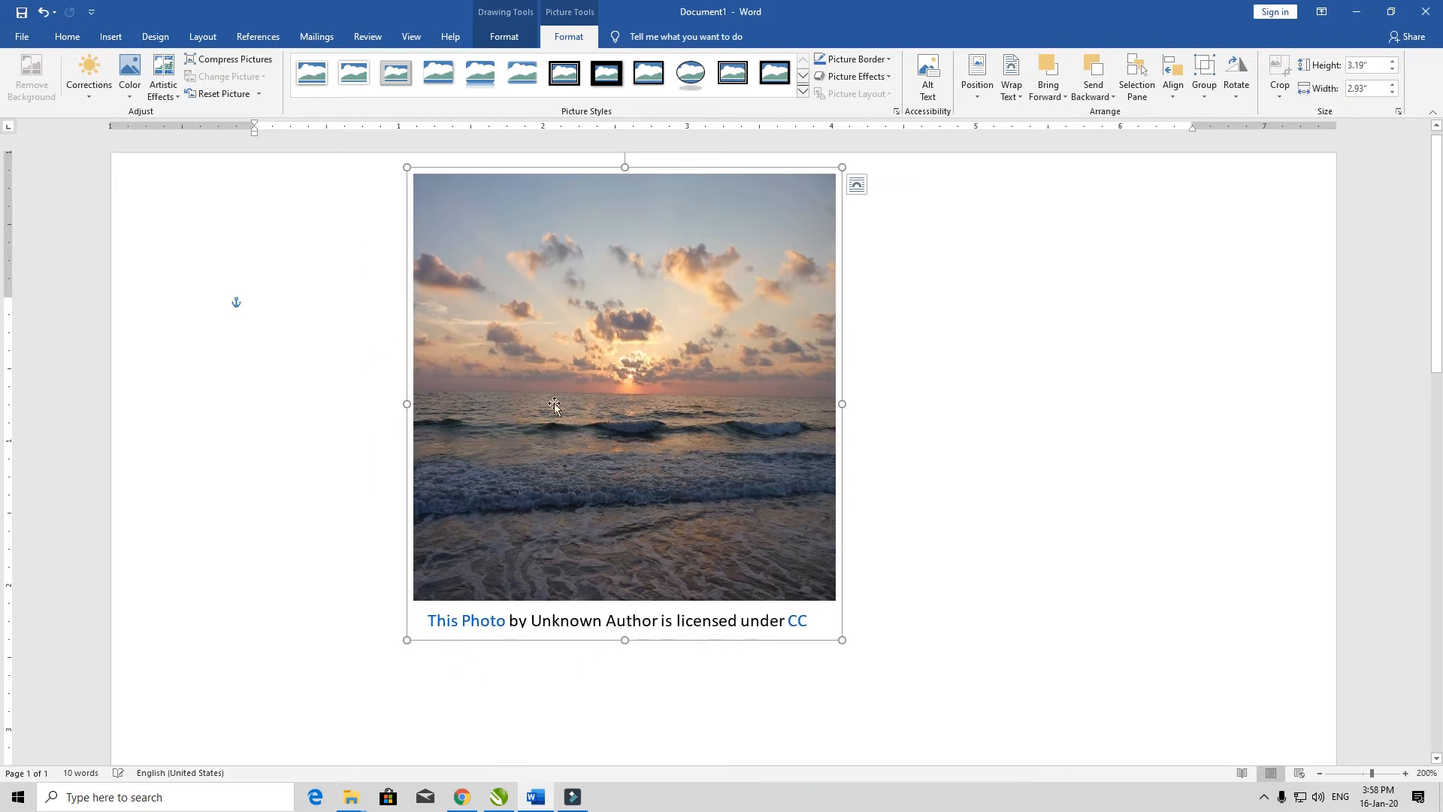
Step: Stretch the sunset picture and its caption horizontally to a picture width of about 4.81"
click(684, 471)
click(729, 439)
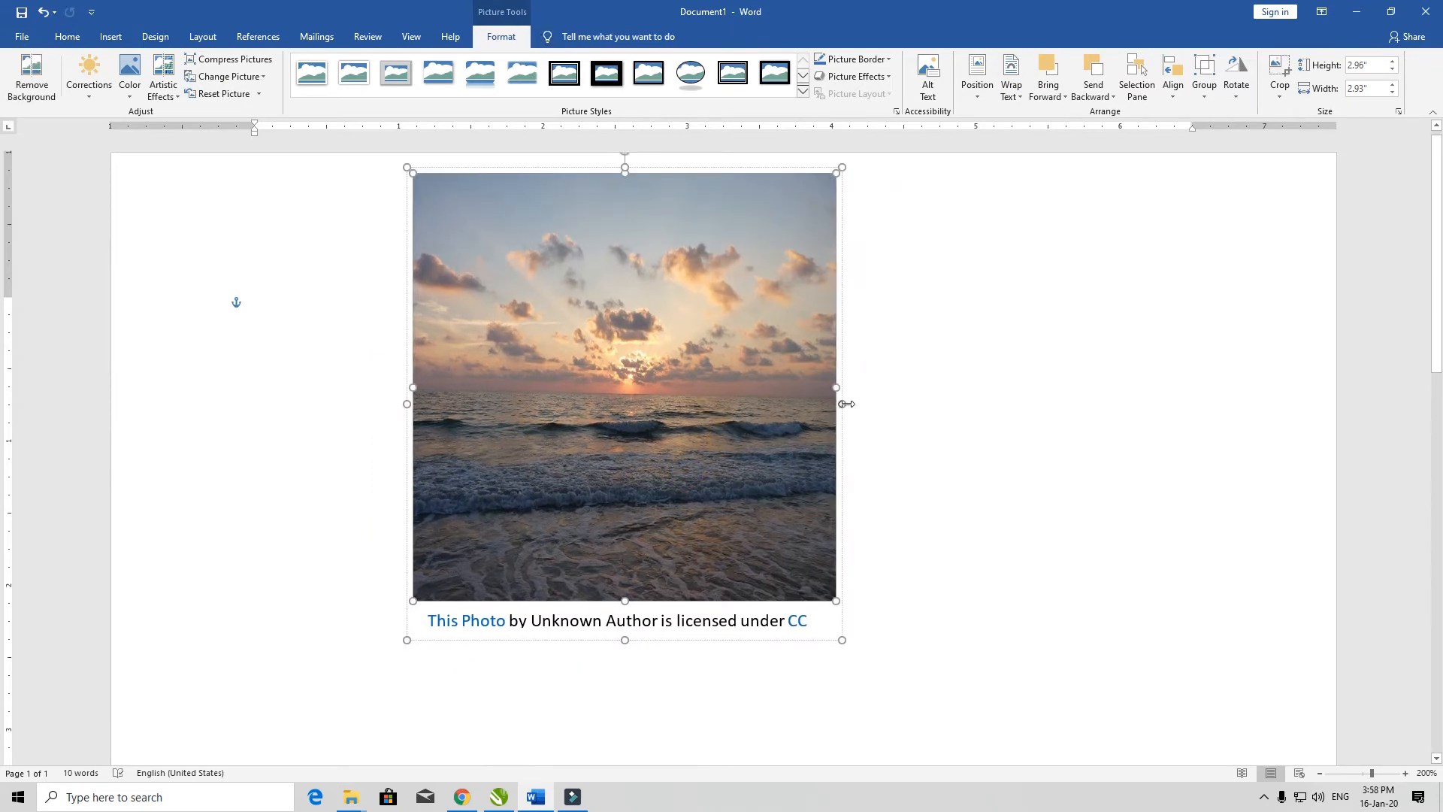
drag(843, 403, 1110, 403)
Step: Delete the sunset picture and its leftover licence caption box
key(Delete)
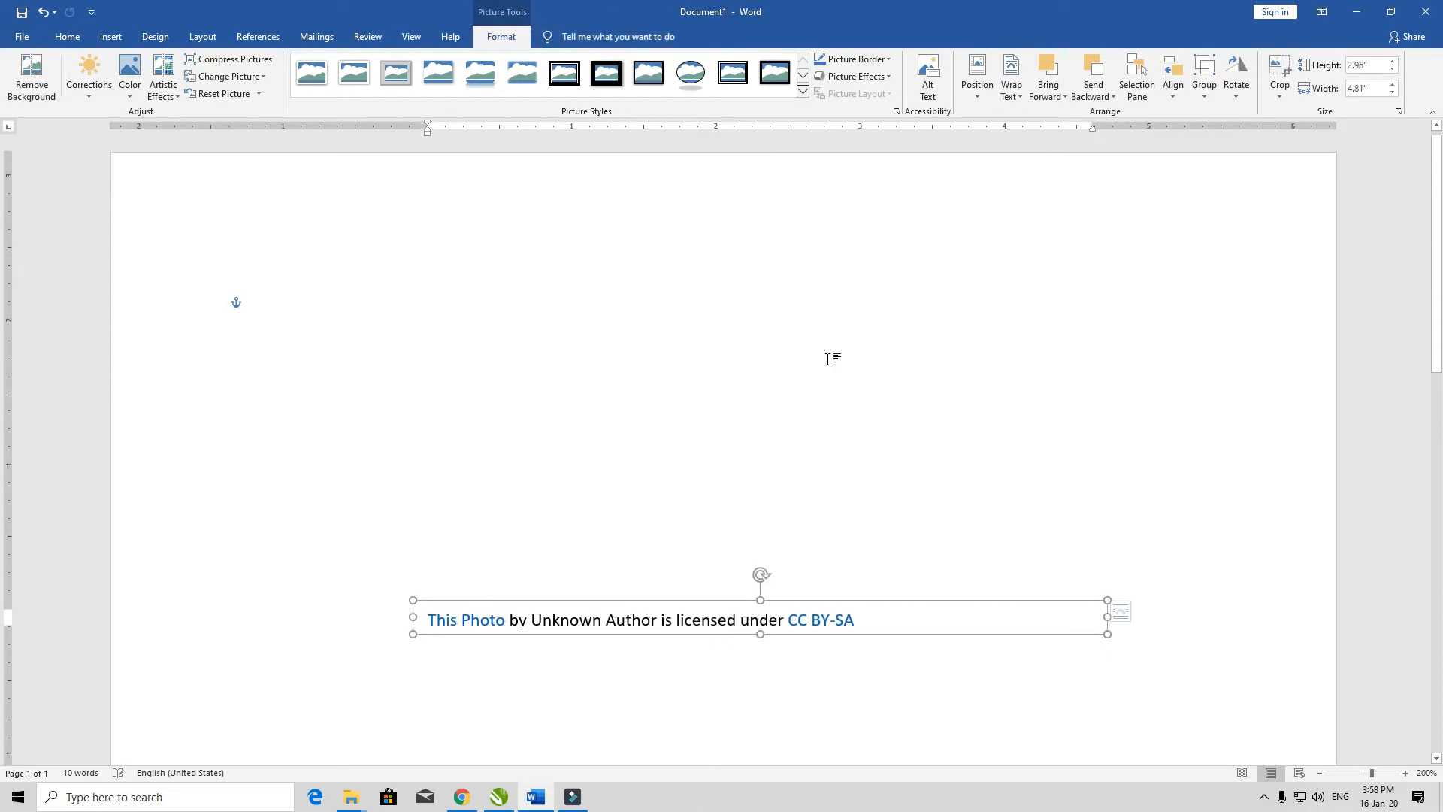
click(387, 367)
click(595, 609)
click(597, 606)
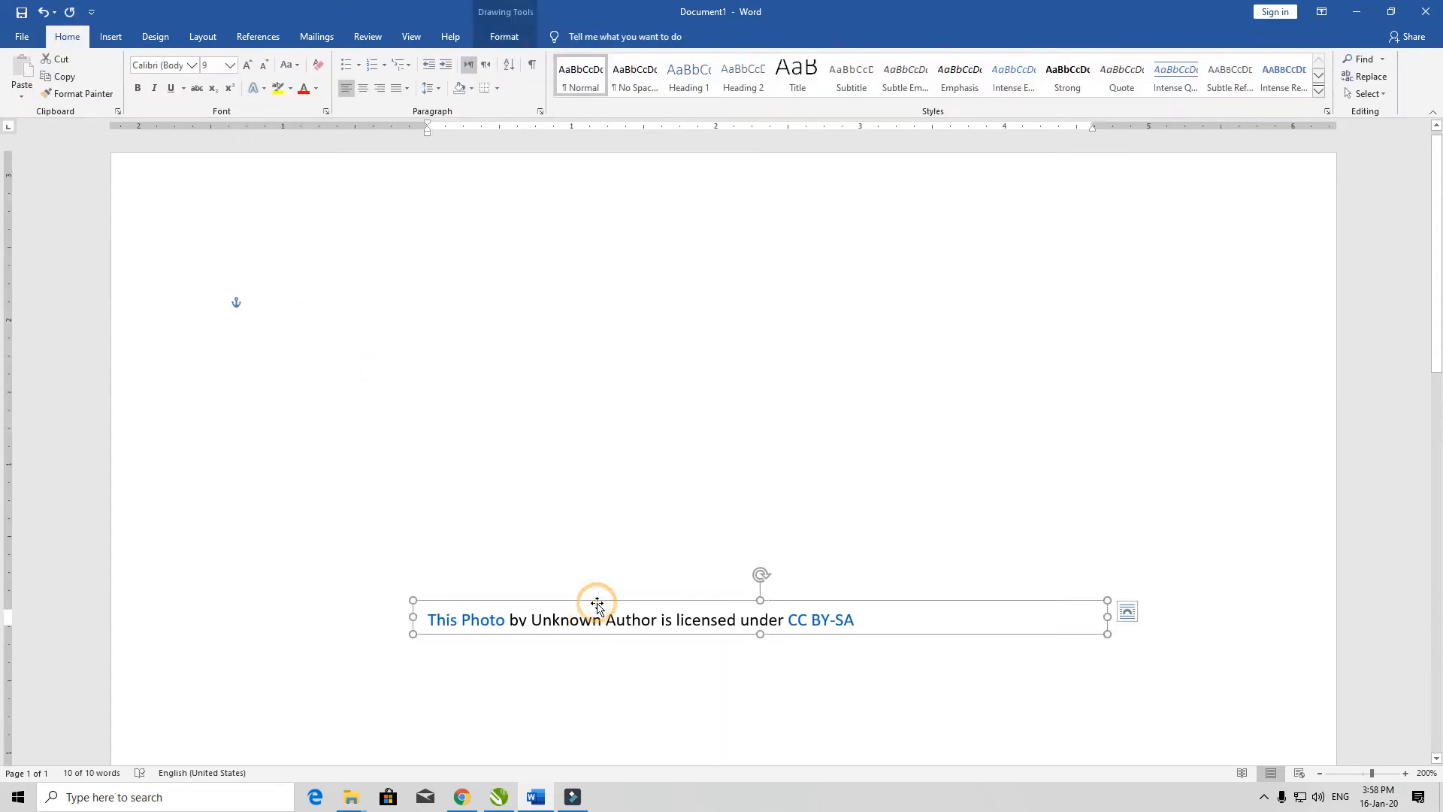
key(Delete)
Step: Draw a five-point star about 2.35" high and 4.06" wide and move it toward the centre of the page
click(110, 36)
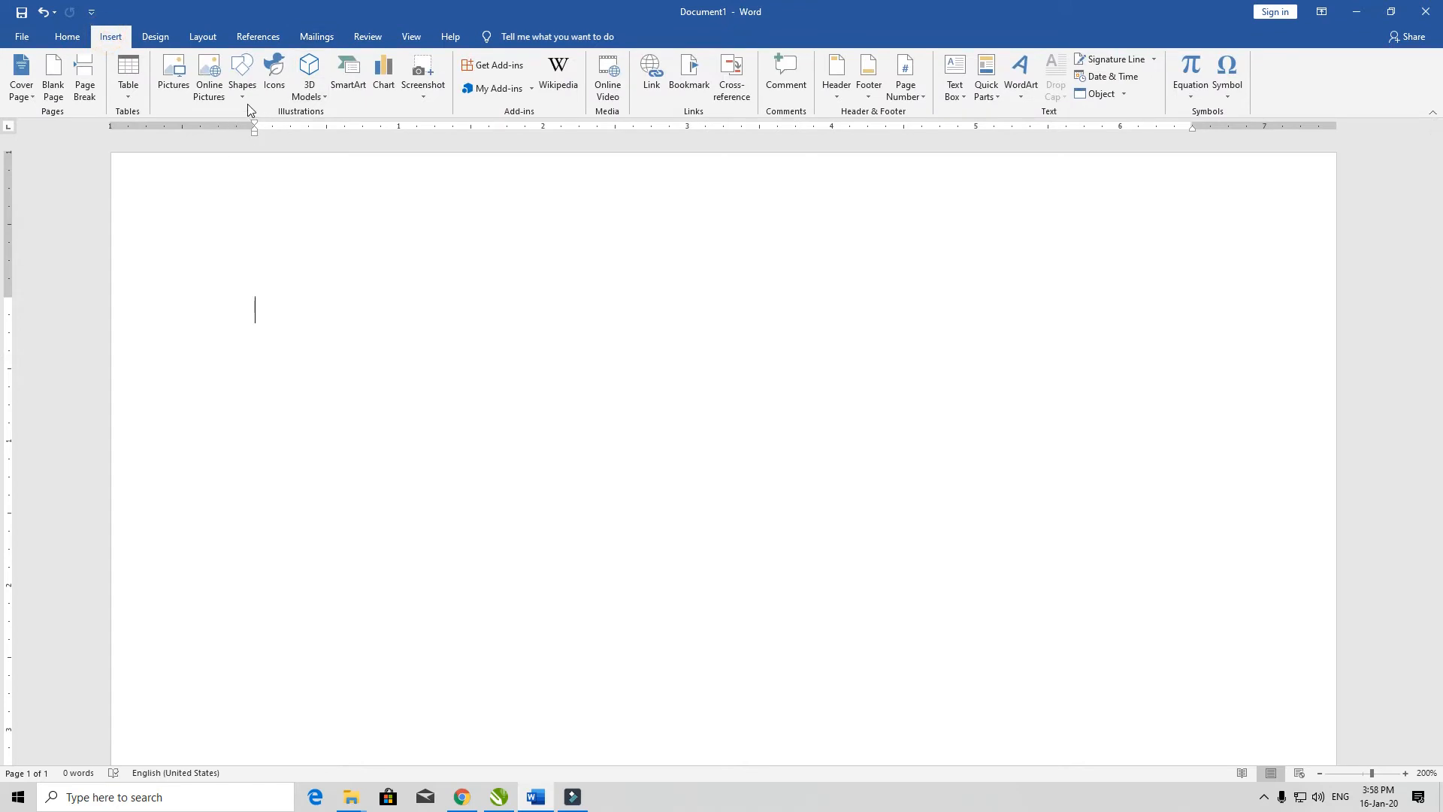
click(248, 102)
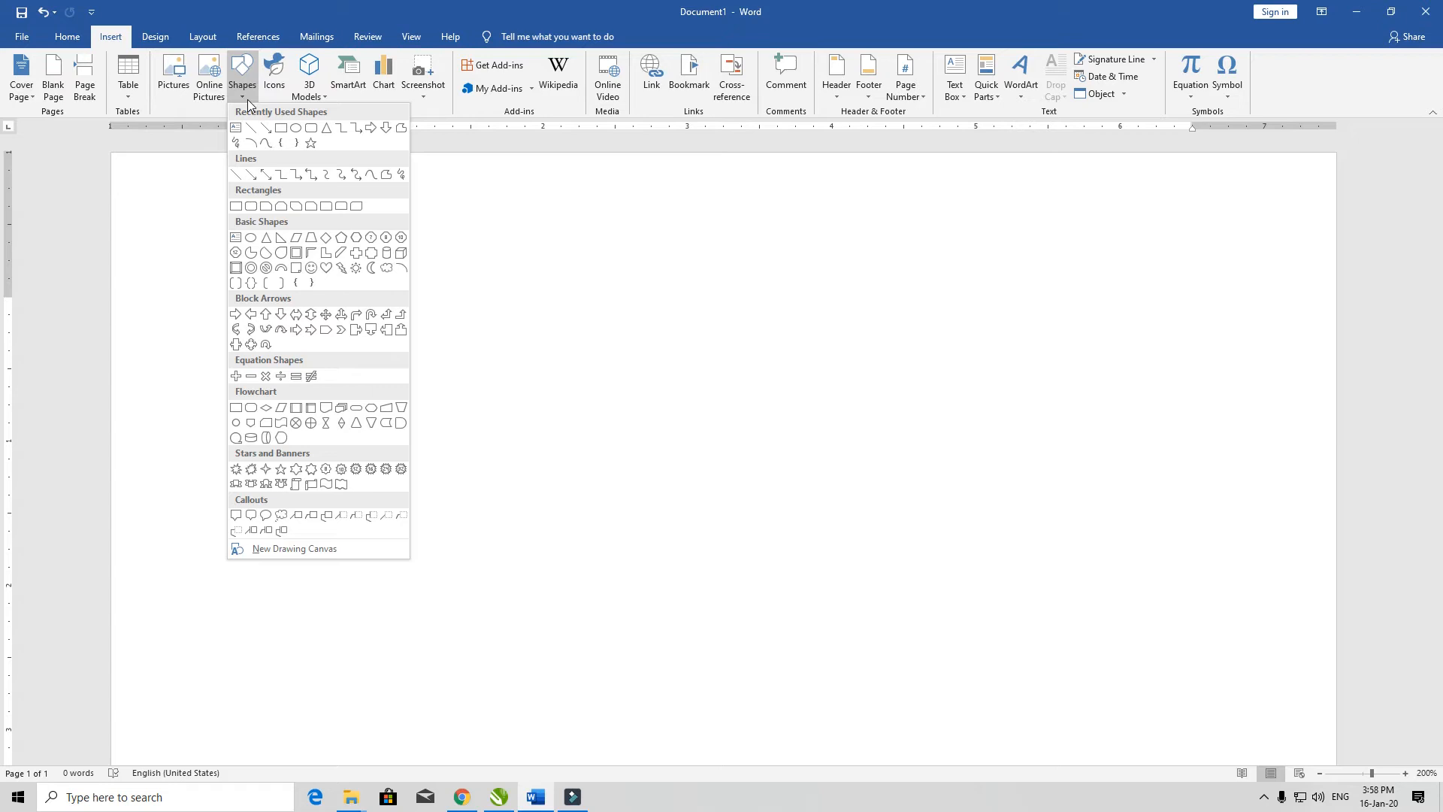
click(311, 143)
drag(640, 292, 1228, 632)
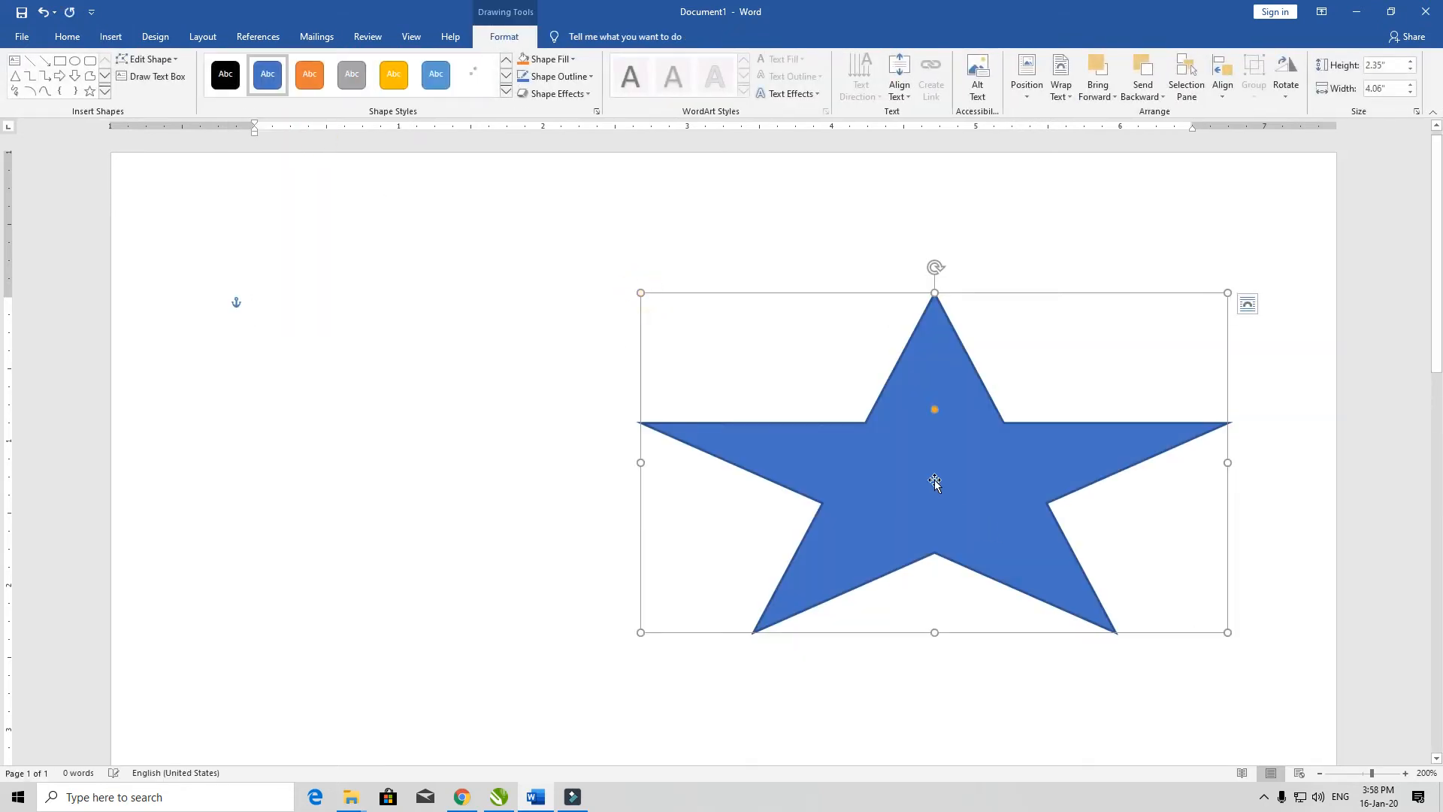
drag(934, 482, 631, 486)
Step: Try the gray shape style on the star and settle on the green one
click(351, 74)
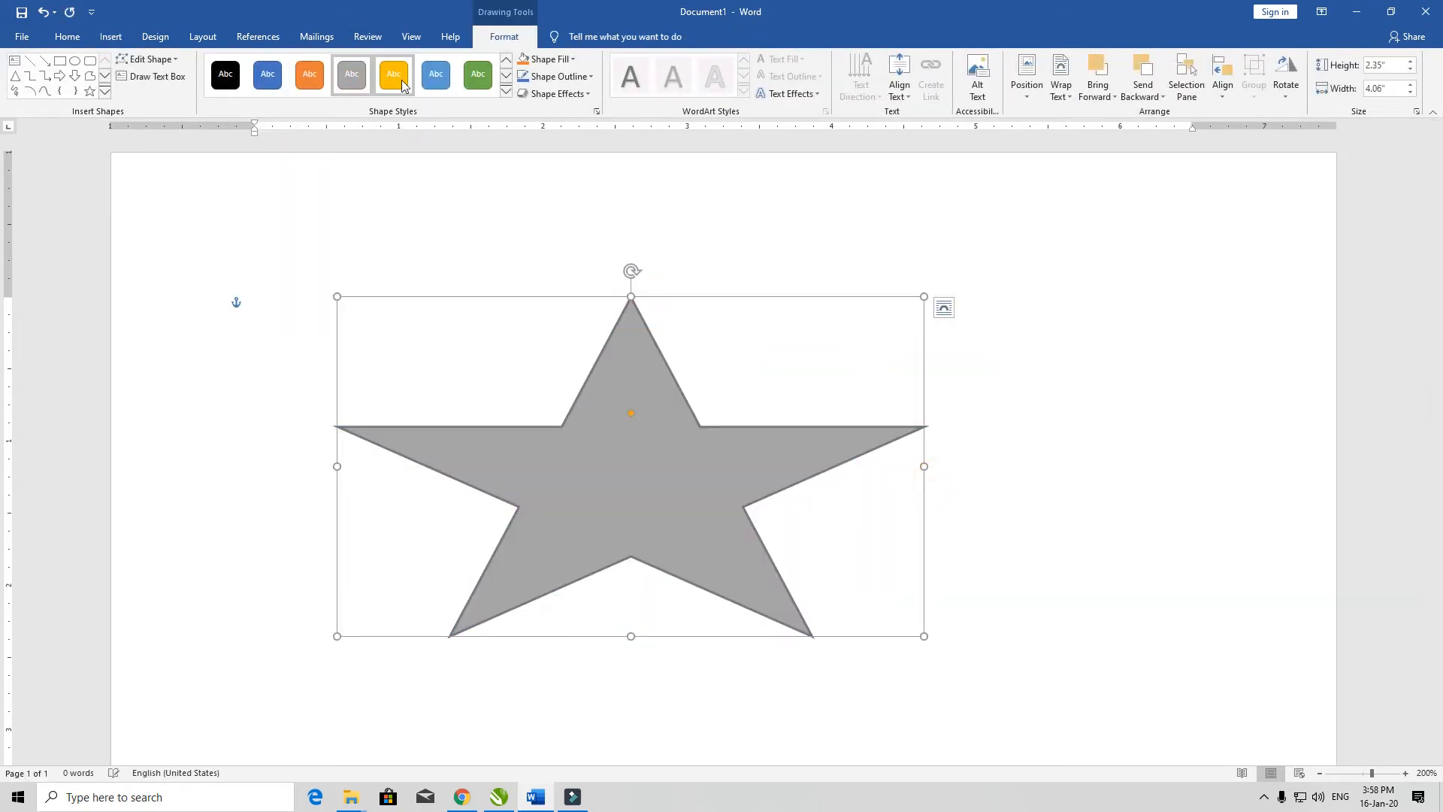
click(479, 74)
right_click(391, 77)
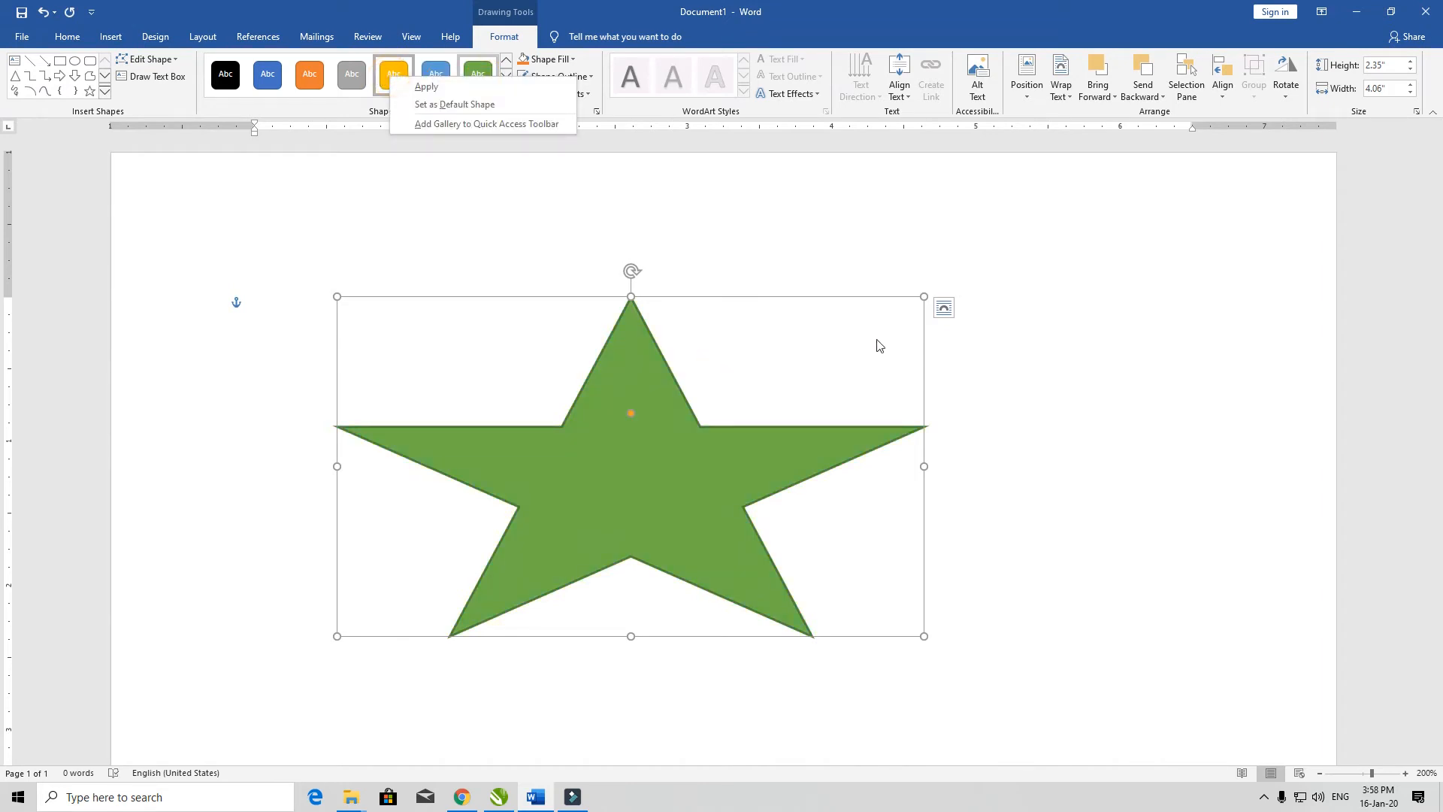
Step: Shrink the green star to about 1.94" by 1.93" and delete it from the page
click(920, 297)
drag(924, 296, 616, 355)
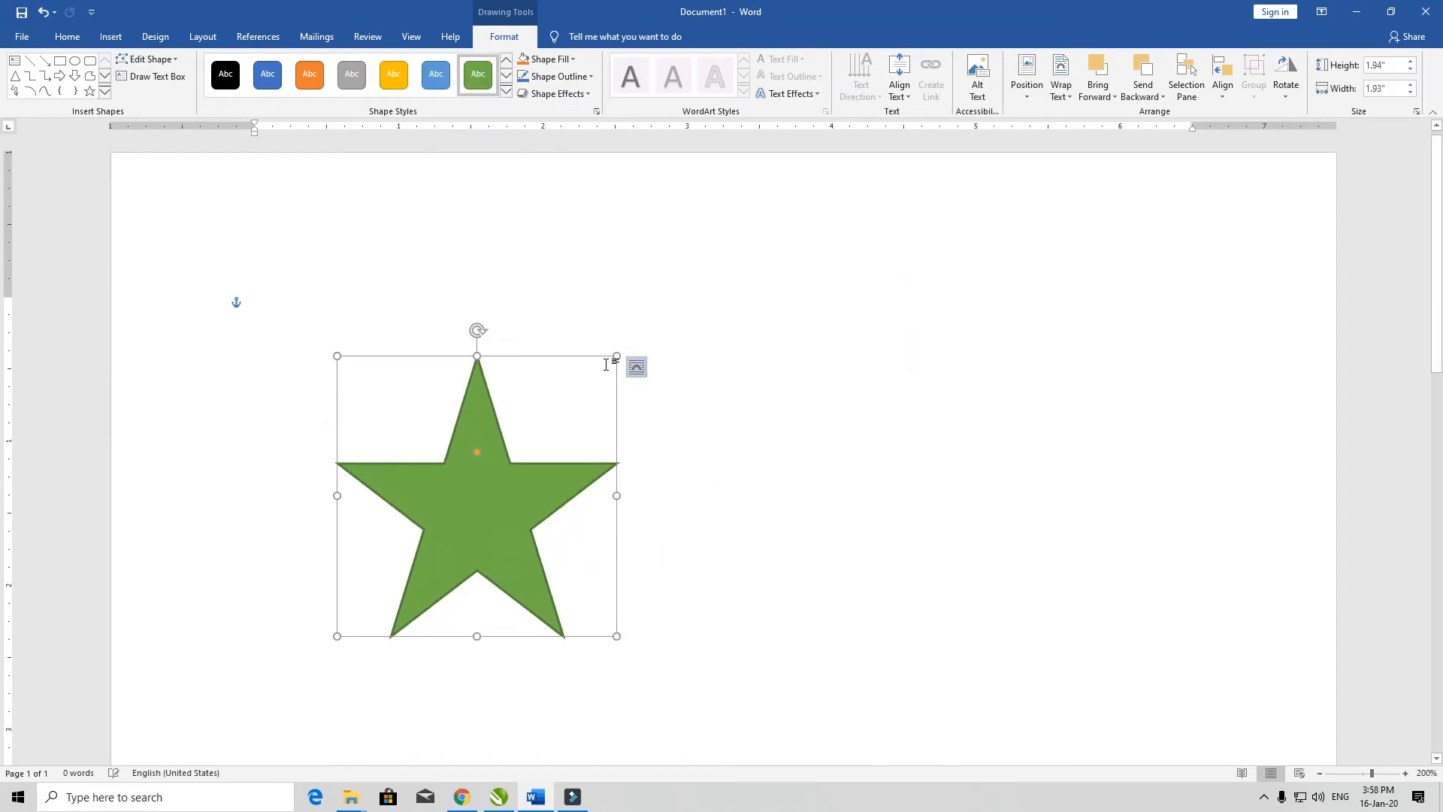
key(Delete)
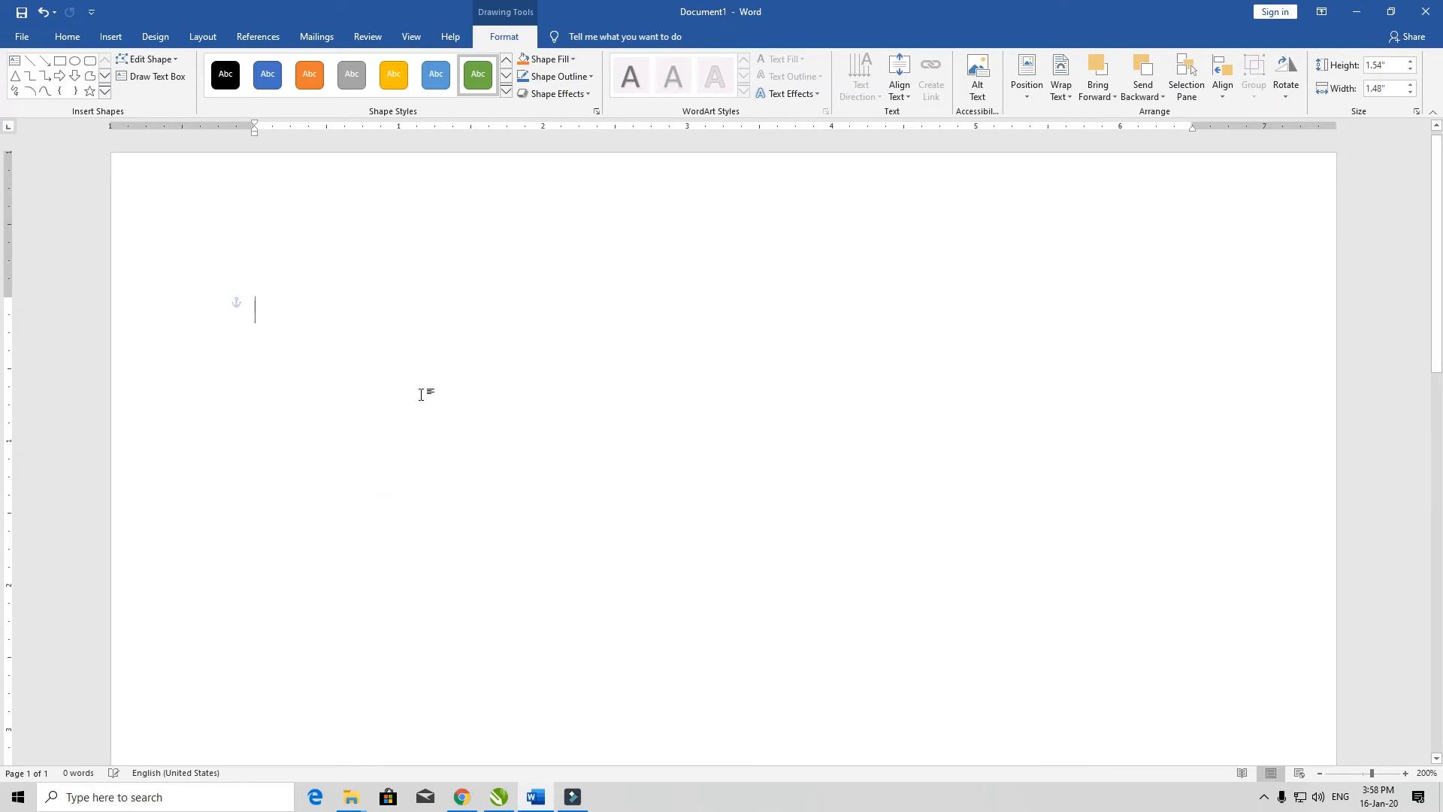
Step: Insert the thick curved arrow icon that bends clockwise and points down, from the Arrows category of the icon library
click(110, 38)
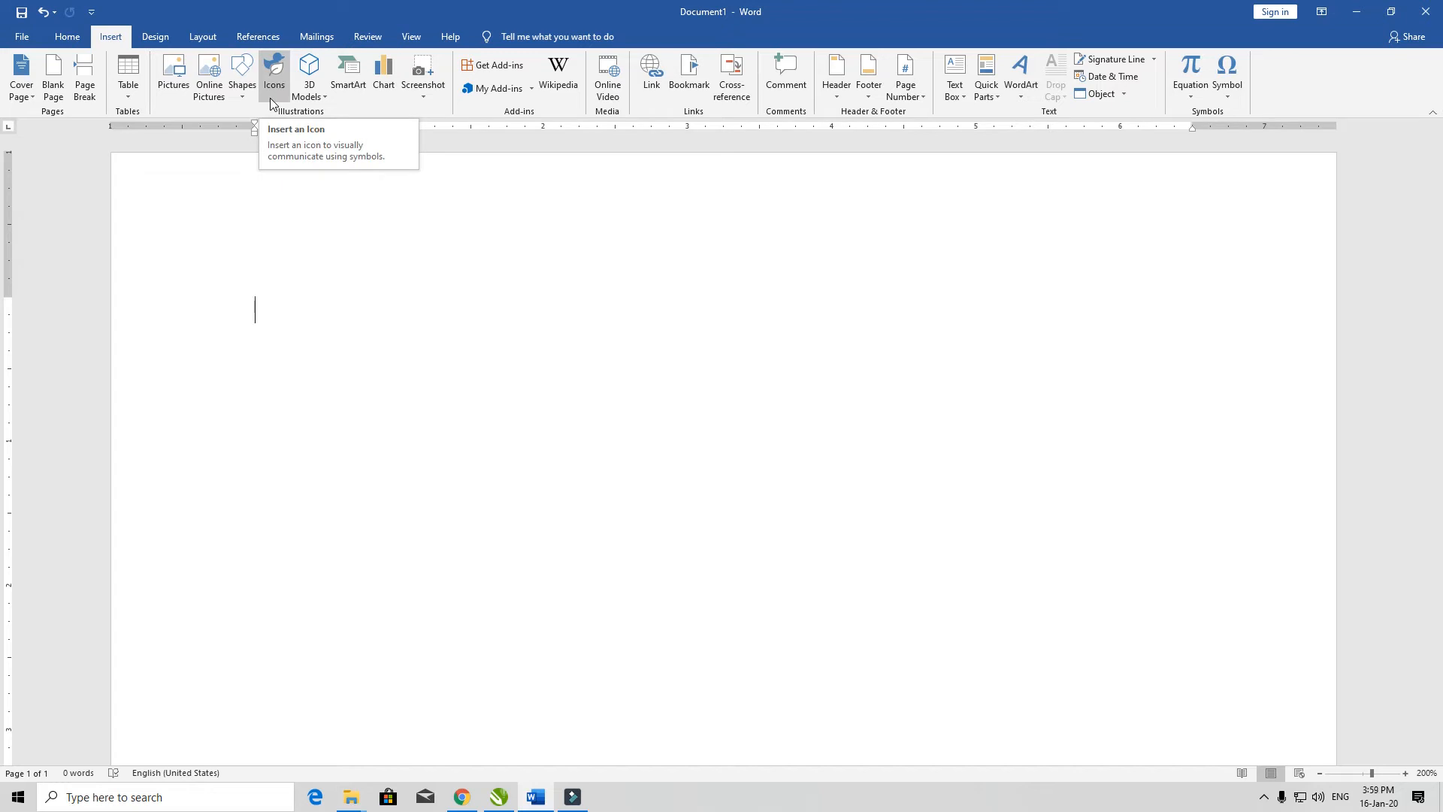
click(273, 75)
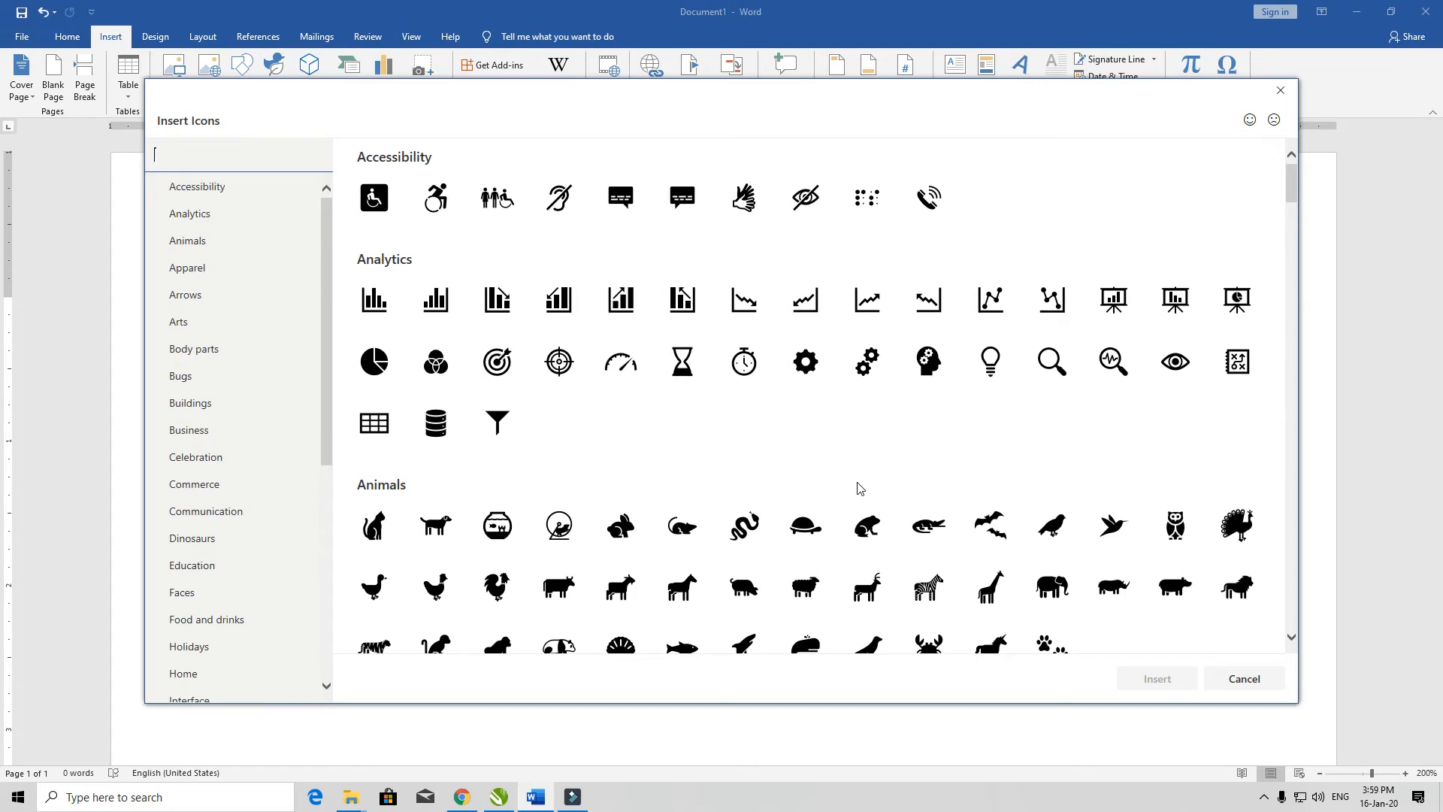
scroll(675, 417, down, 15)
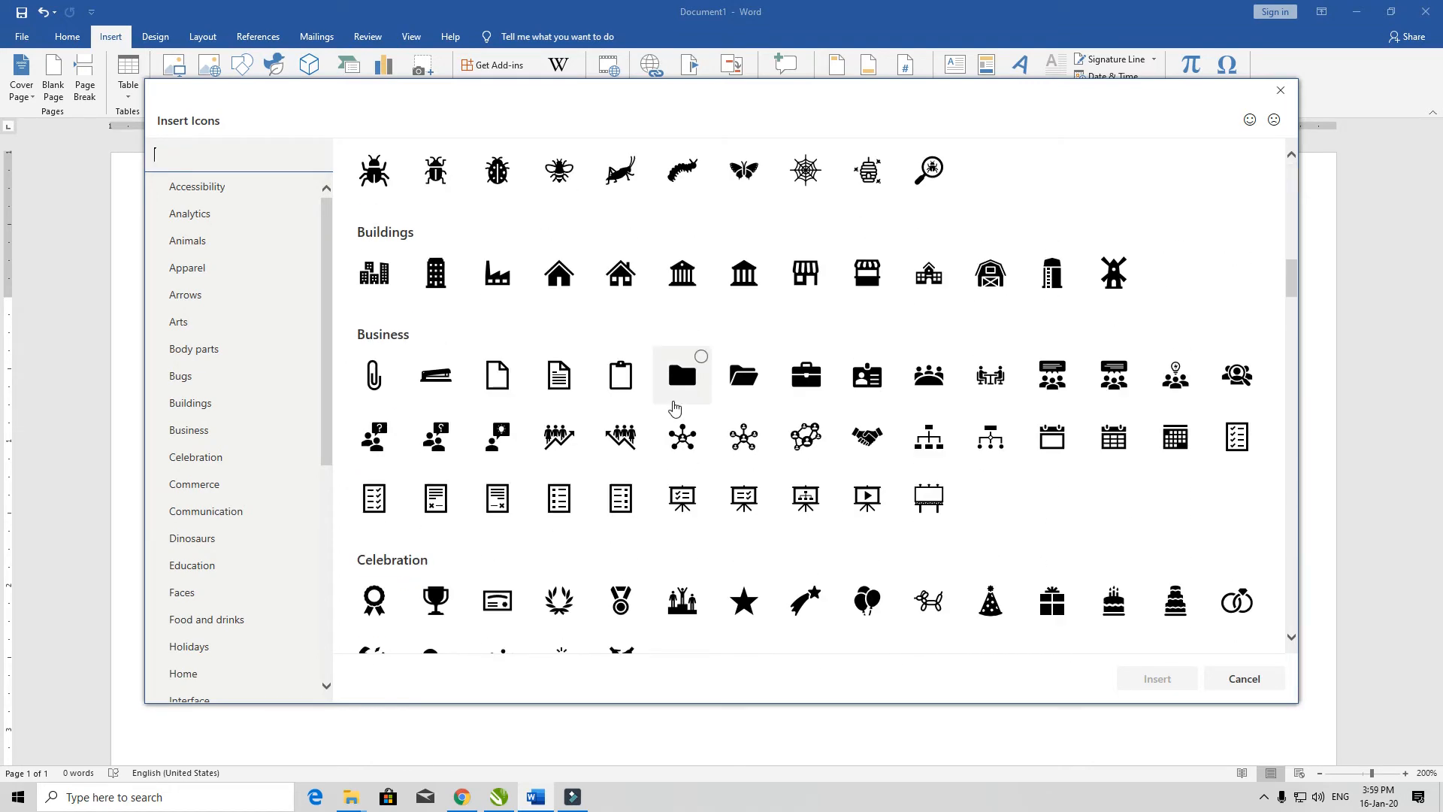
scroll(675, 406, down, 10)
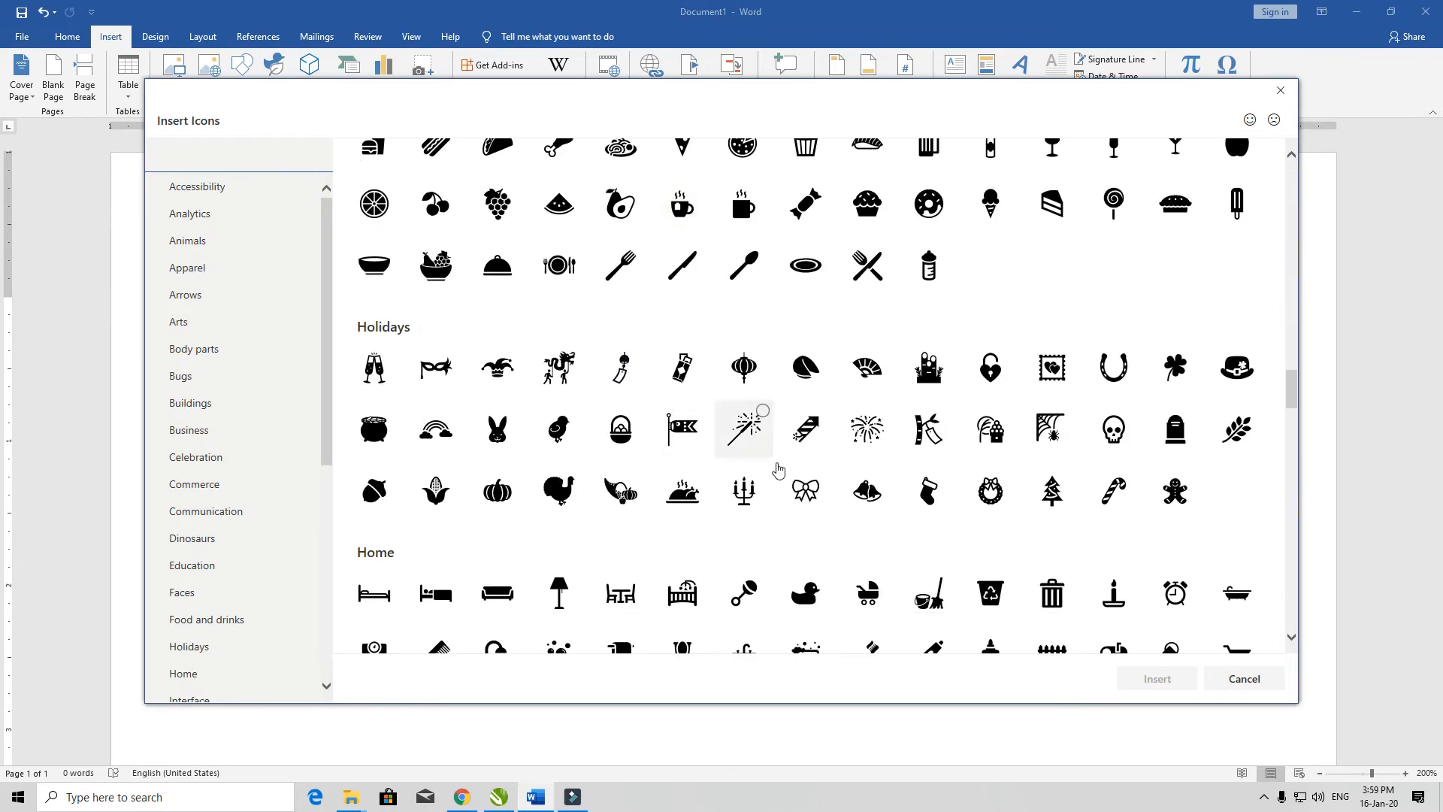
scroll(773, 468, down, 10)
scroll(624, 456, down, 5)
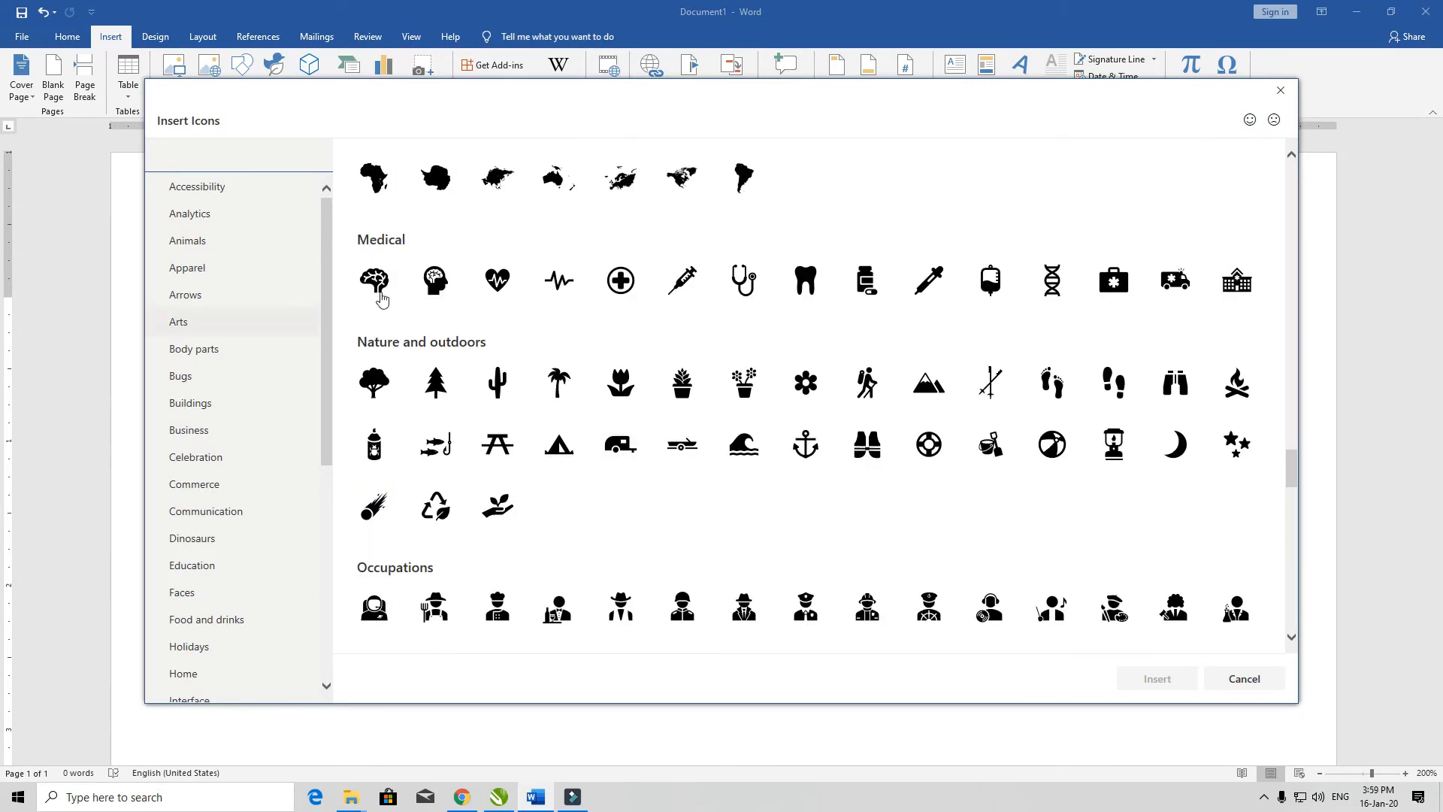
scroll(225, 278, up, 8)
click(221, 194)
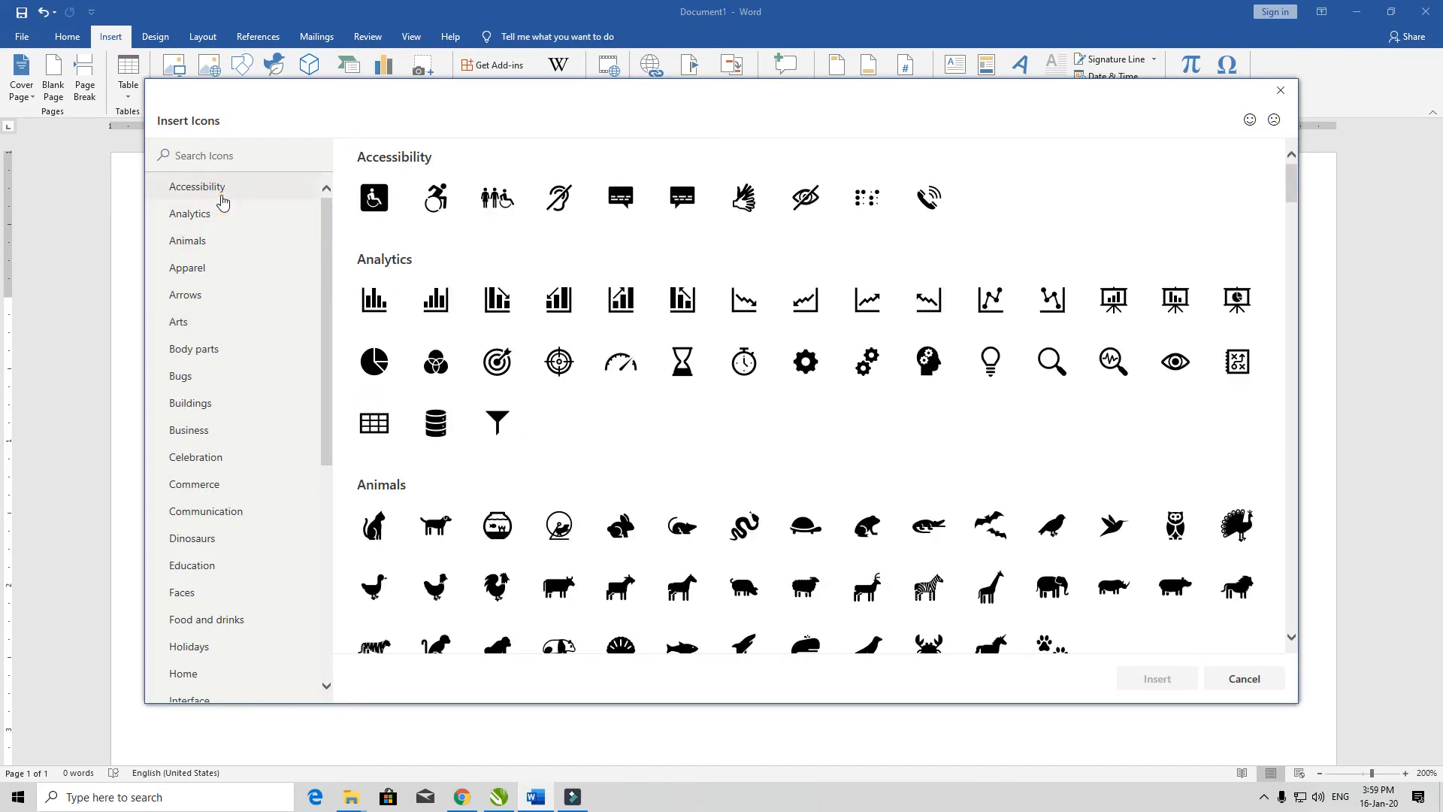
scroll(793, 506, down, 8)
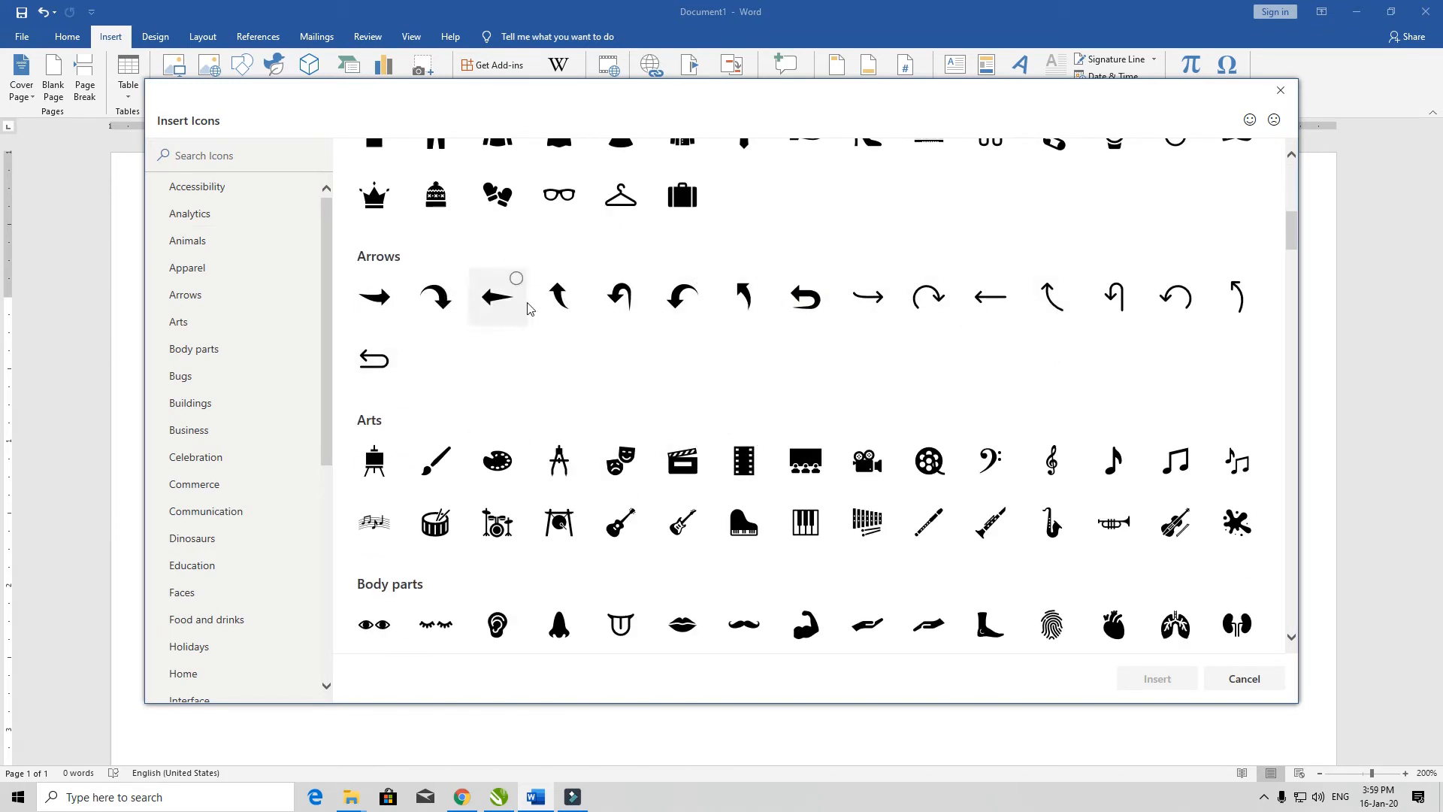
click(444, 299)
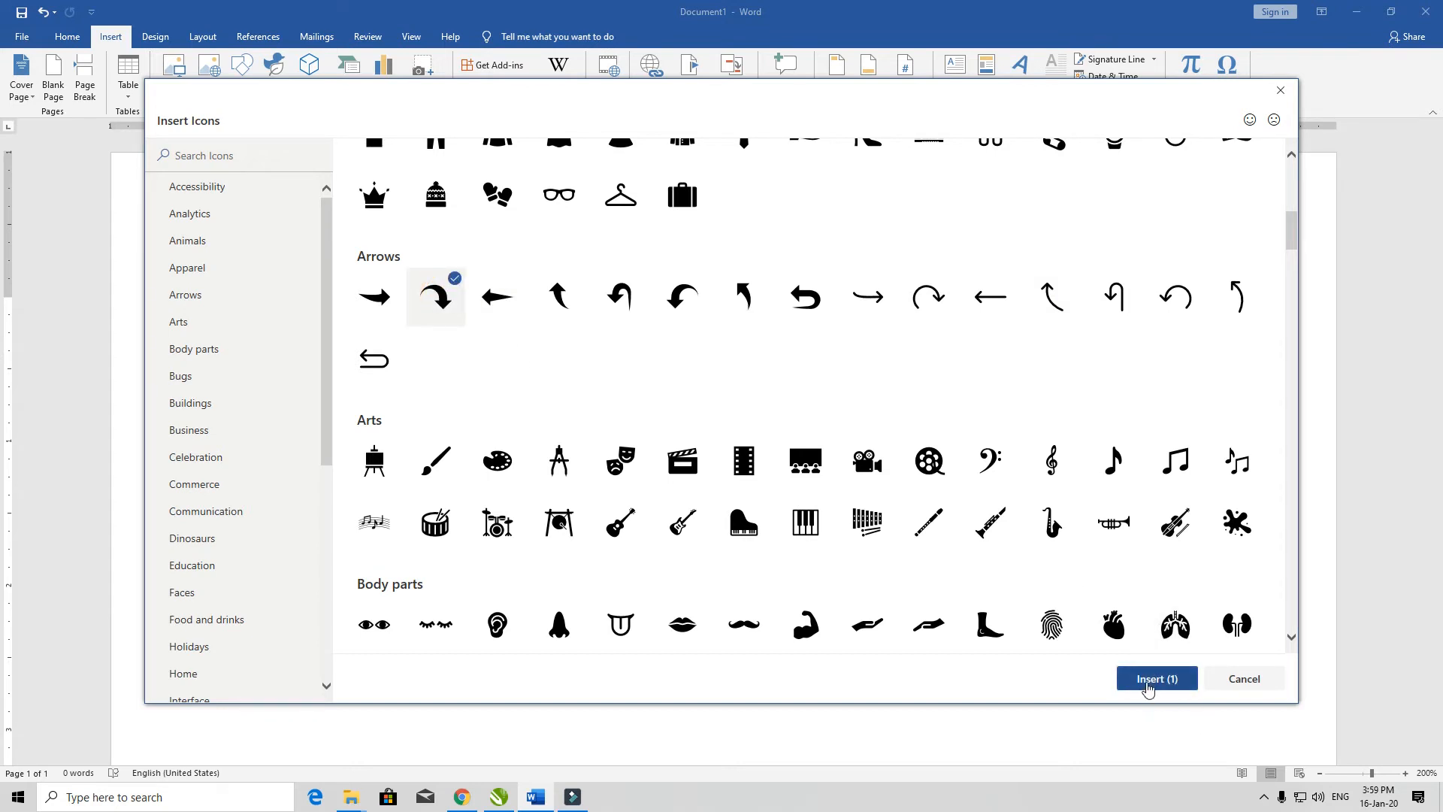
click(1156, 679)
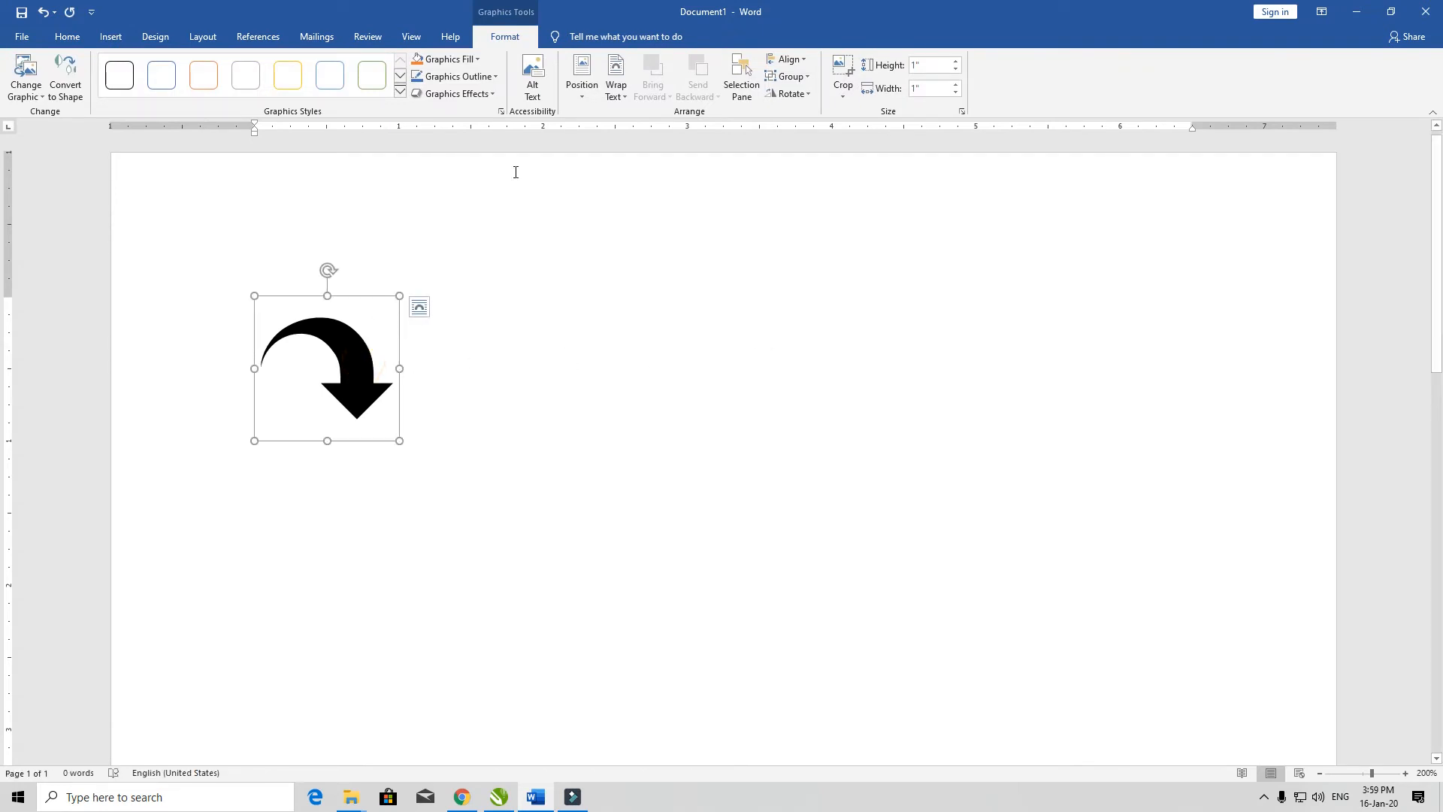
Step: Set the curved arrow icon's text wrapping to In Front of Text and move it to the right half of the page
click(617, 84)
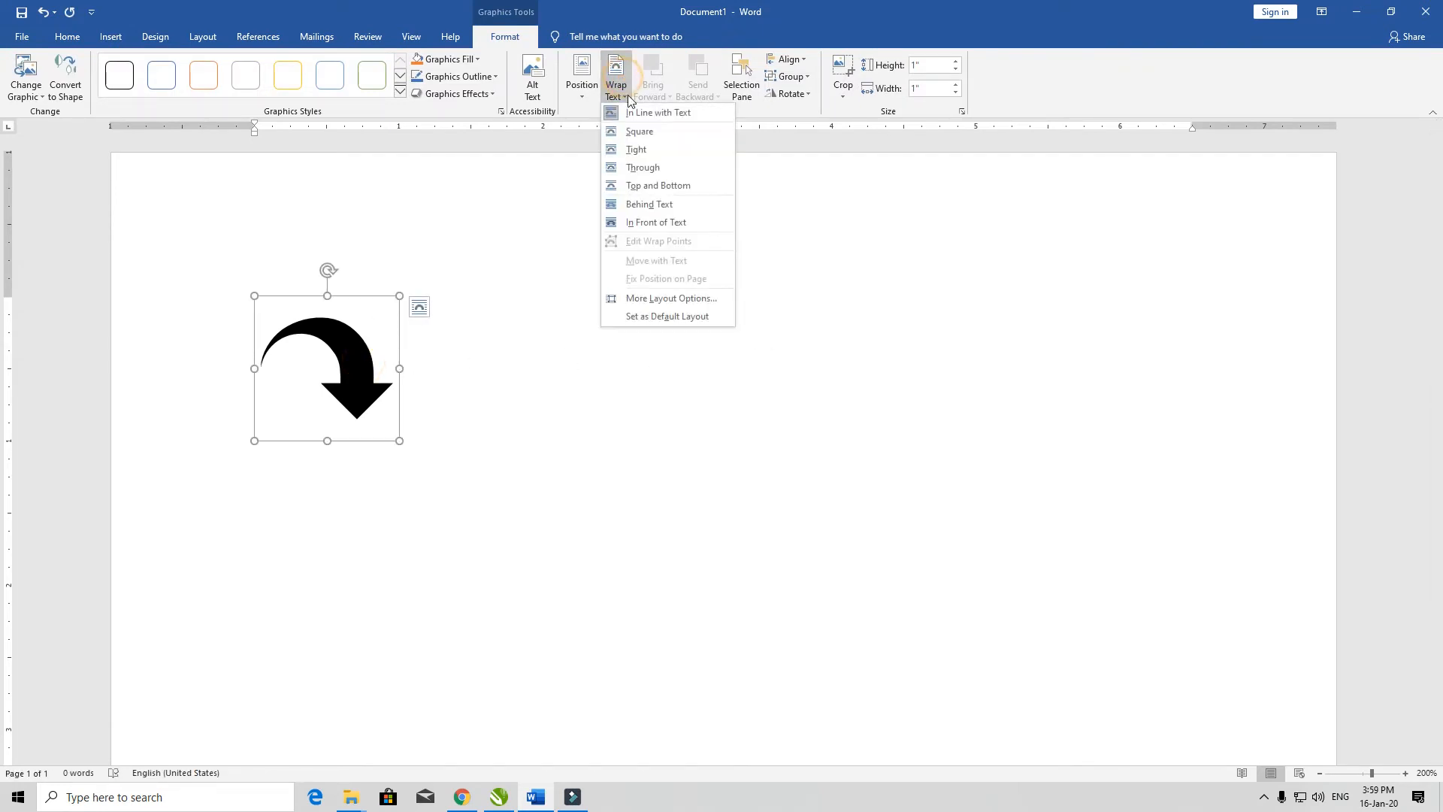
click(659, 223)
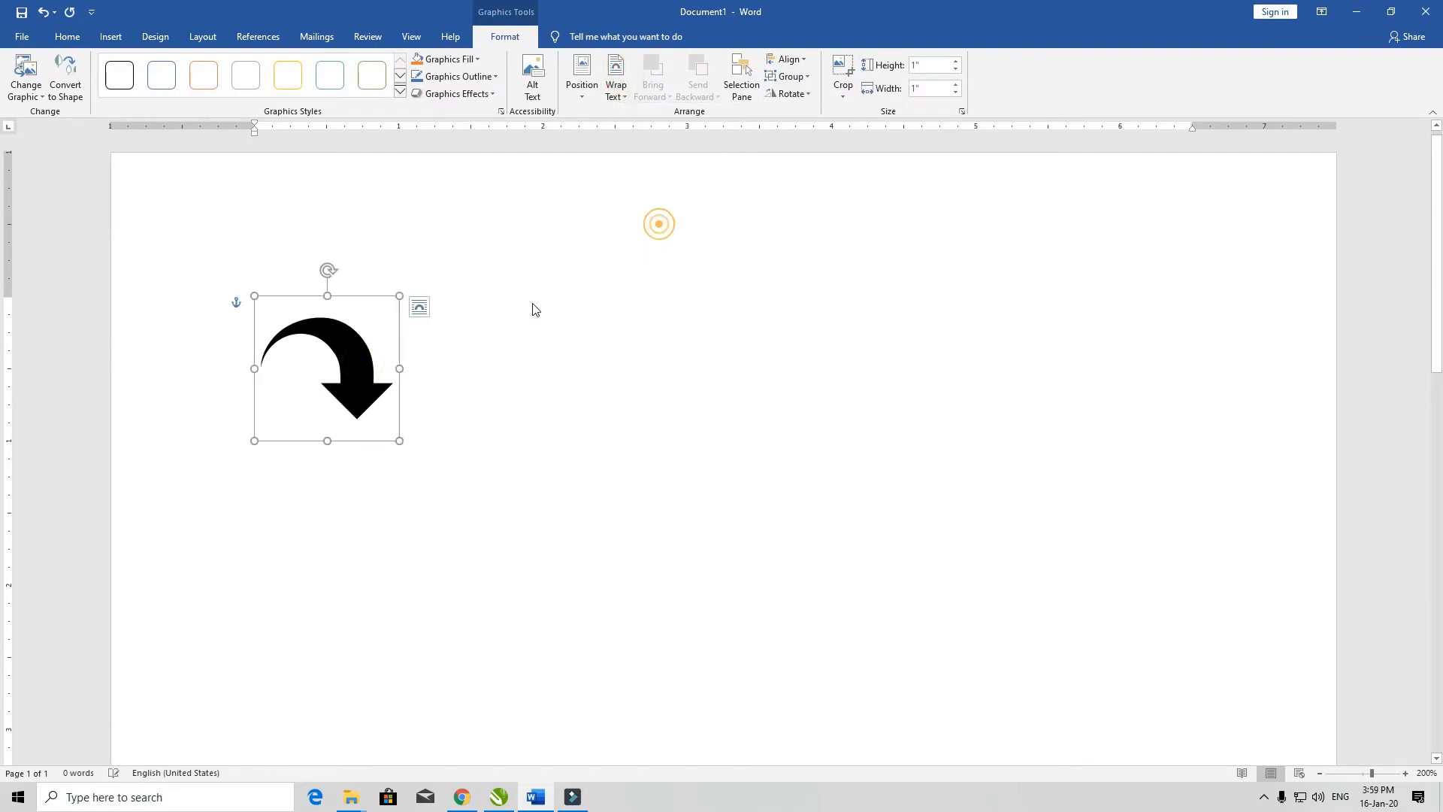
Step: Preview fill and outline colors for the curved arrow icon and delete the icon from the page
click(449, 59)
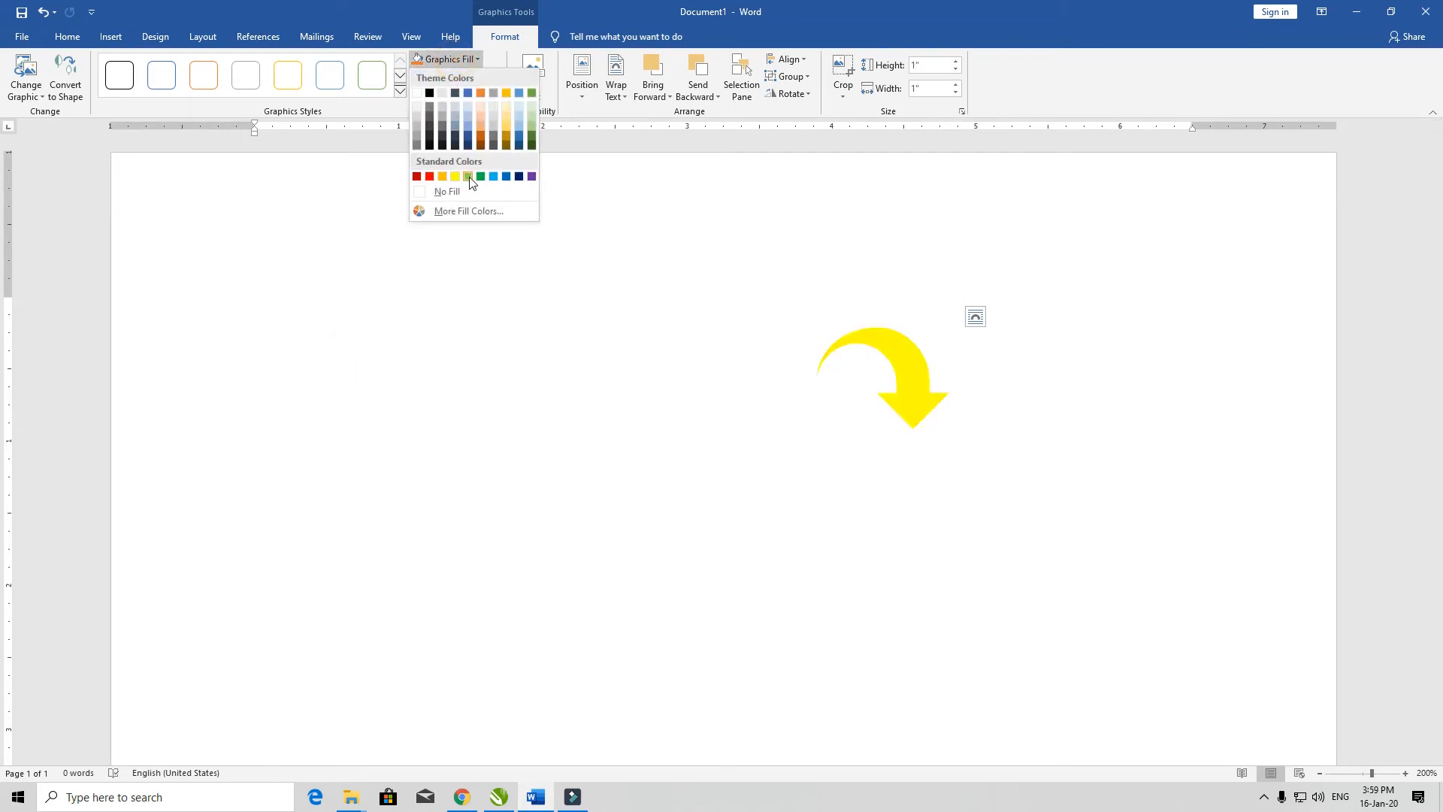
click(526, 227)
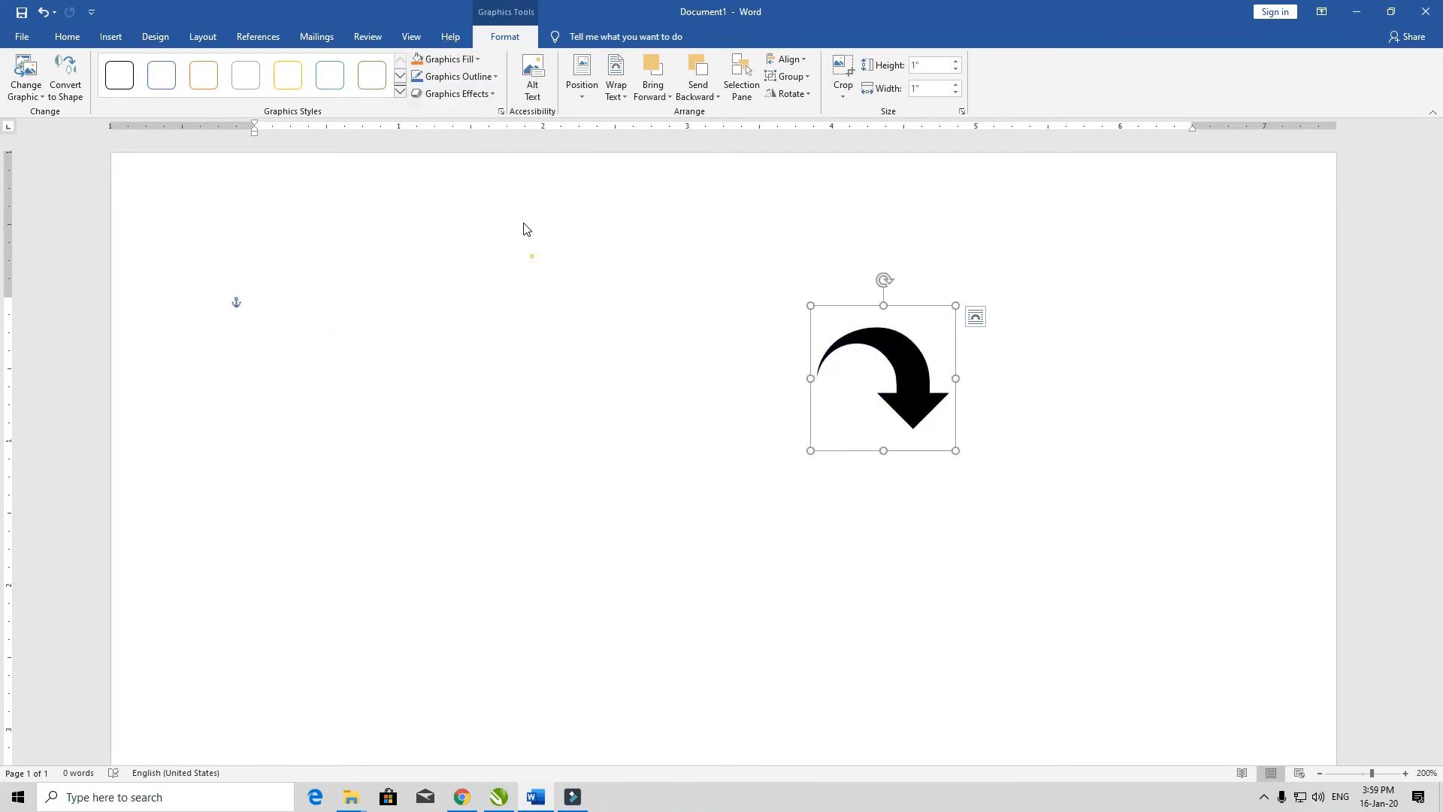
click(457, 76)
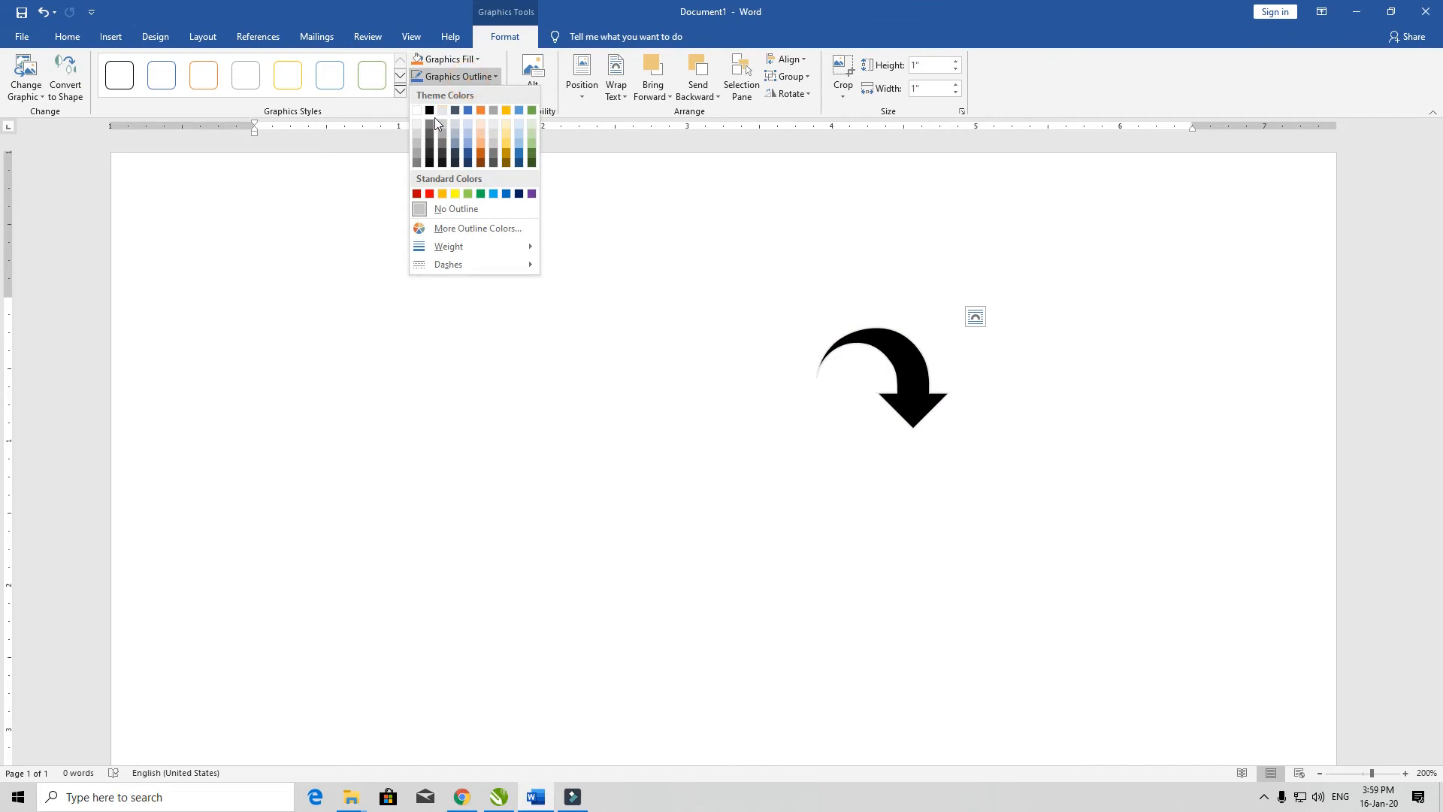
click(458, 203)
key(Delete)
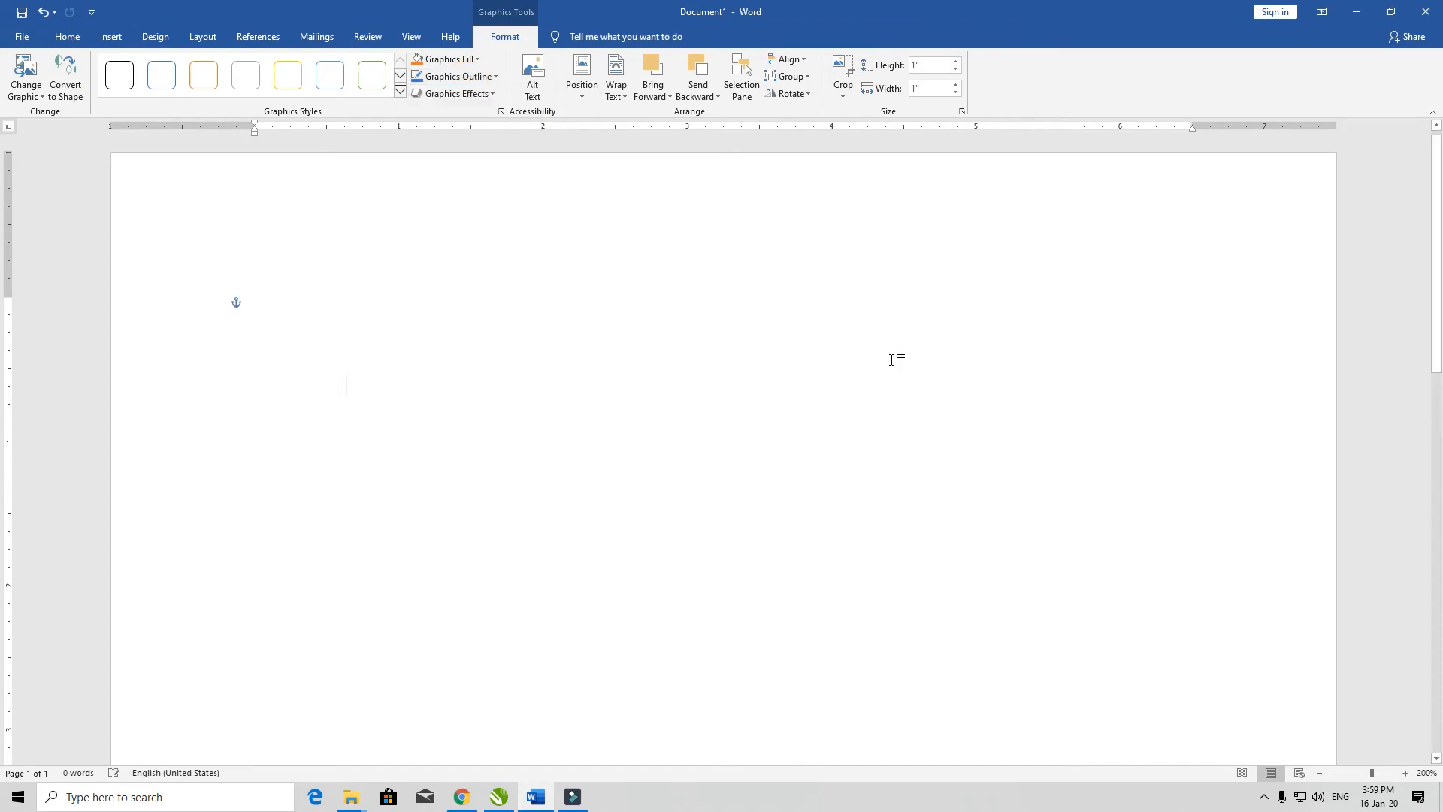
Step: Open the icon library and browse its Analytics, Animals, Apparel, Body parts, Bugs and Business categories
click(112, 36)
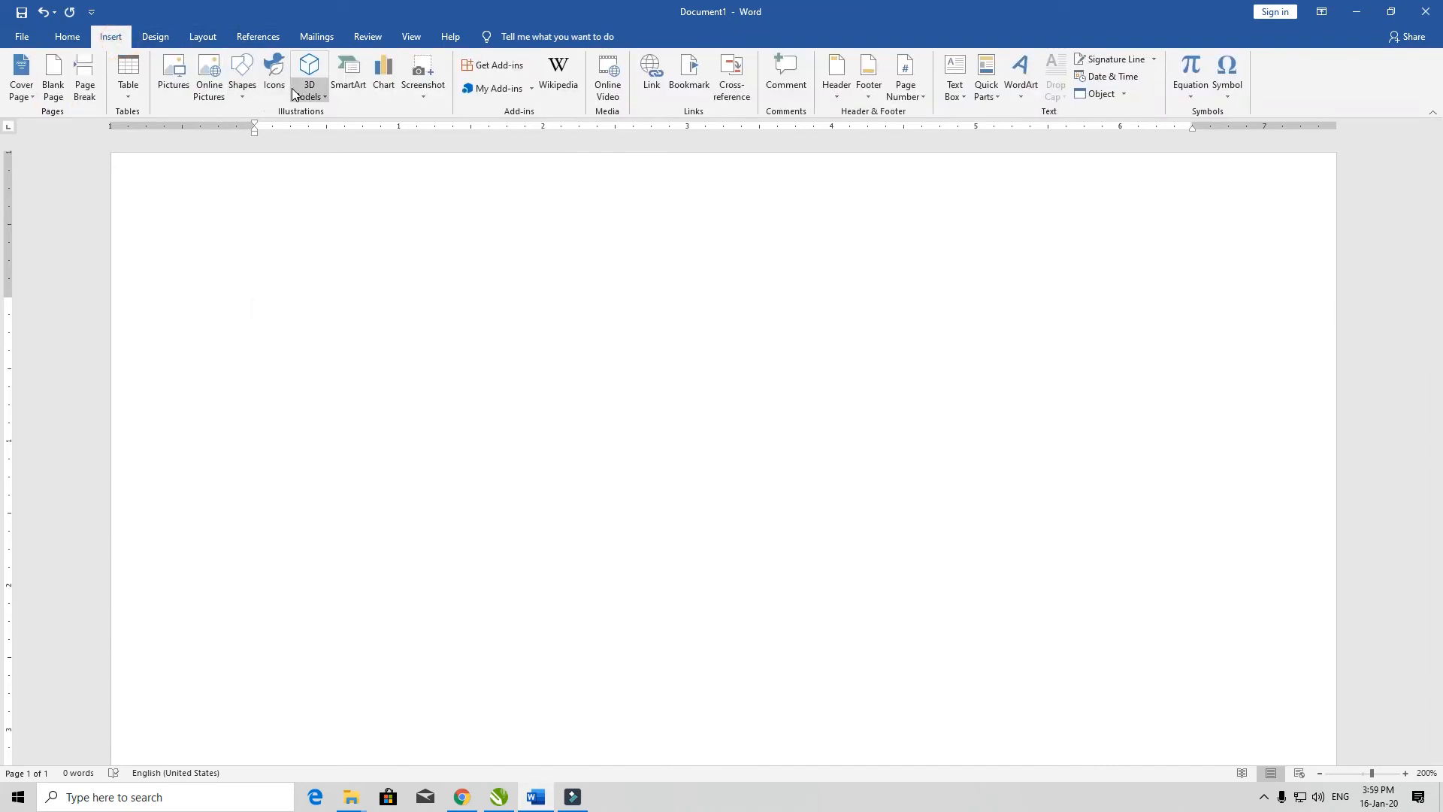
click(275, 74)
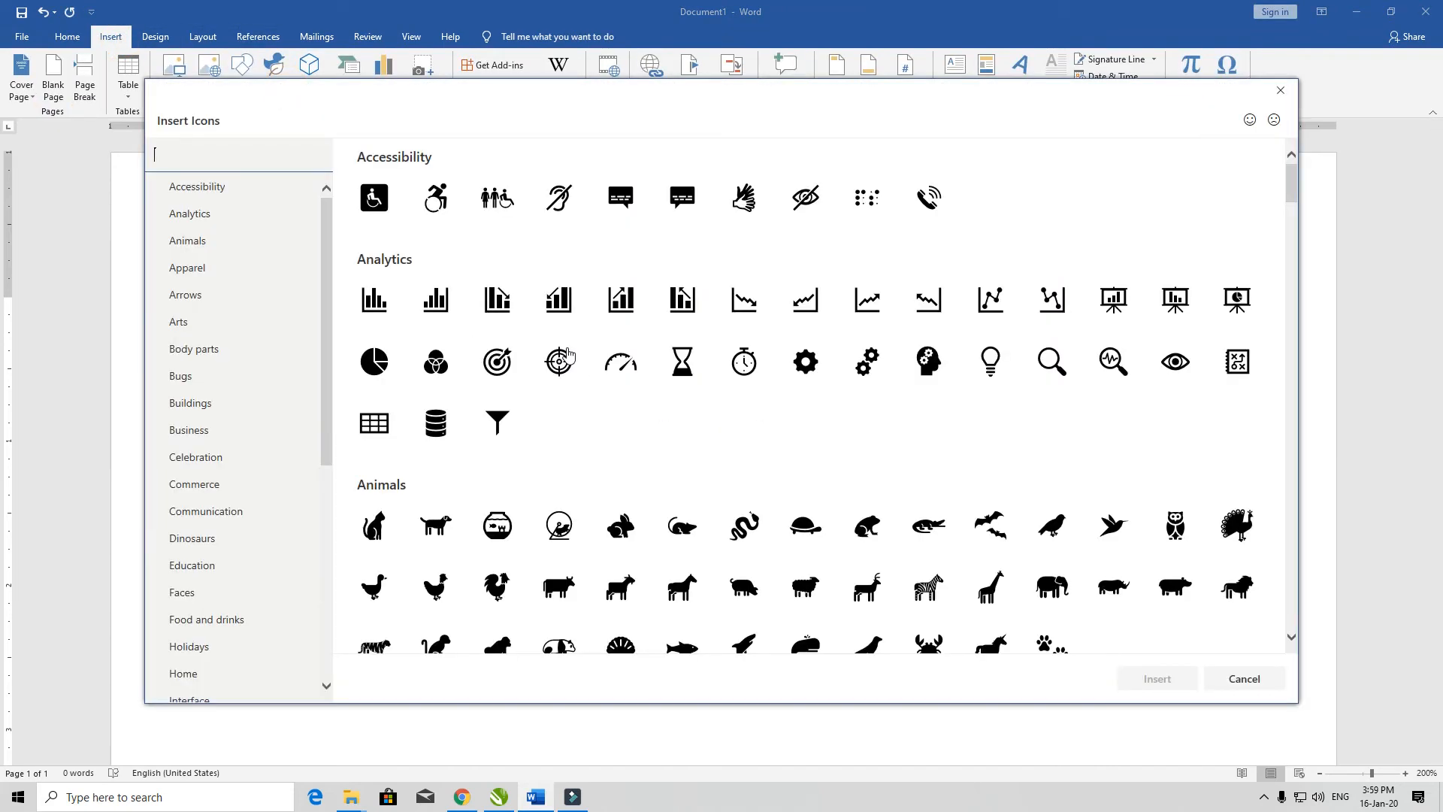
click(235, 216)
click(228, 242)
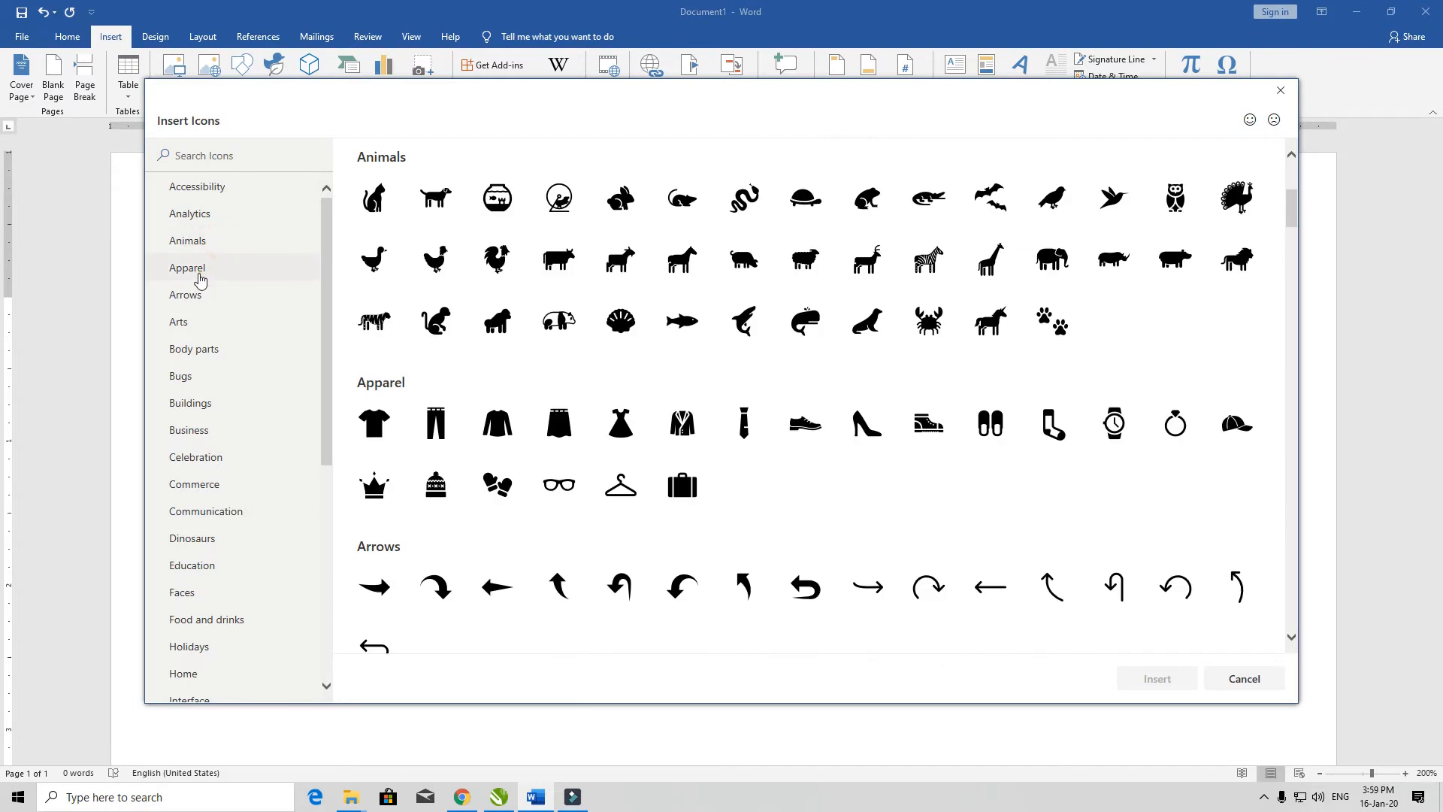
click(205, 269)
click(206, 350)
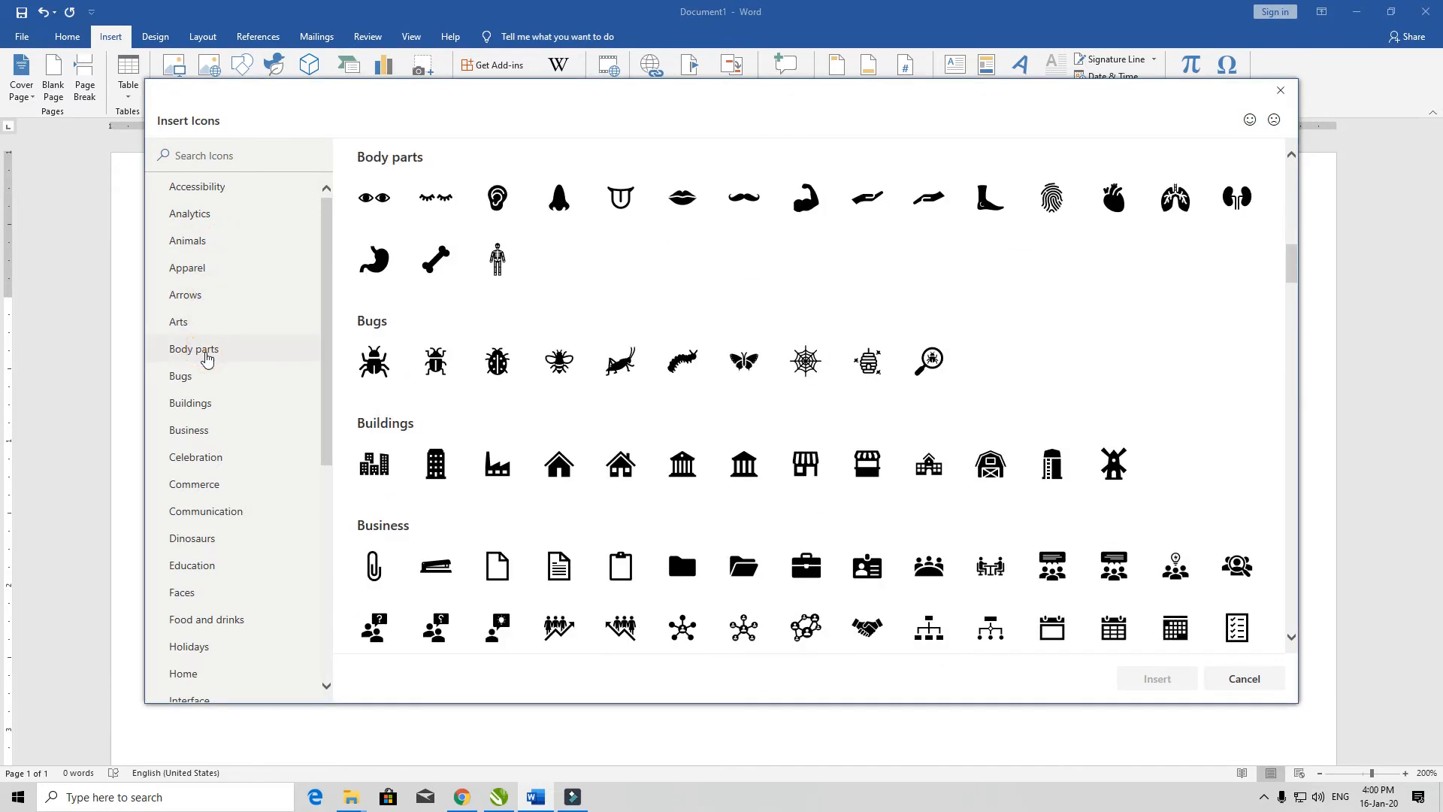
click(196, 382)
click(188, 433)
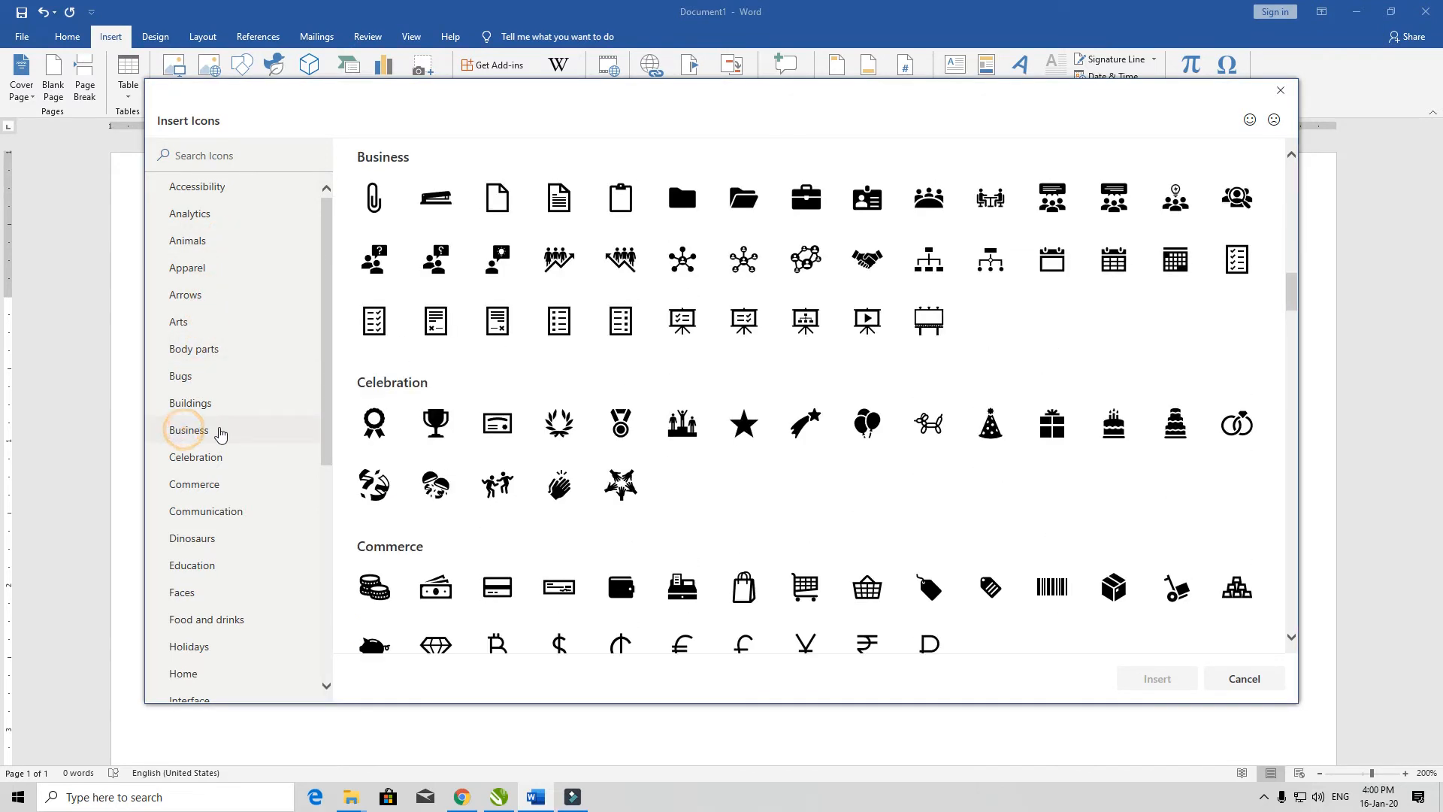
Step: Browse the Location, Interface, Home, People, Process and Vehicles icon categories and close the icon library without inserting anything
scroll(203, 594, down, 5)
click(227, 421)
click(212, 339)
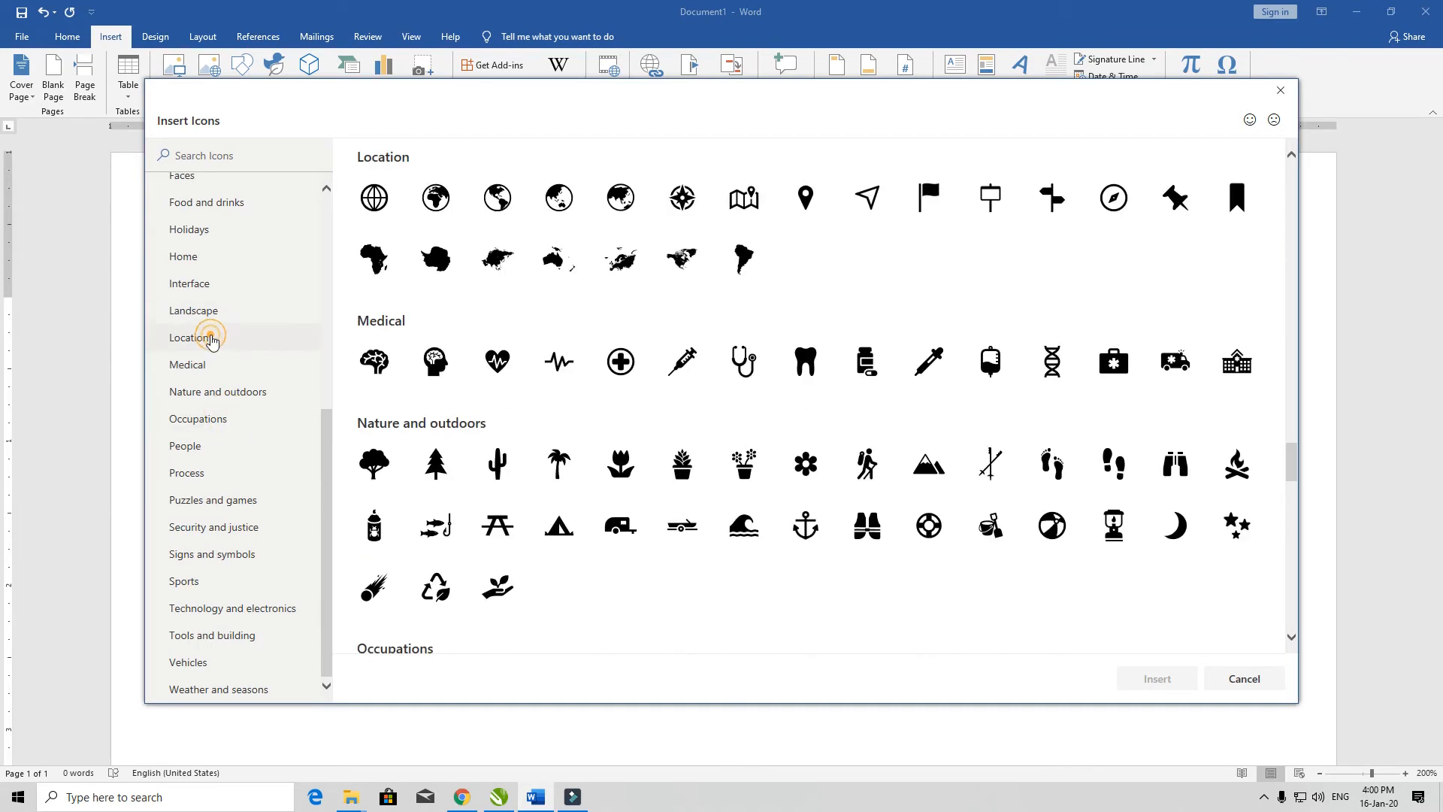
click(224, 289)
click(215, 260)
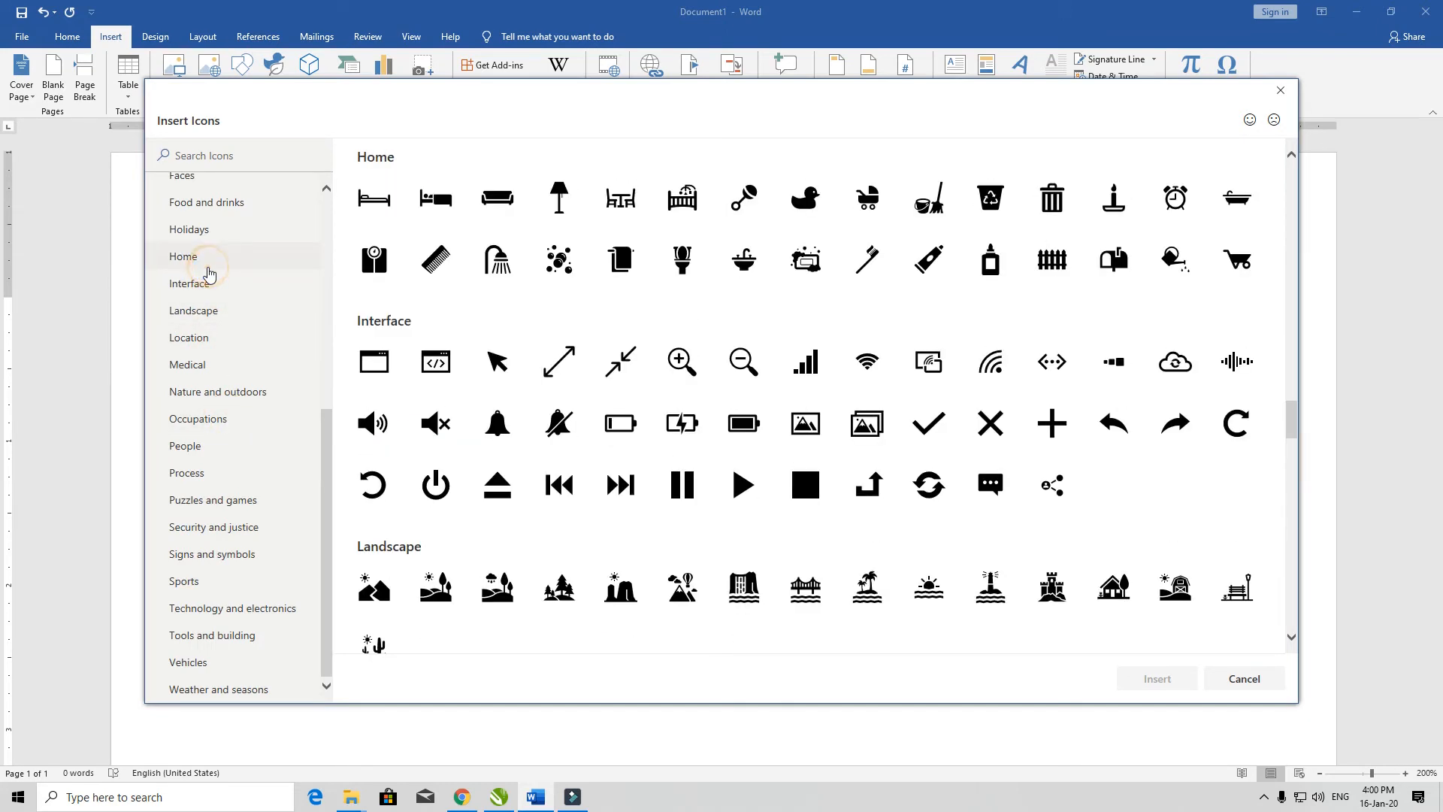
click(233, 284)
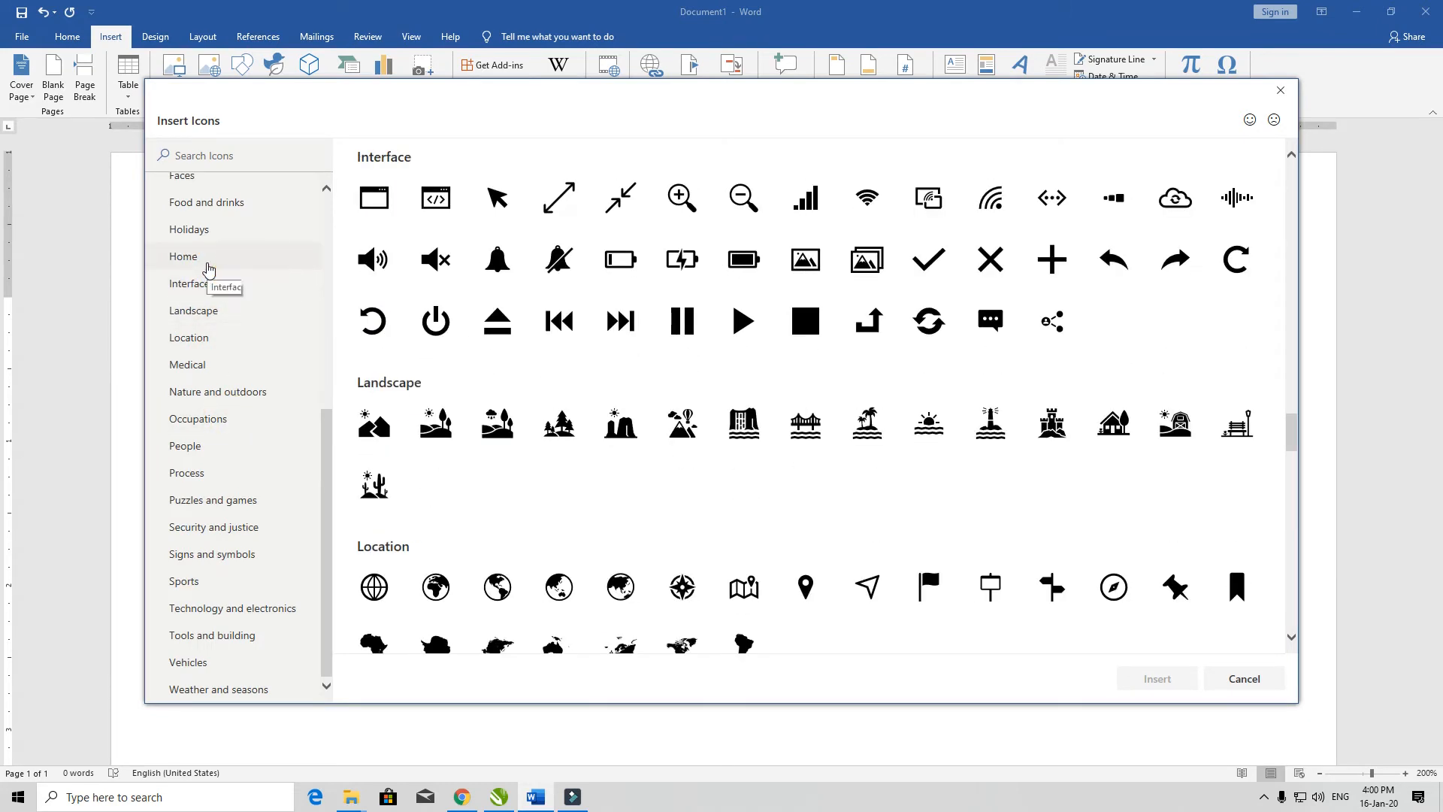
click(209, 264)
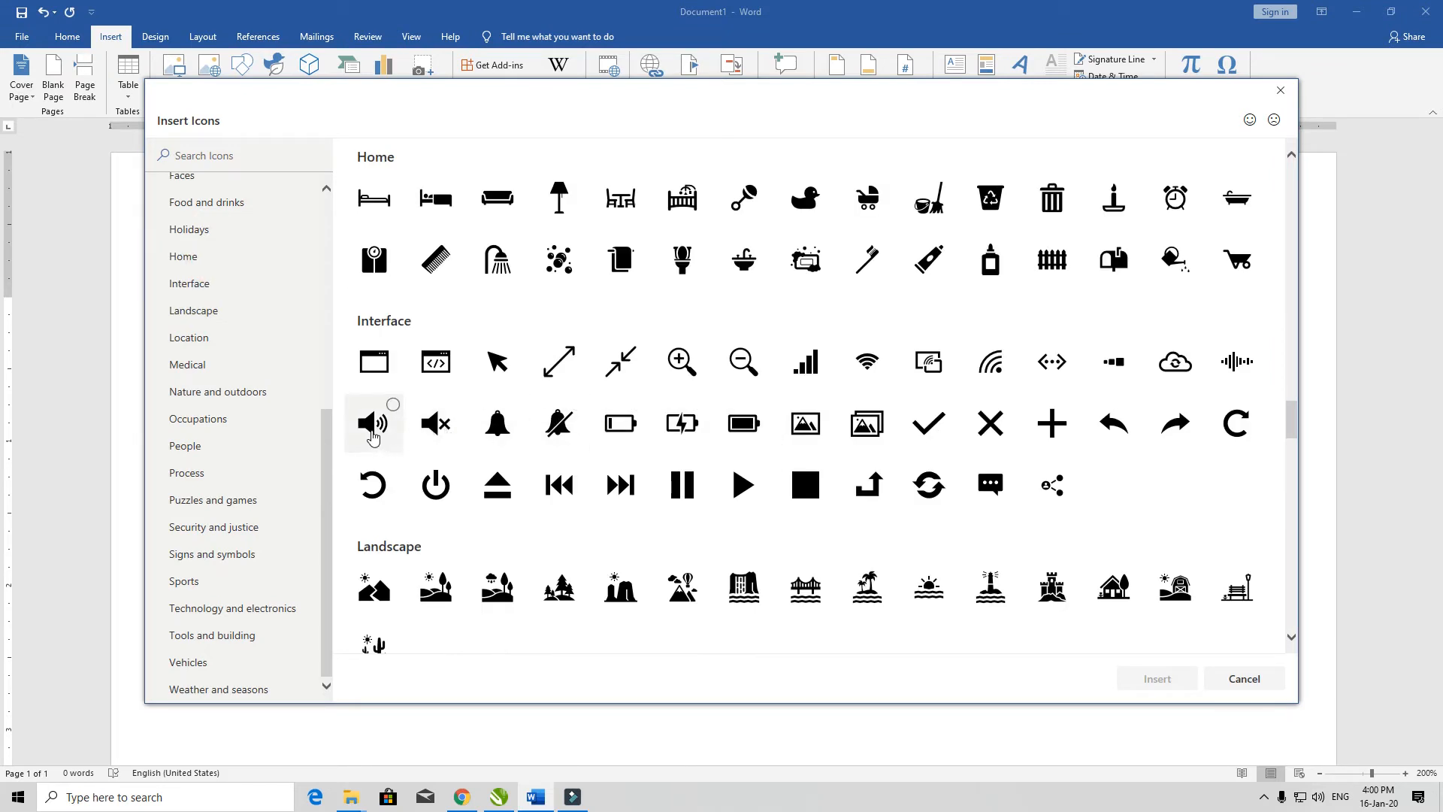
scroll(806, 423, down, 3)
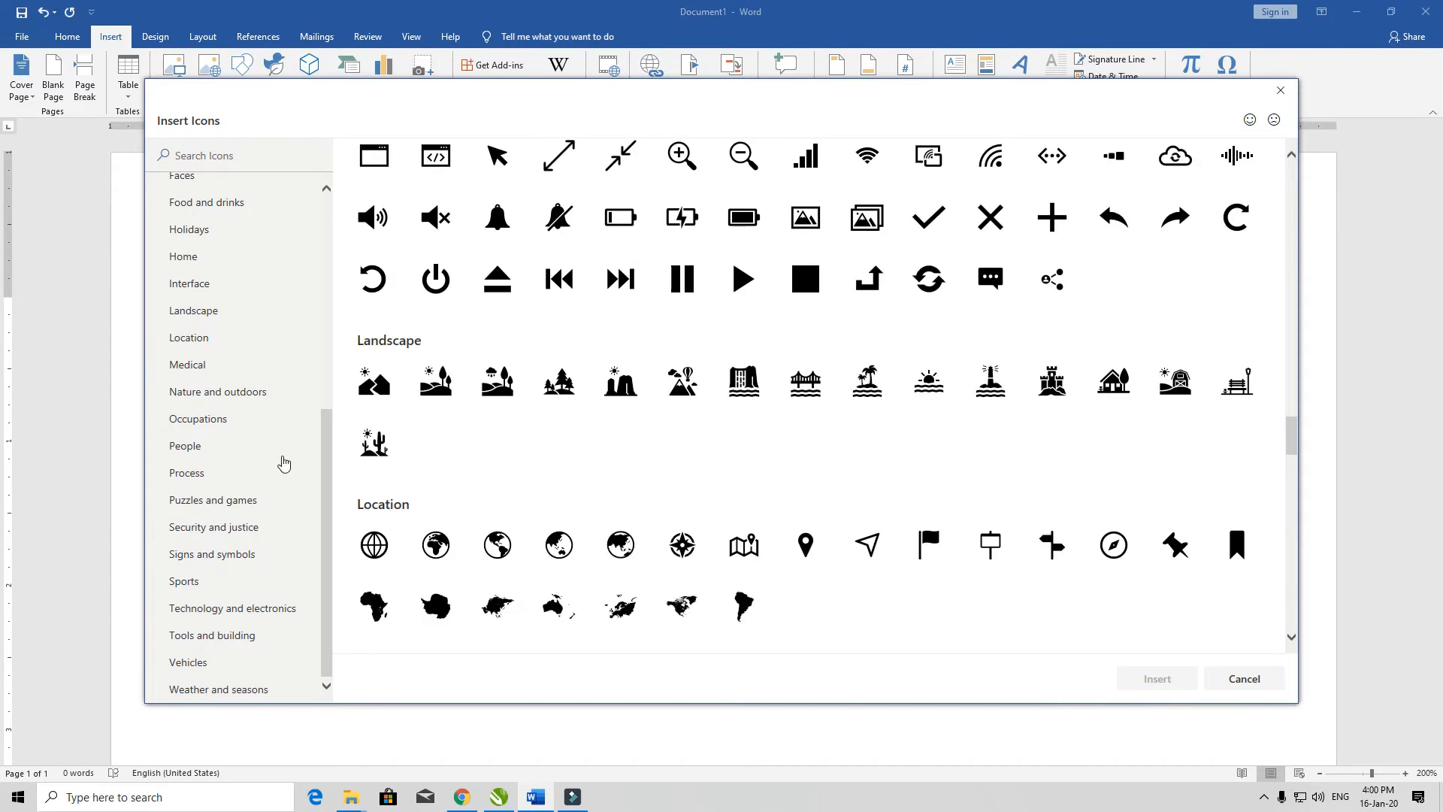
click(211, 451)
click(200, 475)
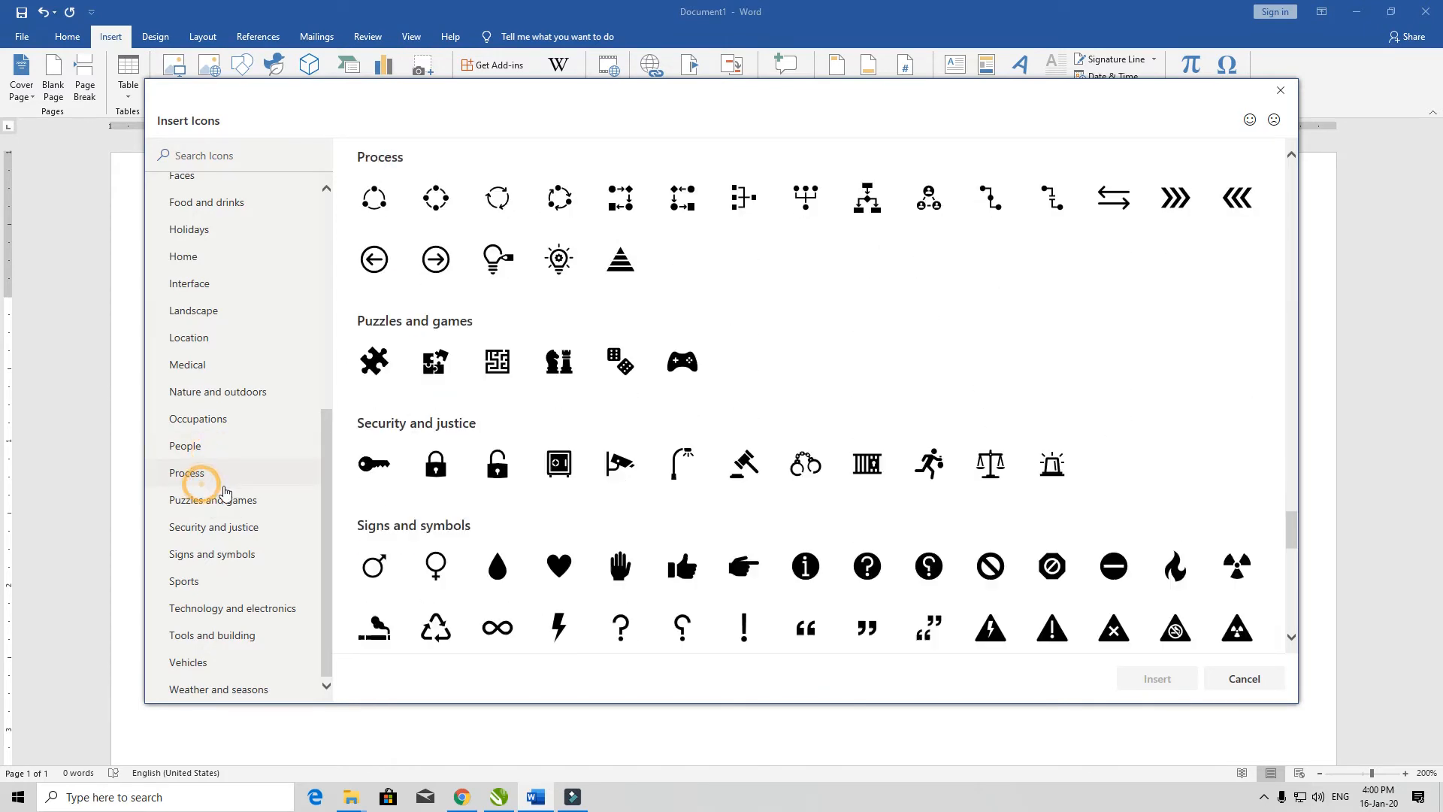
click(215, 664)
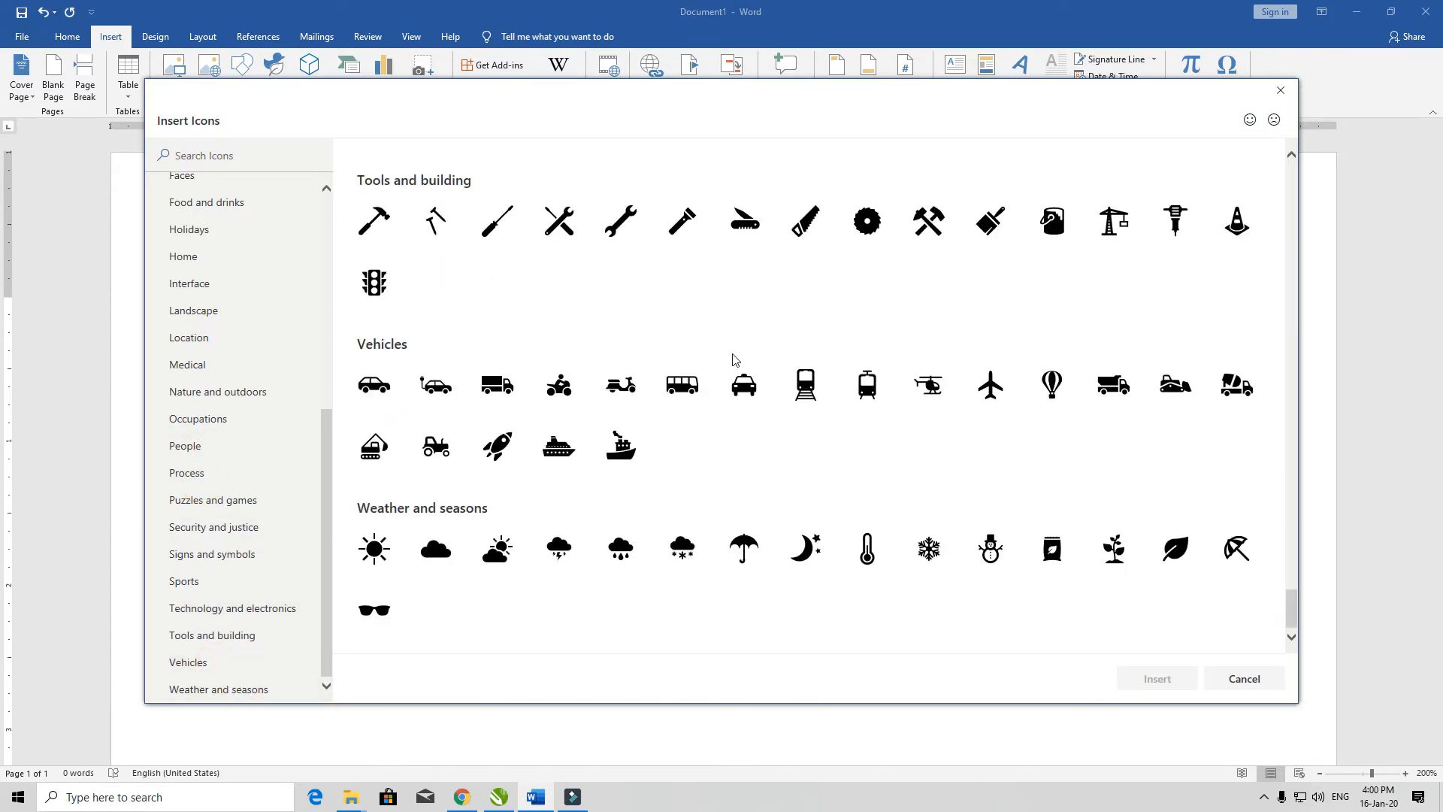
scroll(736, 360, up, 15)
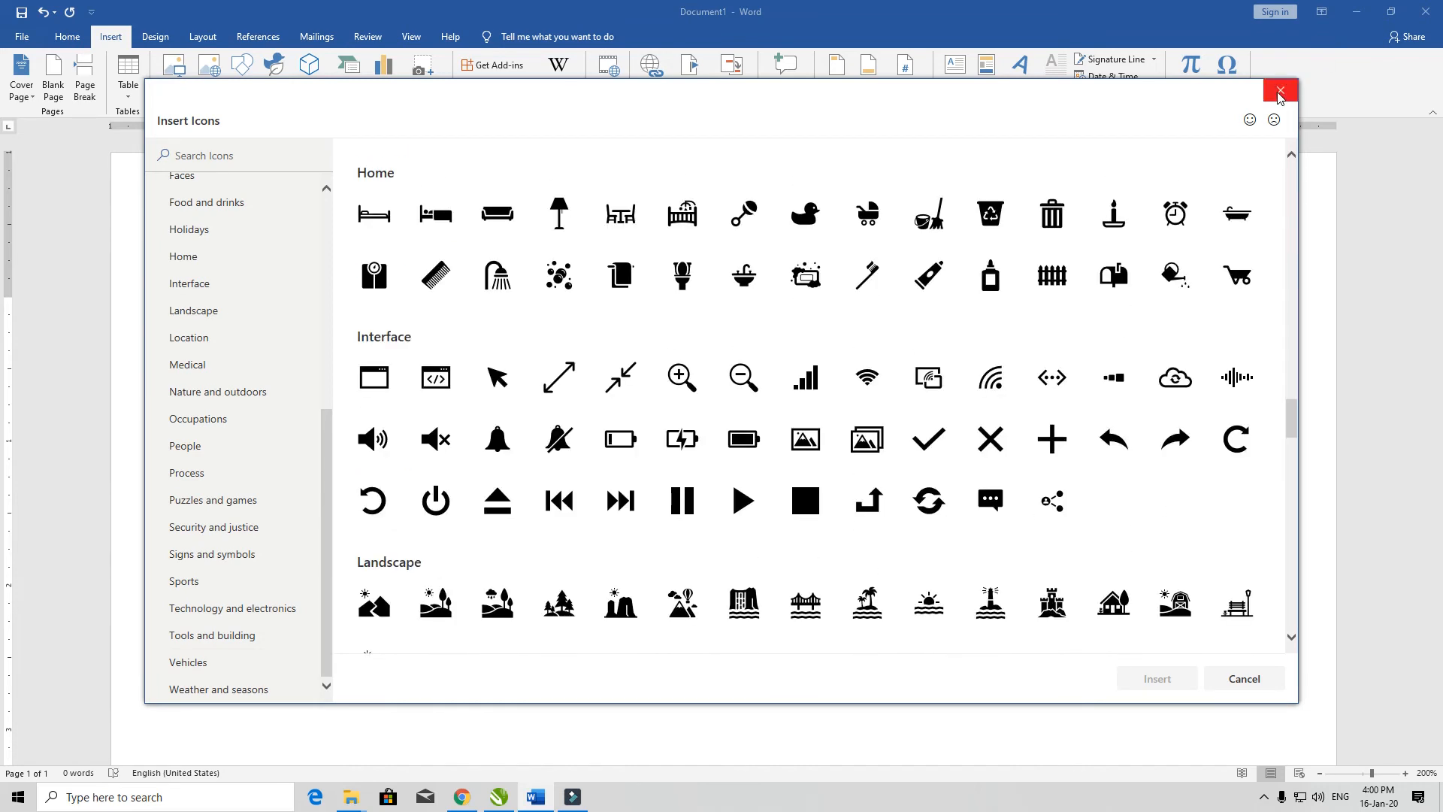
click(1280, 92)
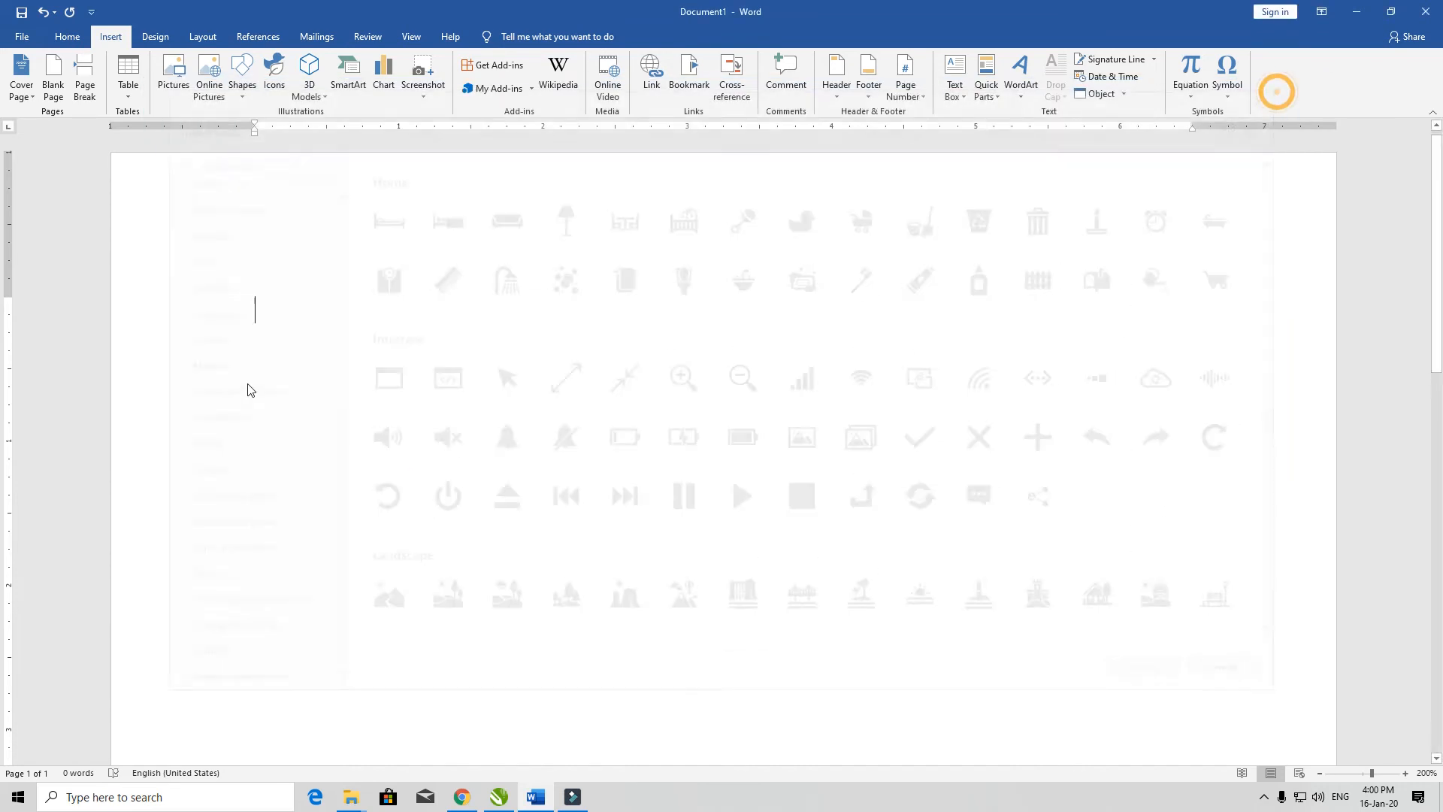
Step: Insert the purple capital R model from the Letters category of the online 3D models
click(313, 67)
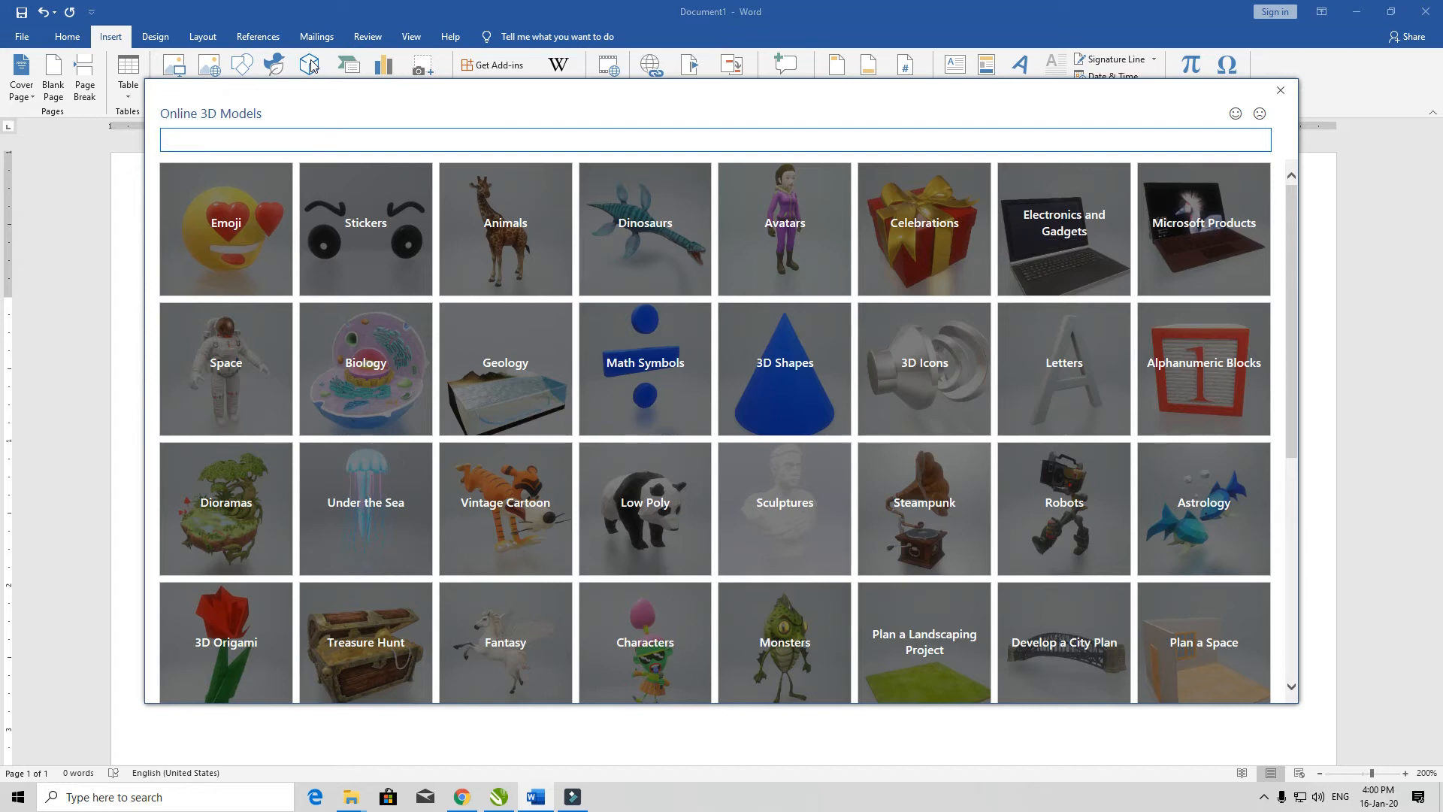
scroll(583, 364, down, 5)
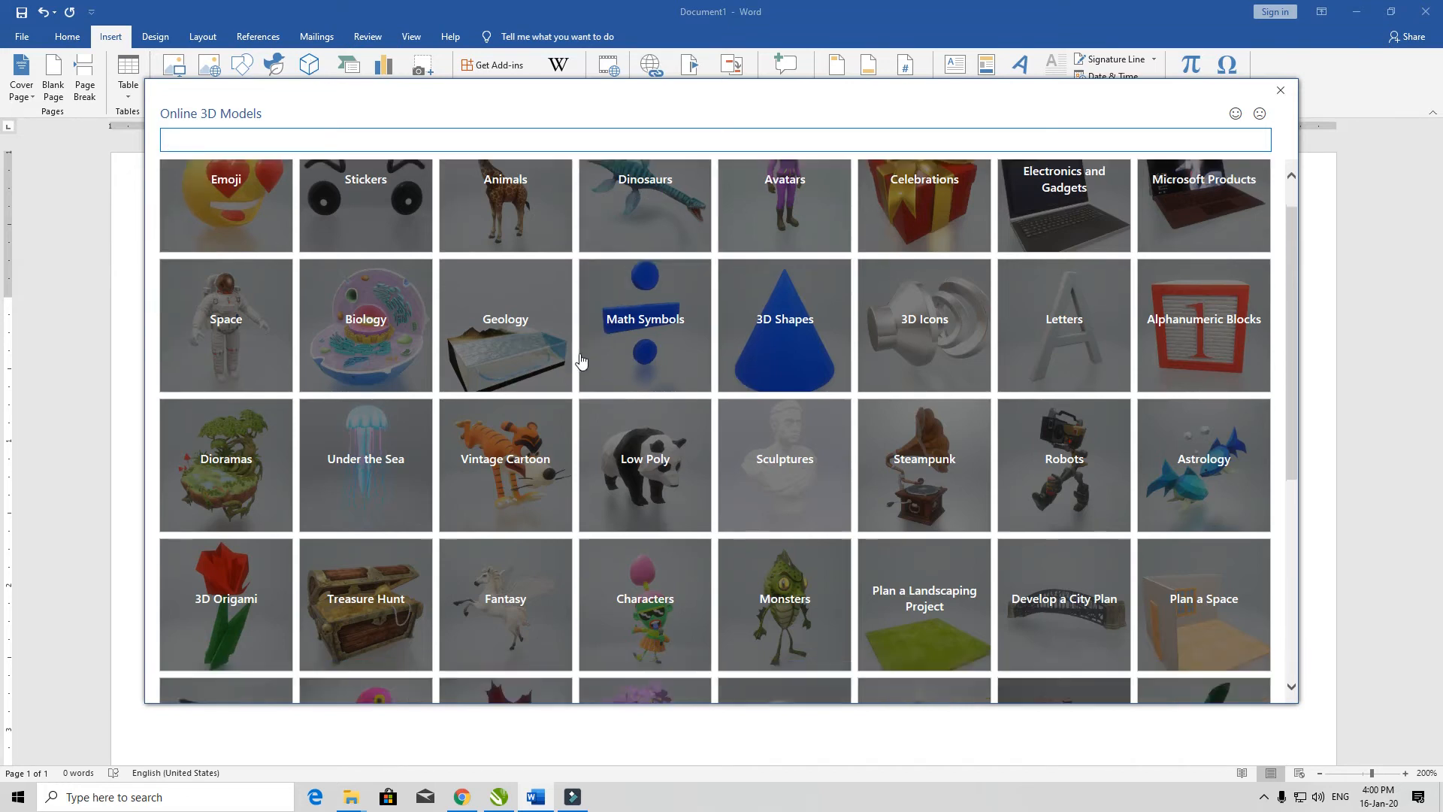
scroll(594, 413, up, 5)
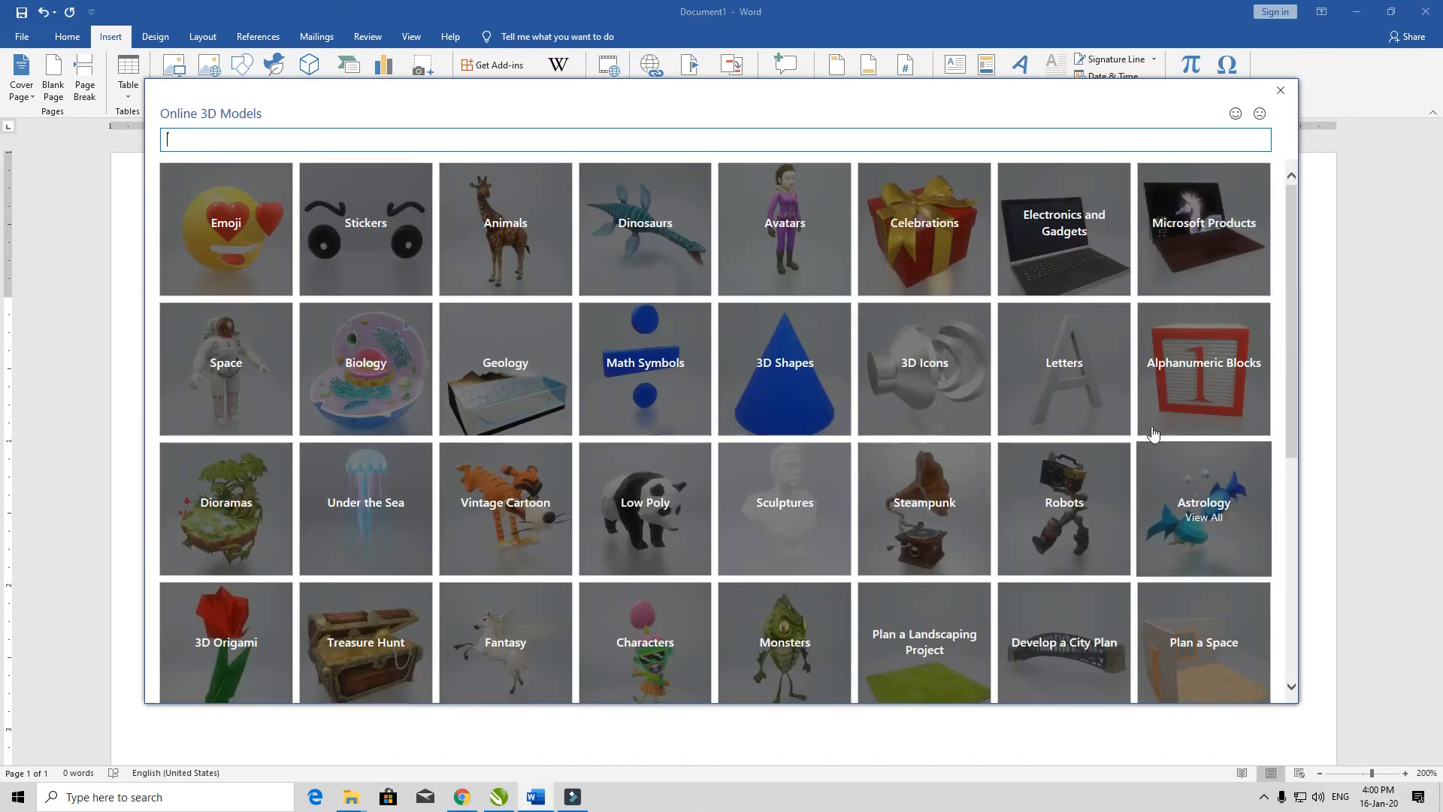
click(1063, 366)
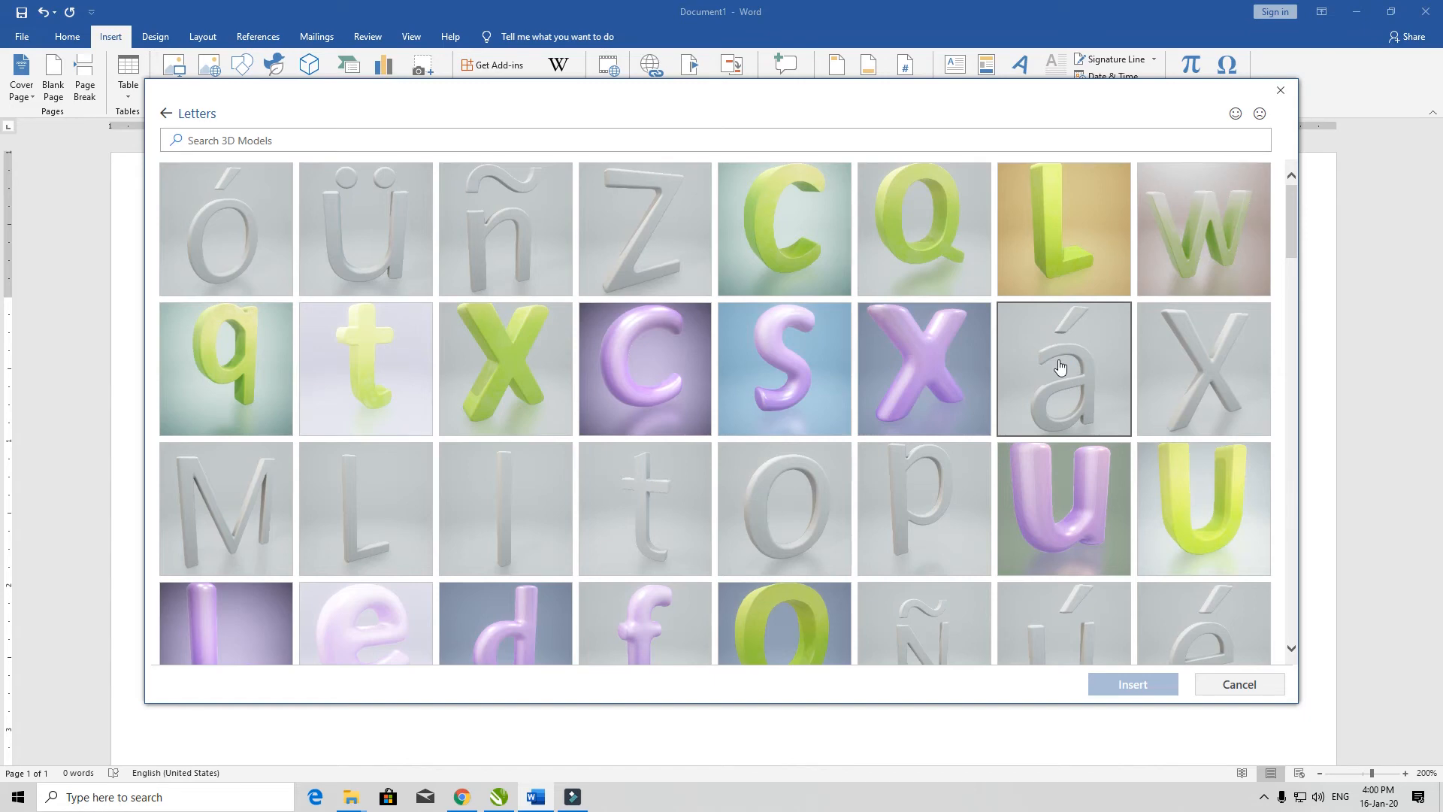
scroll(924, 421, down, 20)
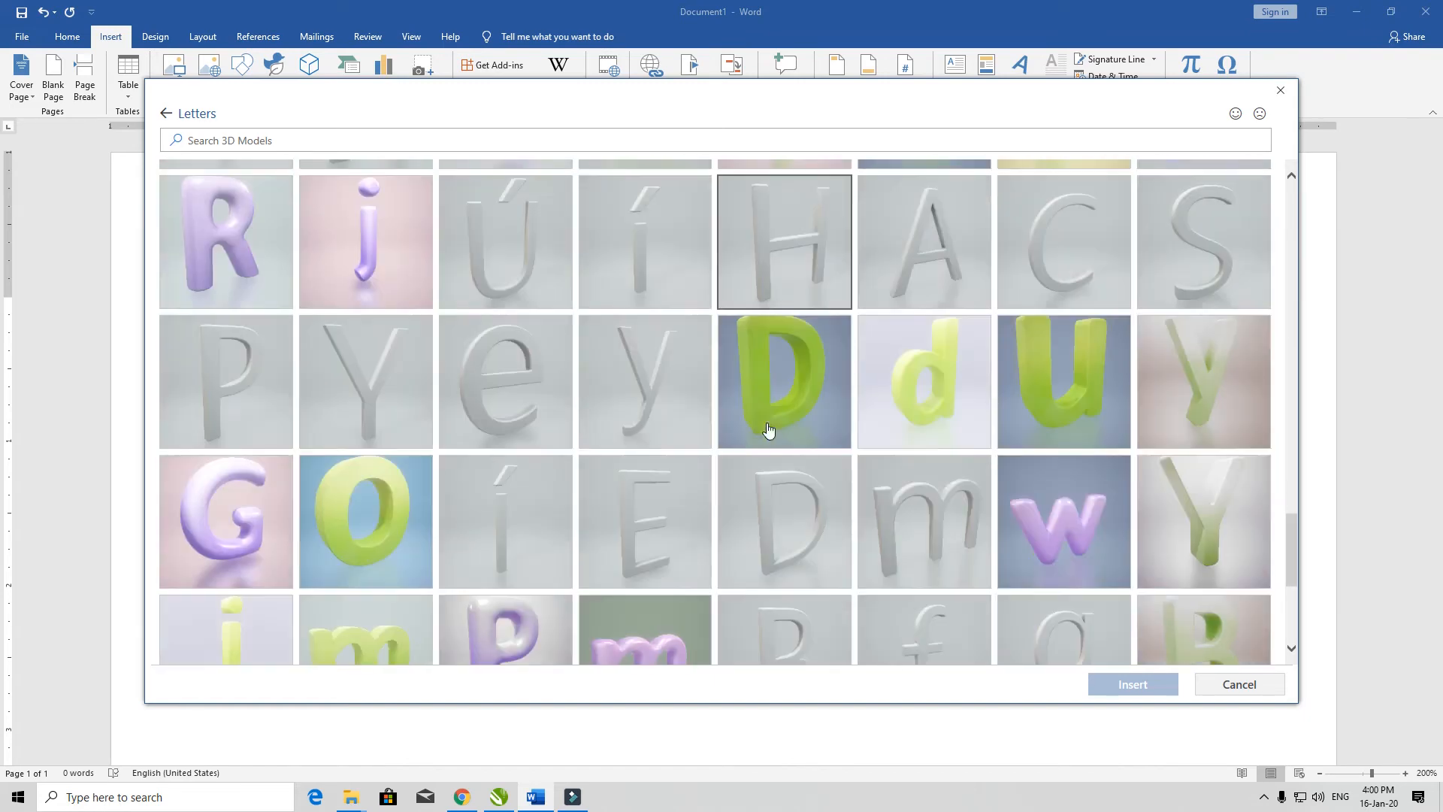
click(247, 234)
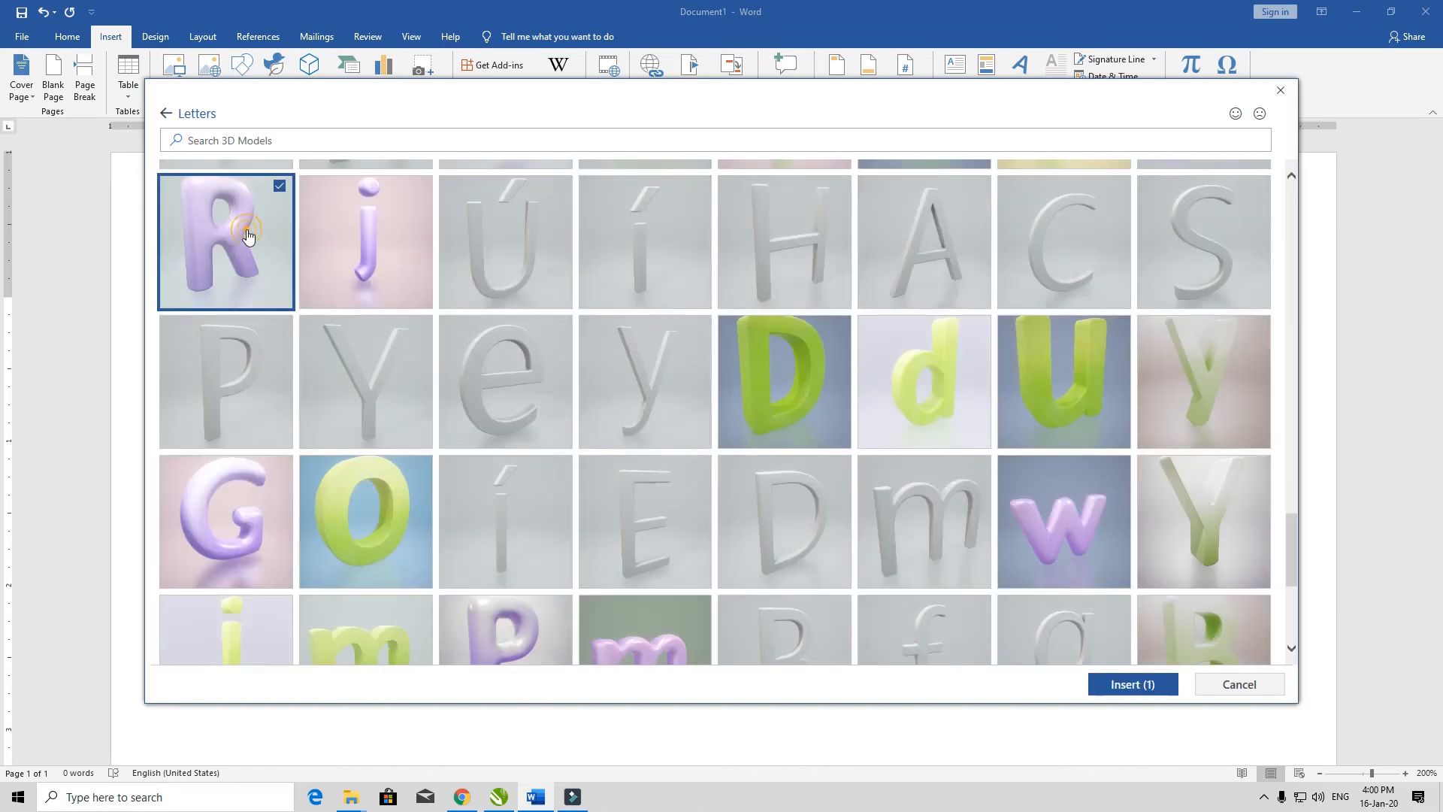
click(1124, 685)
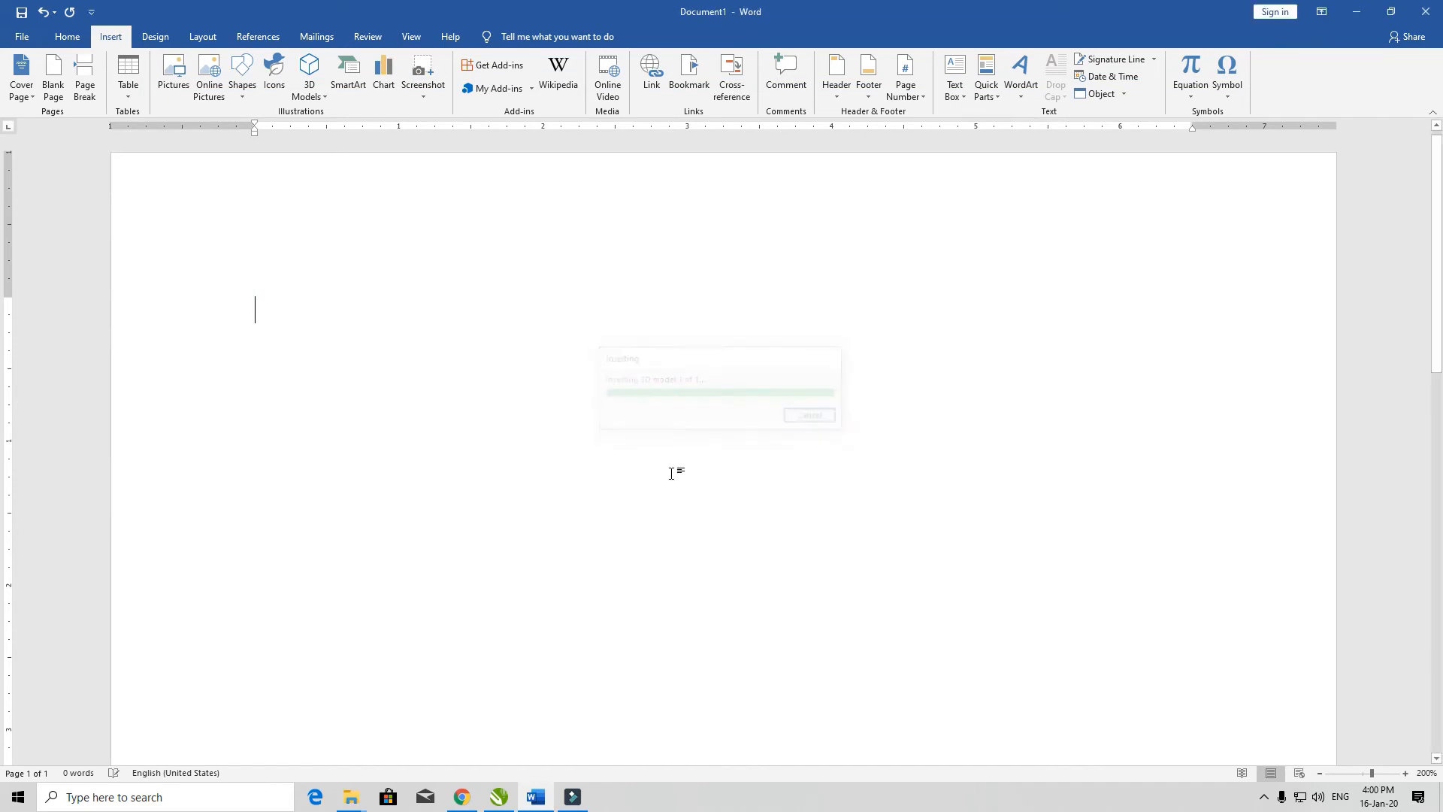
Step: Move the 3D letter R to the middle of the page and rotate it in 3D to a slightly turned front view
drag(421, 332, 791, 333)
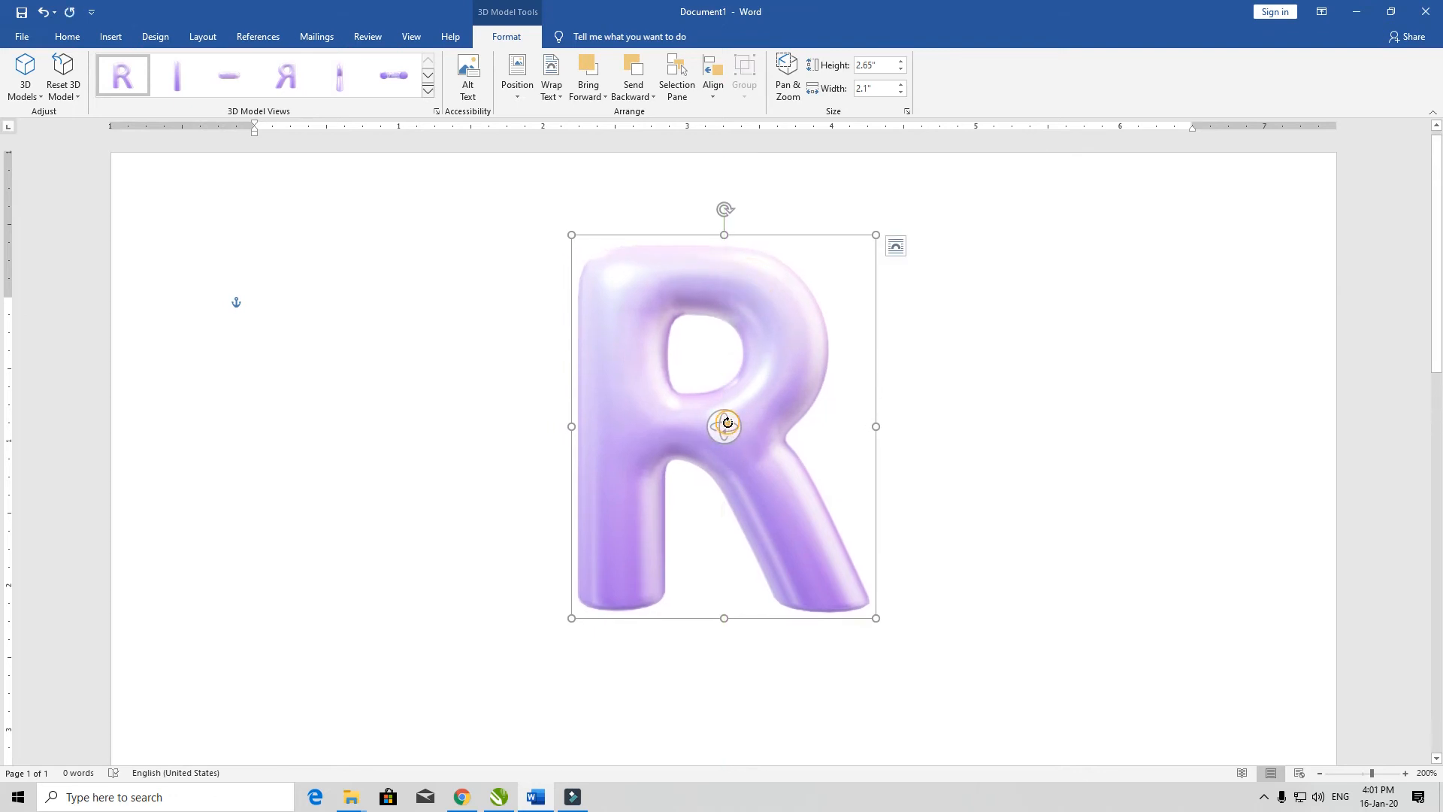
drag(727, 423, 406, 375)
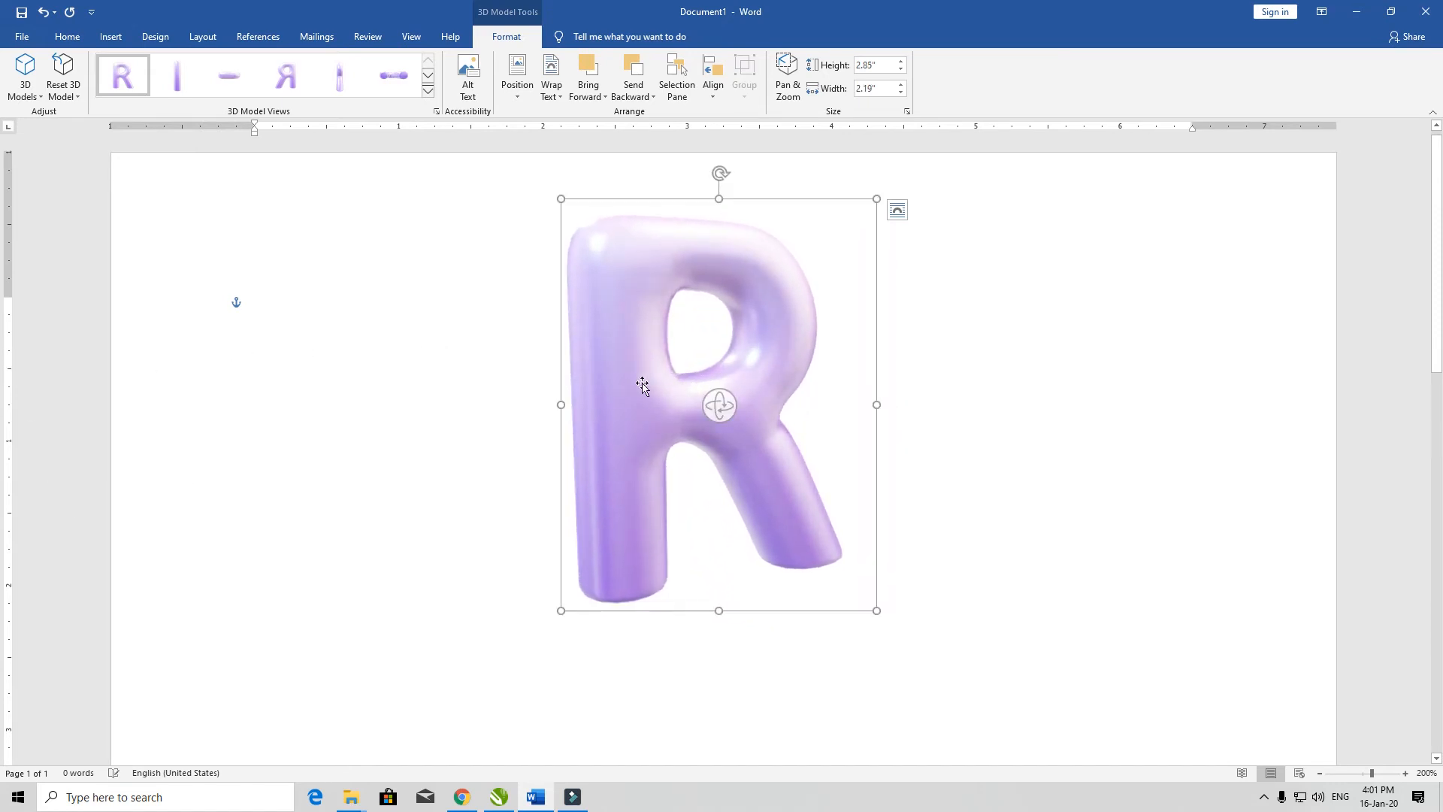
drag(744, 403, 613, 403)
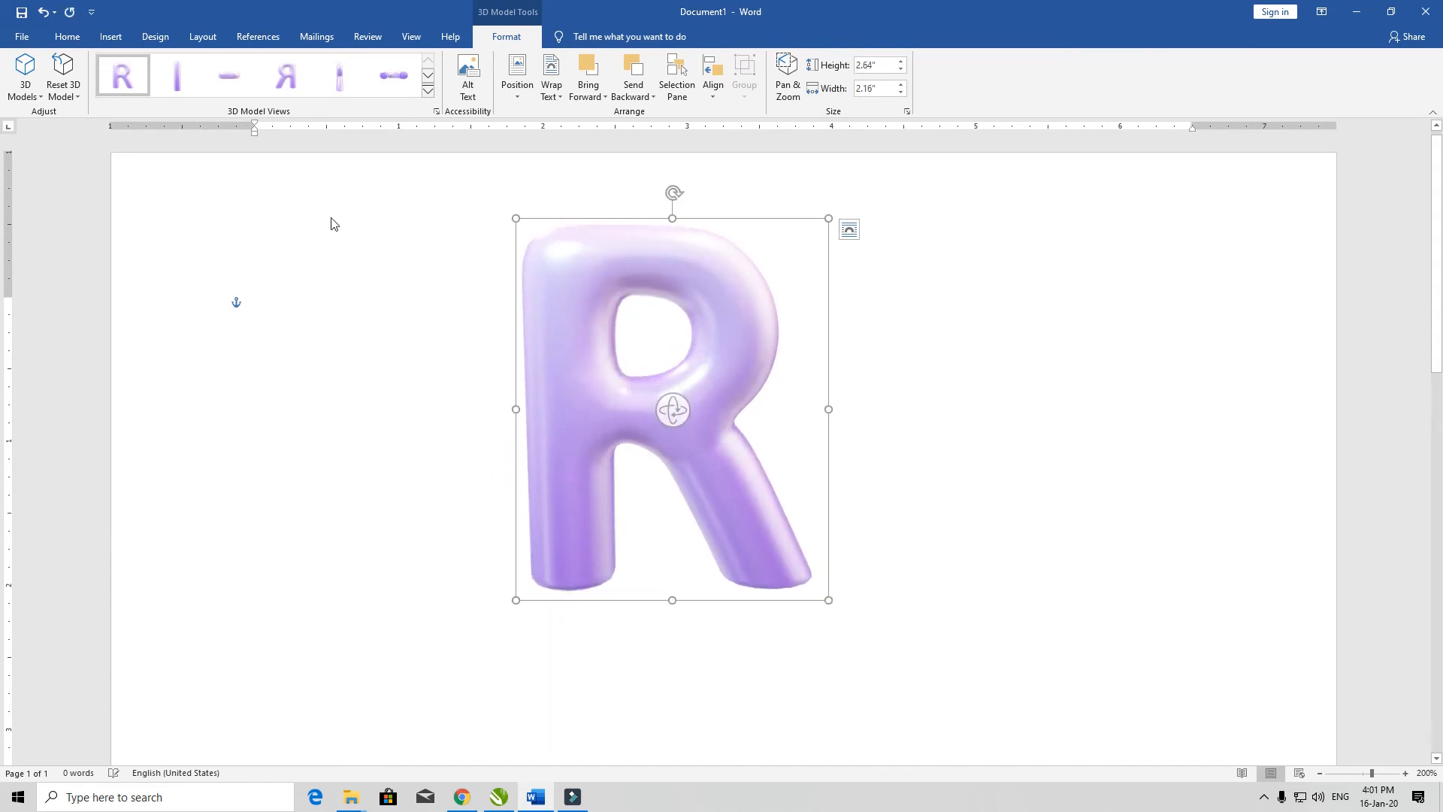
Step: Preview the preset 3D model views on the letter R without applying one, and remove the model from the page
click(428, 90)
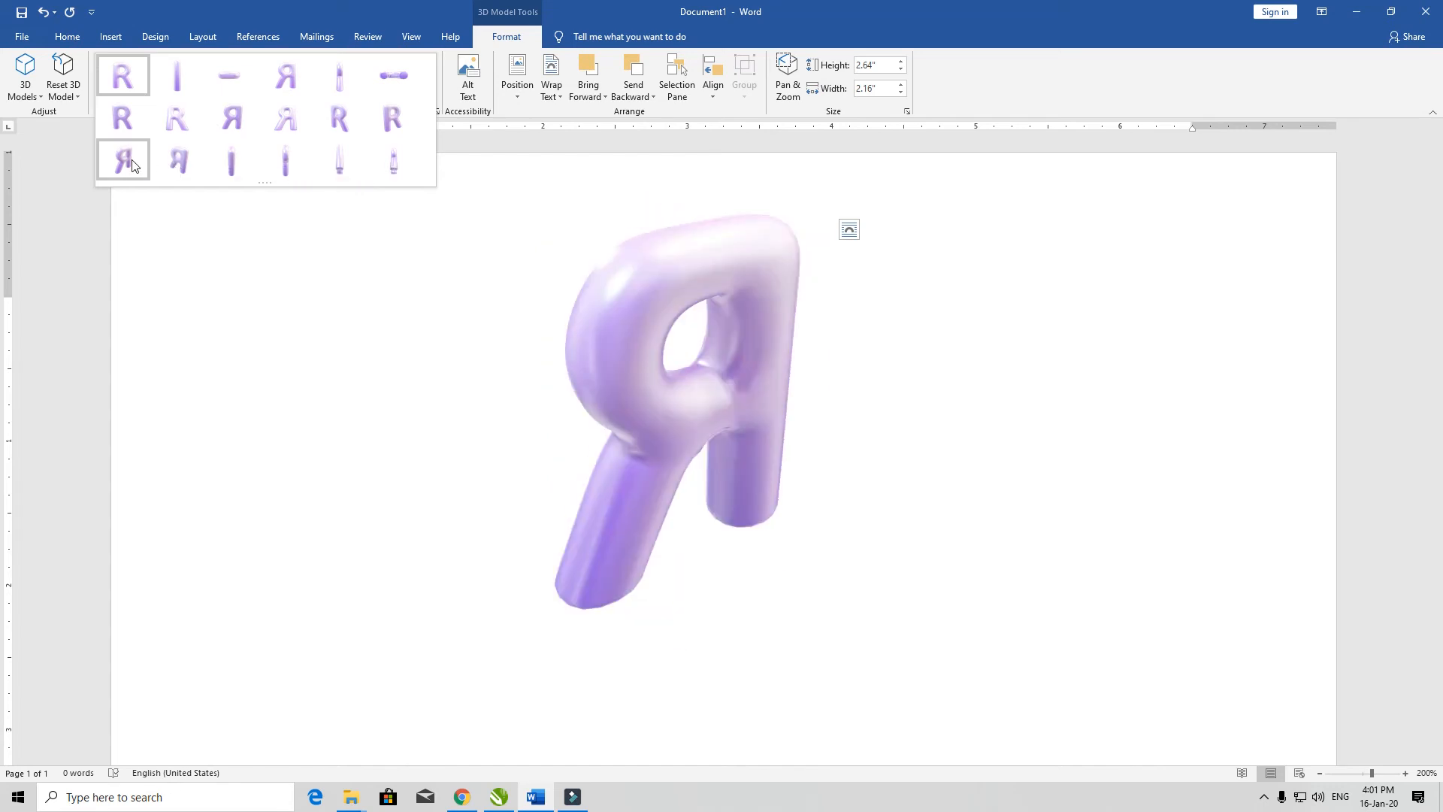
click(997, 449)
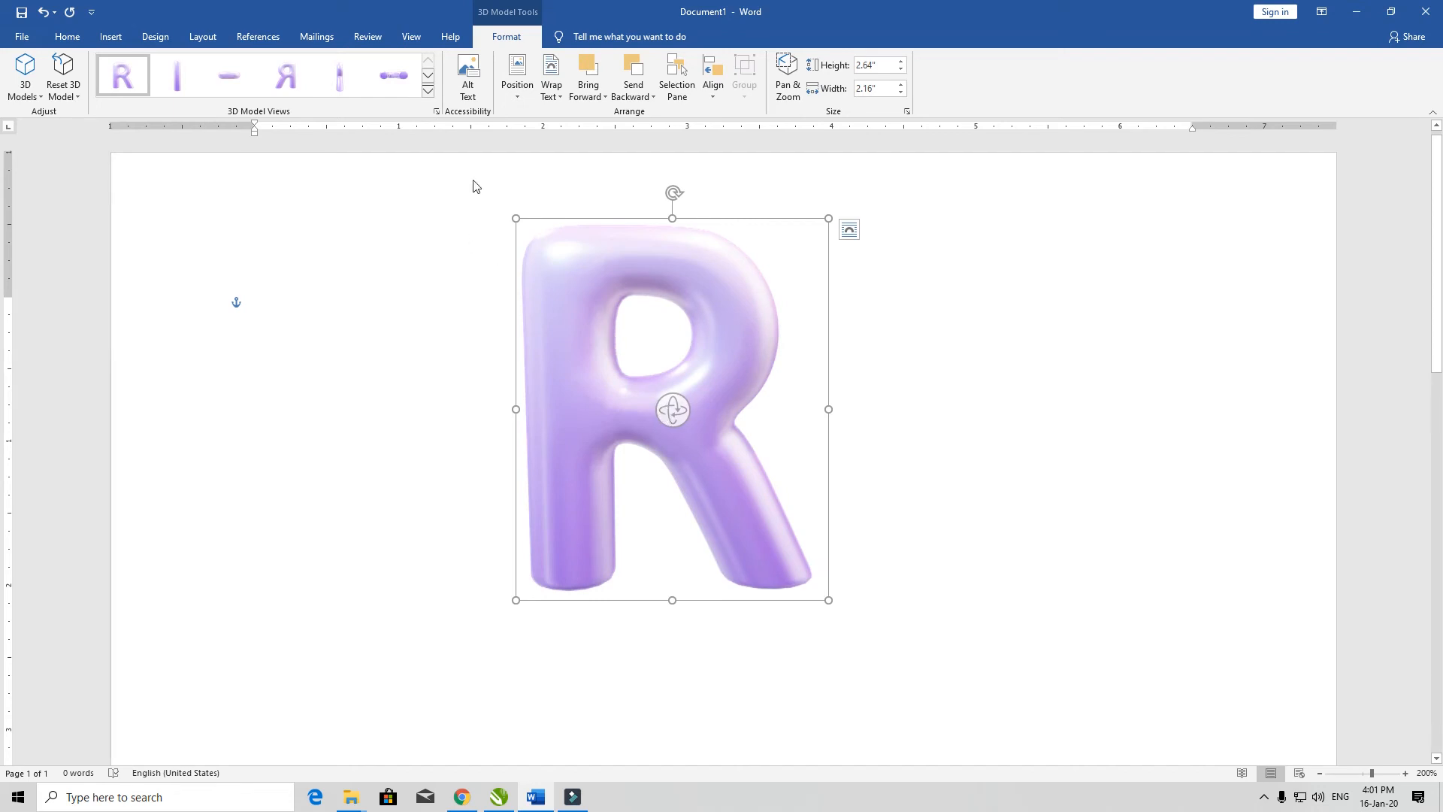
click(428, 90)
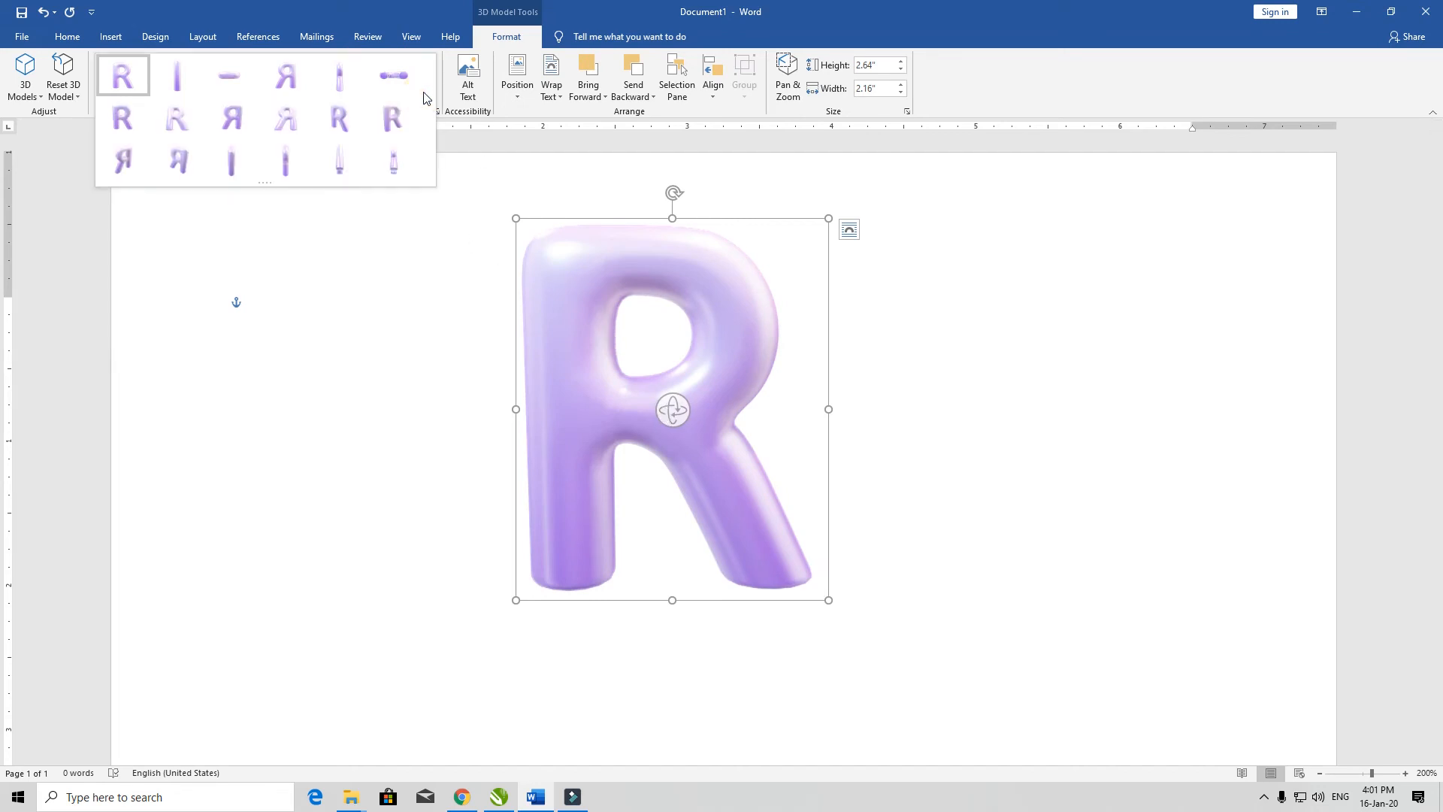
click(476, 355)
click(403, 279)
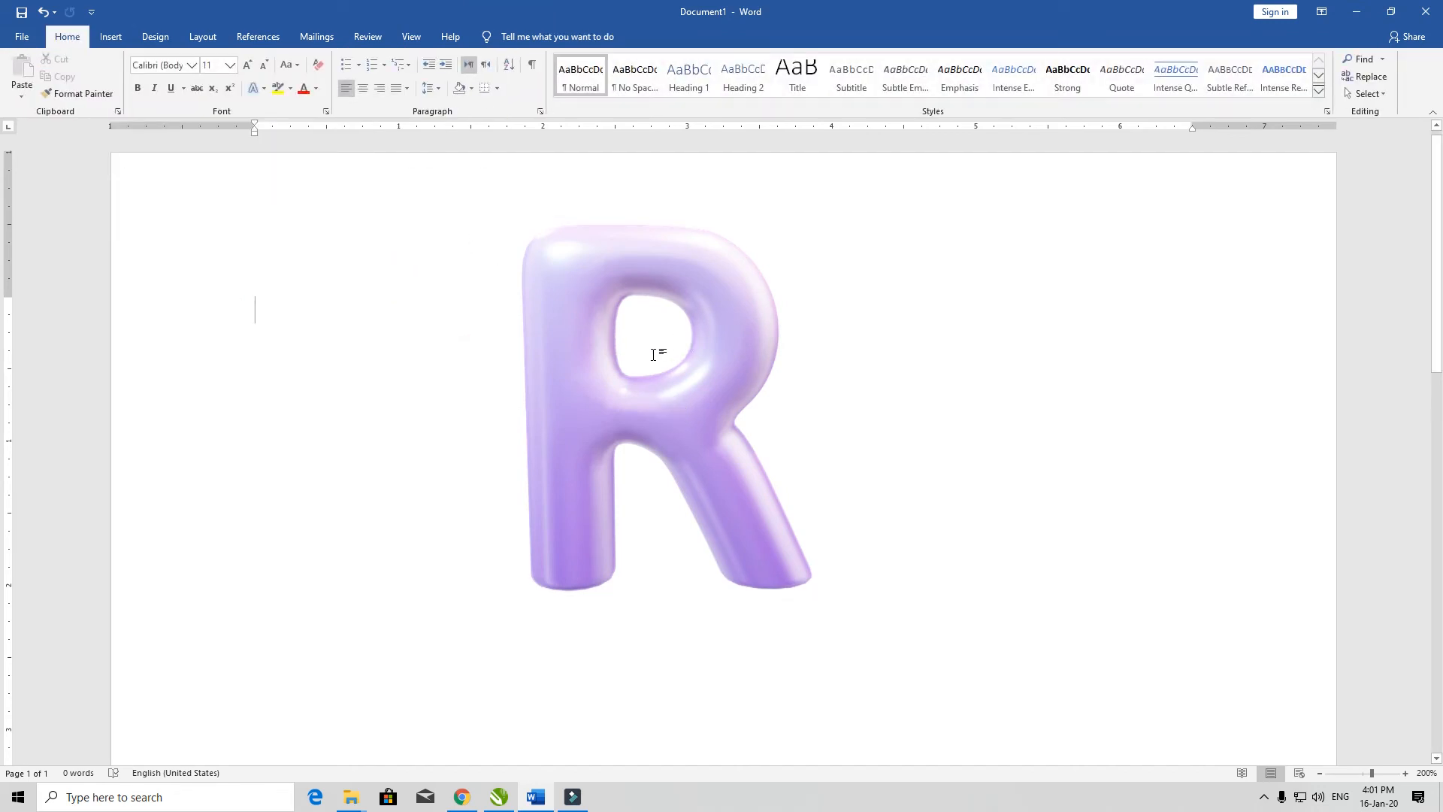
click(641, 417)
key(ctrl+z)
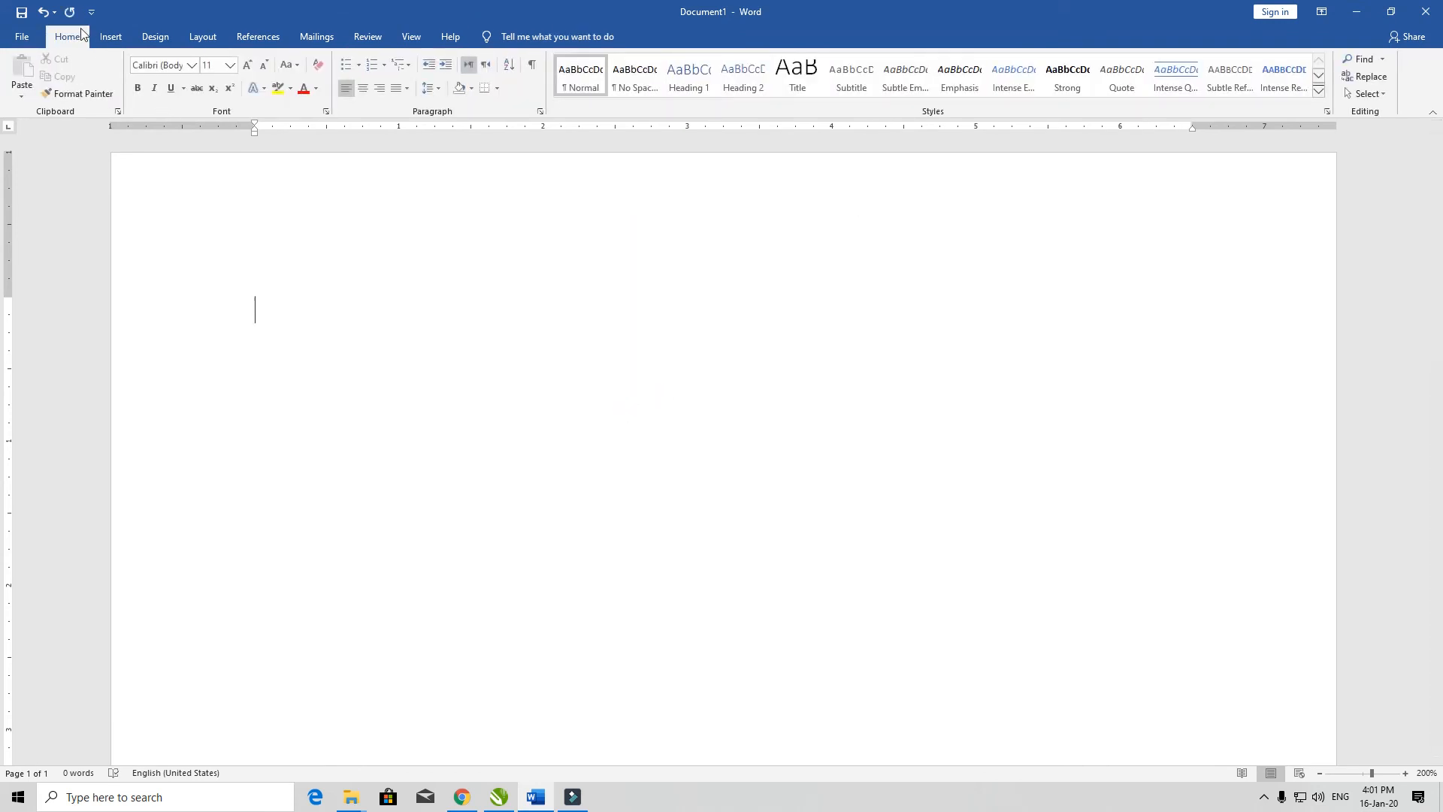
Step: Examine the Alternating Hexagons preview and the List, Process, Cycle, Matrix, Relationship, Pyramid and Picture categories in the SmartArt gallery
click(111, 37)
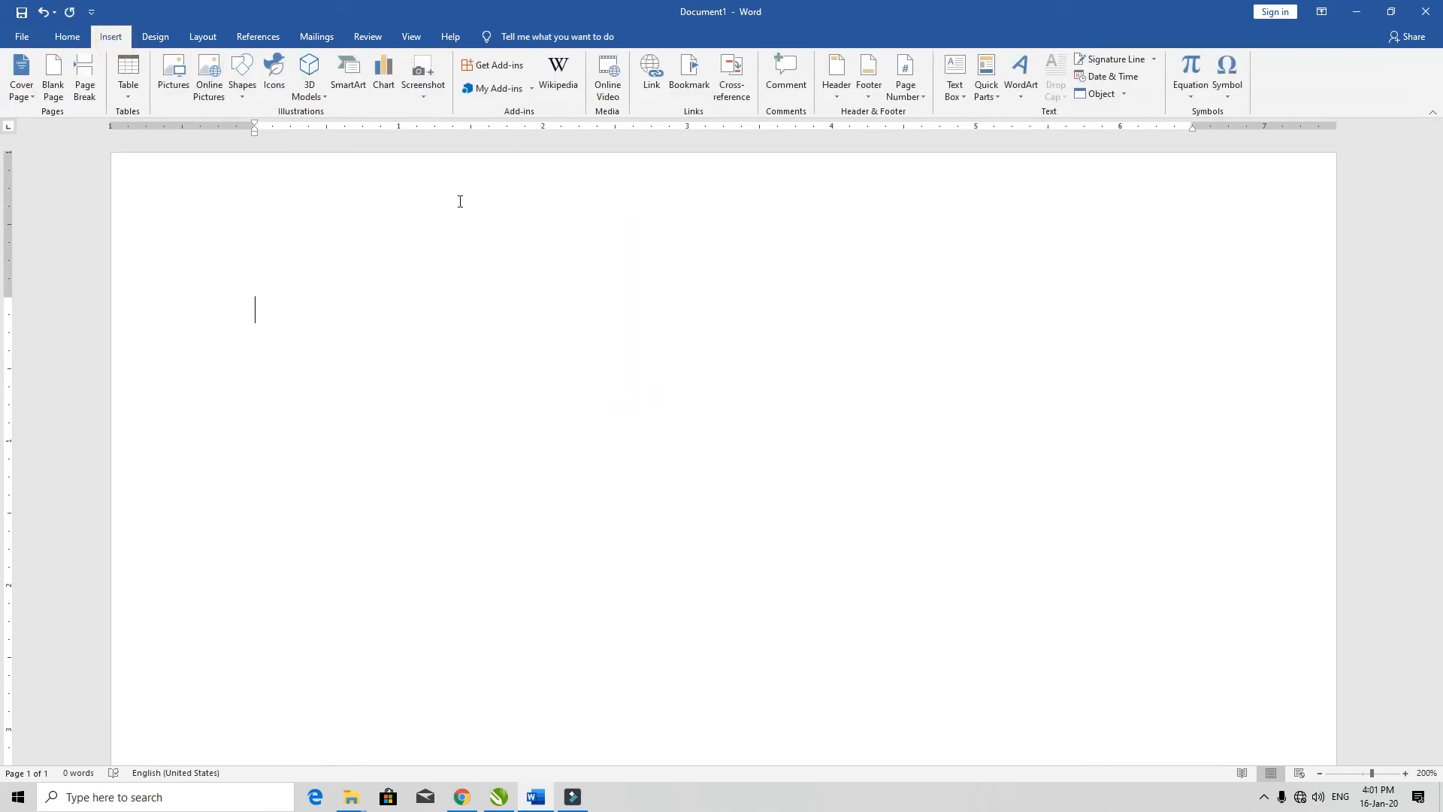
click(338, 96)
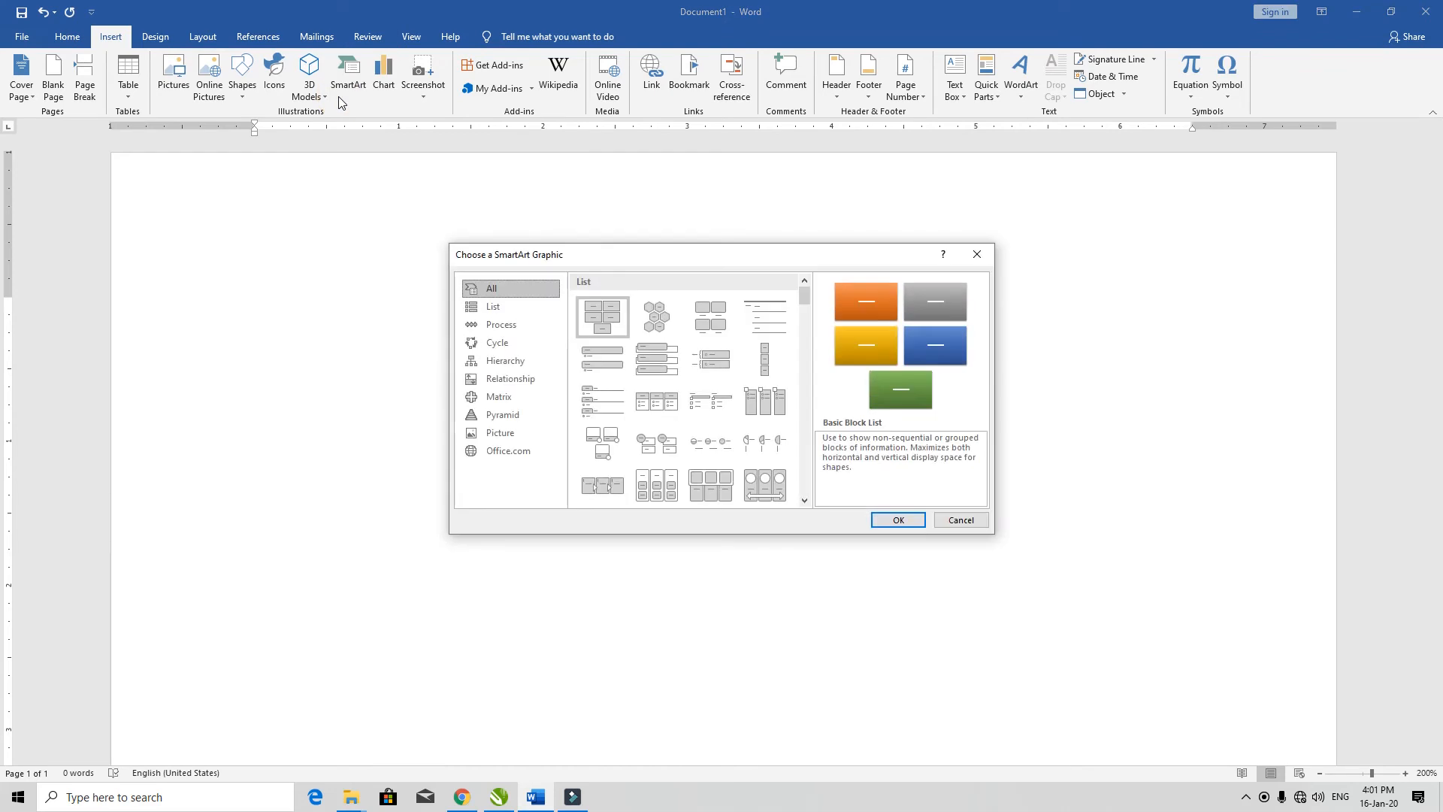
drag(673, 259, 429, 306)
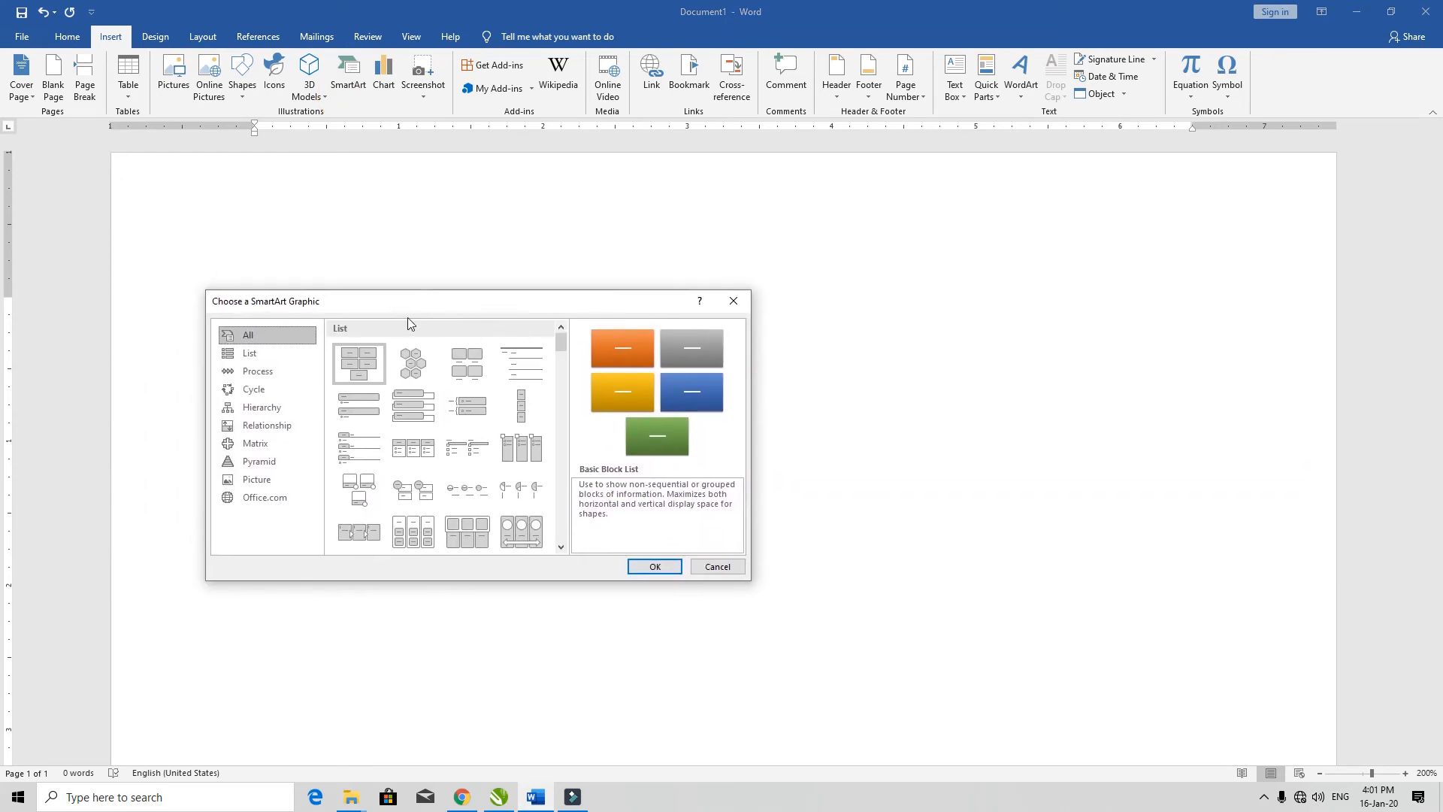
click(405, 373)
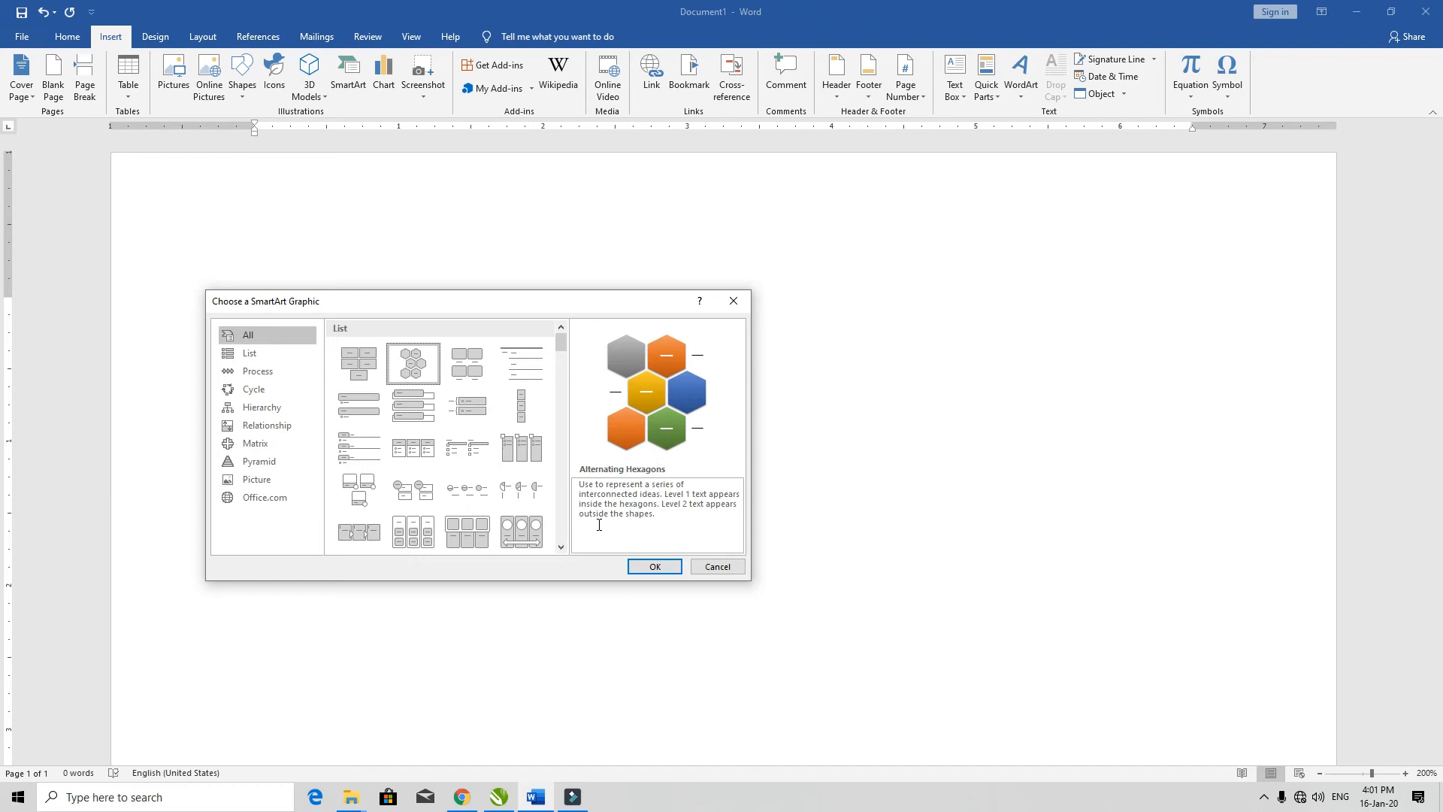
click(245, 355)
click(255, 372)
click(260, 389)
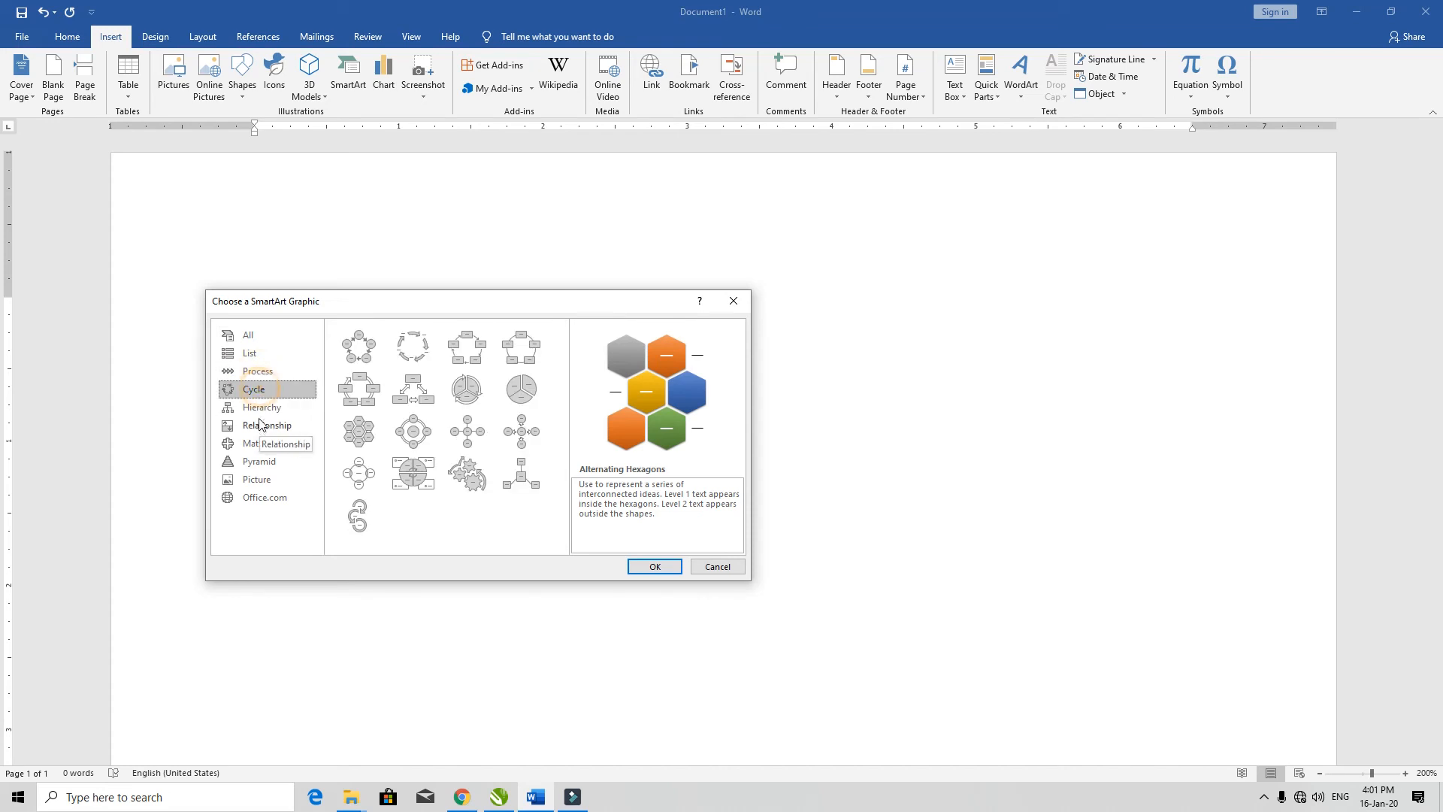
click(259, 425)
click(268, 442)
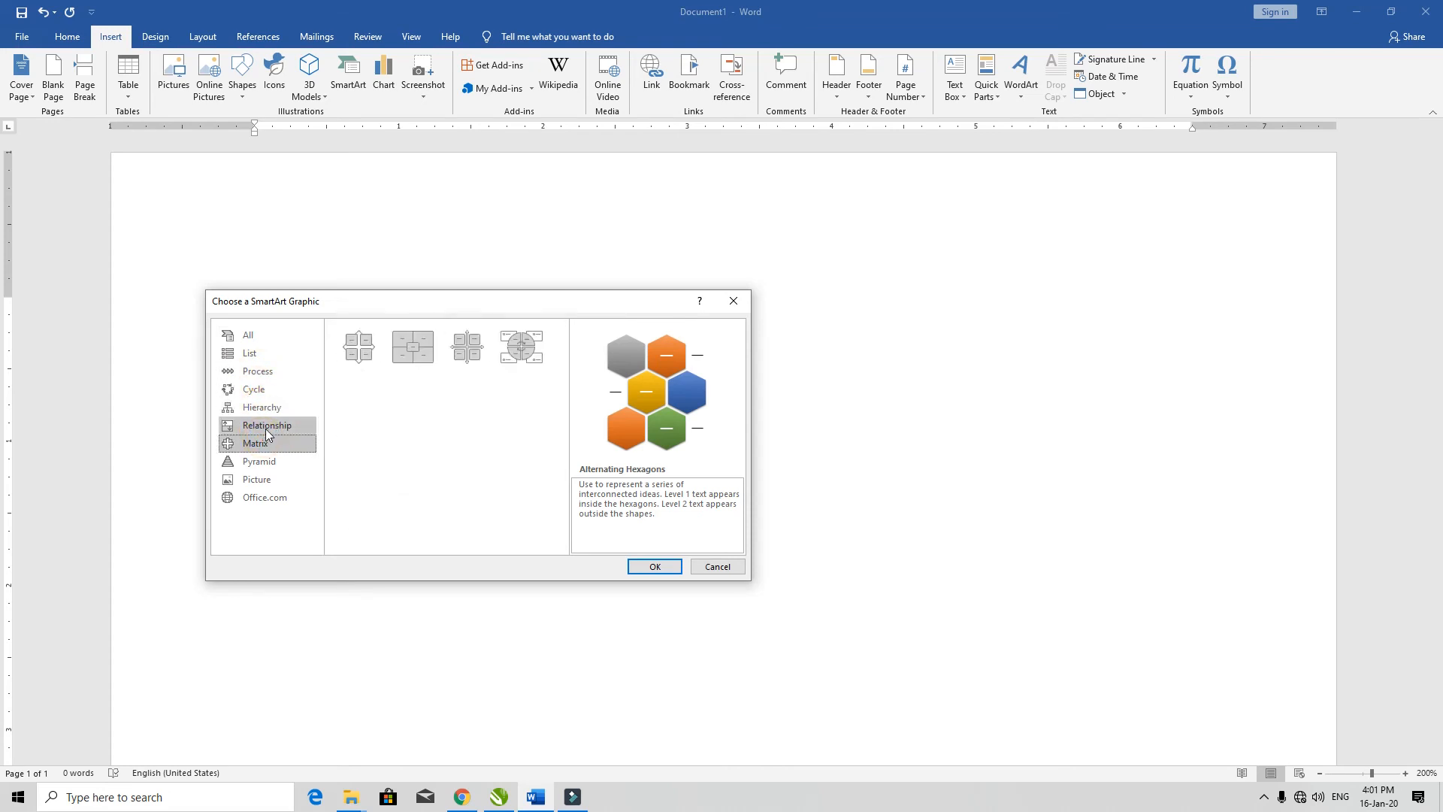
click(268, 428)
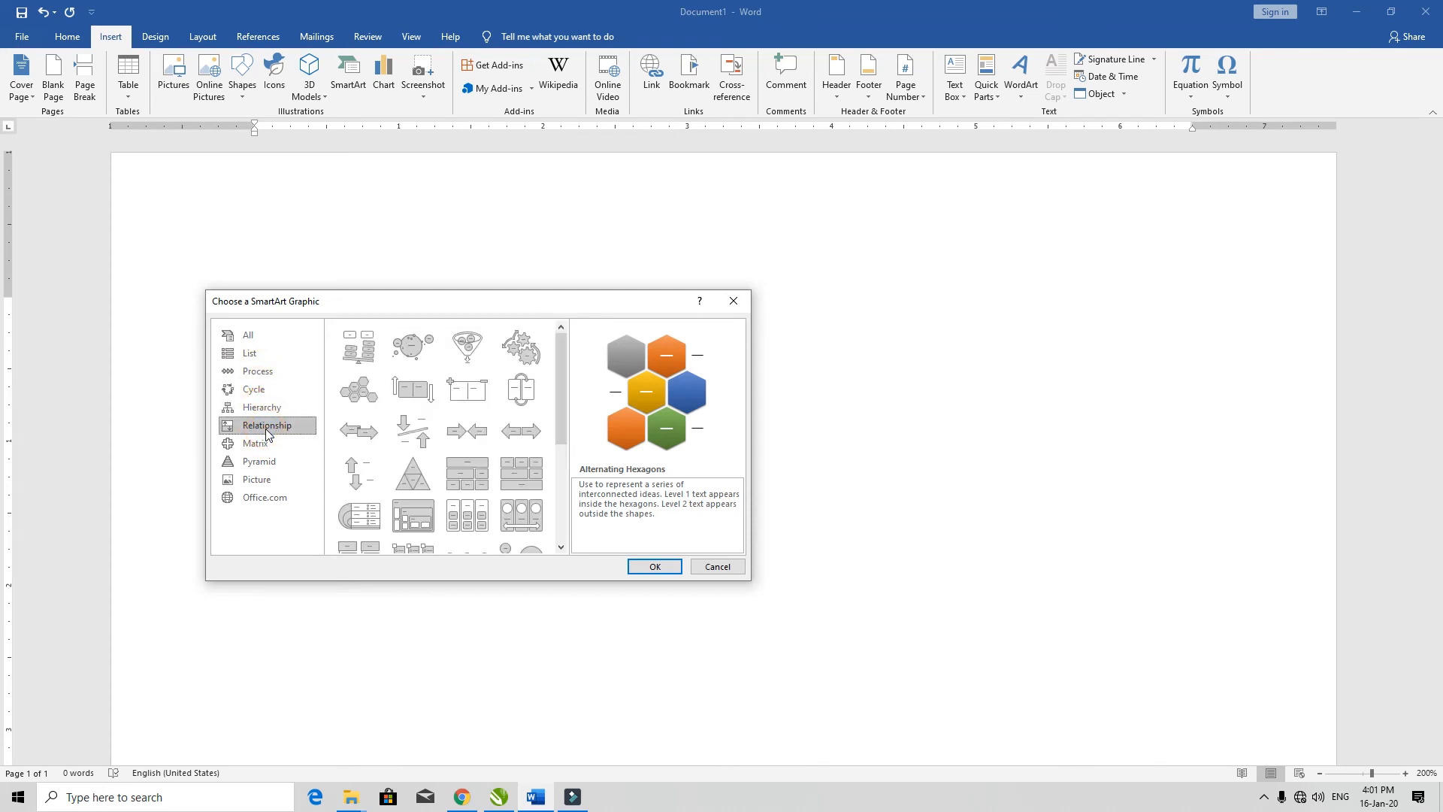
click(266, 442)
click(259, 460)
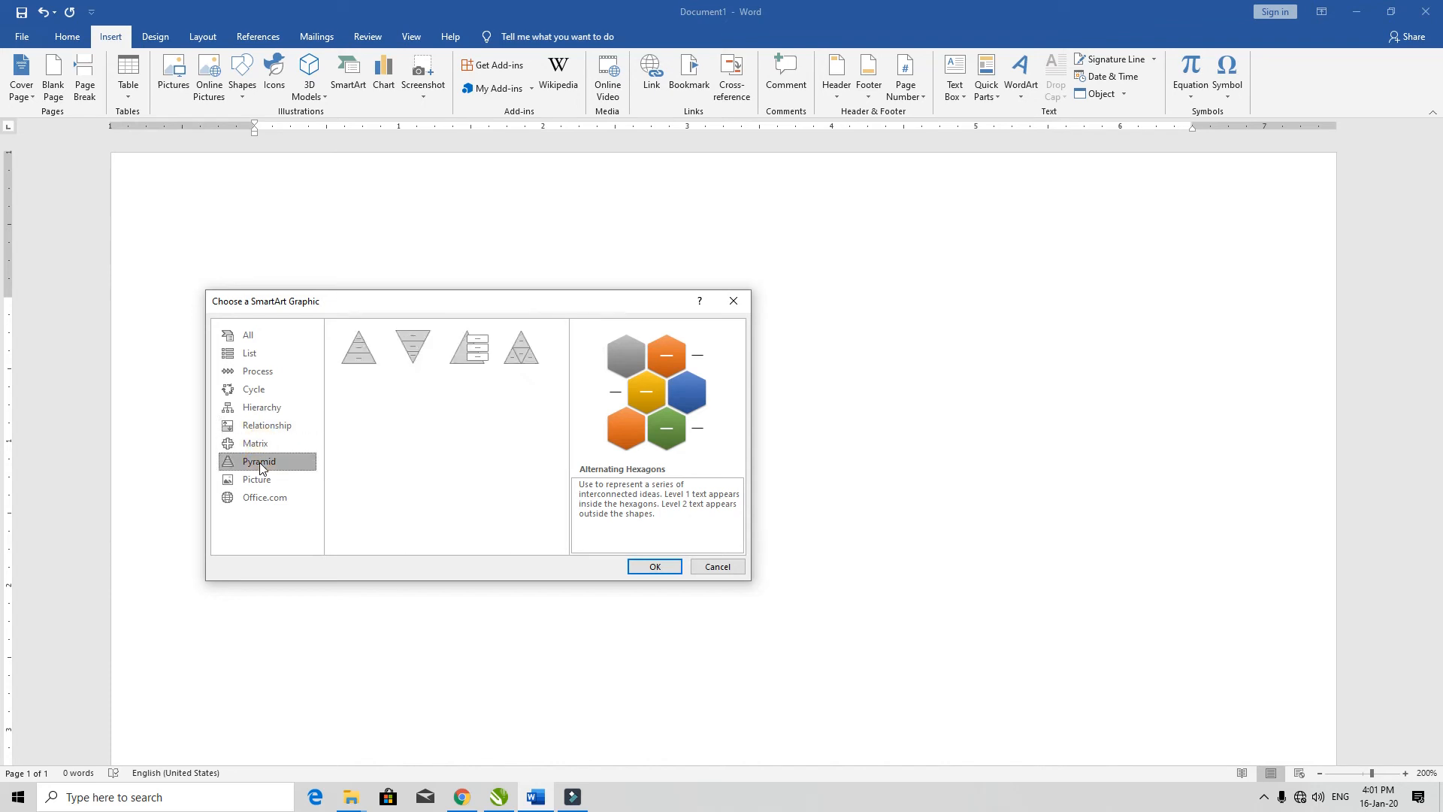
click(256, 479)
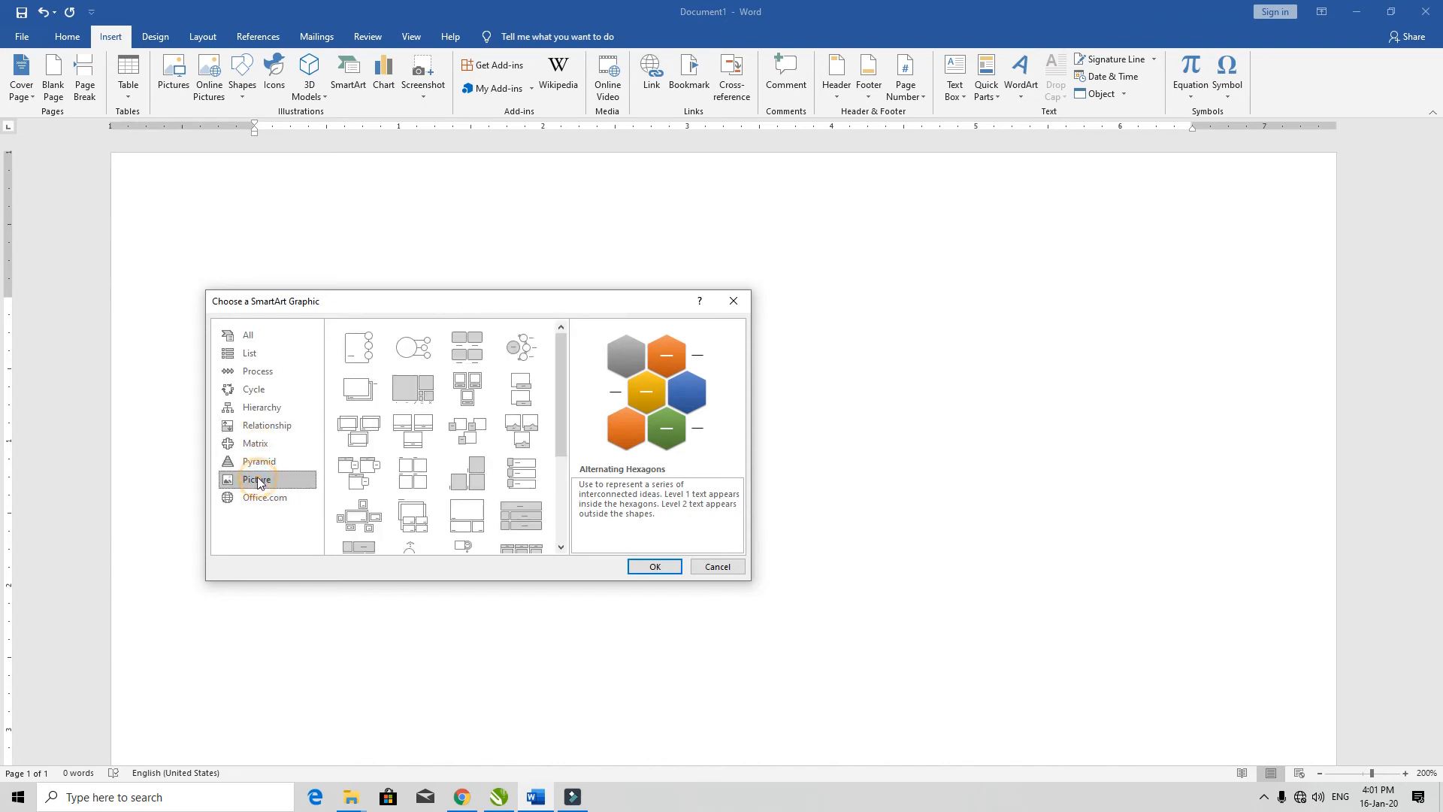
Step: Insert the Alternating Hexagons SmartArt graphic from the List category
click(245, 335)
click(249, 355)
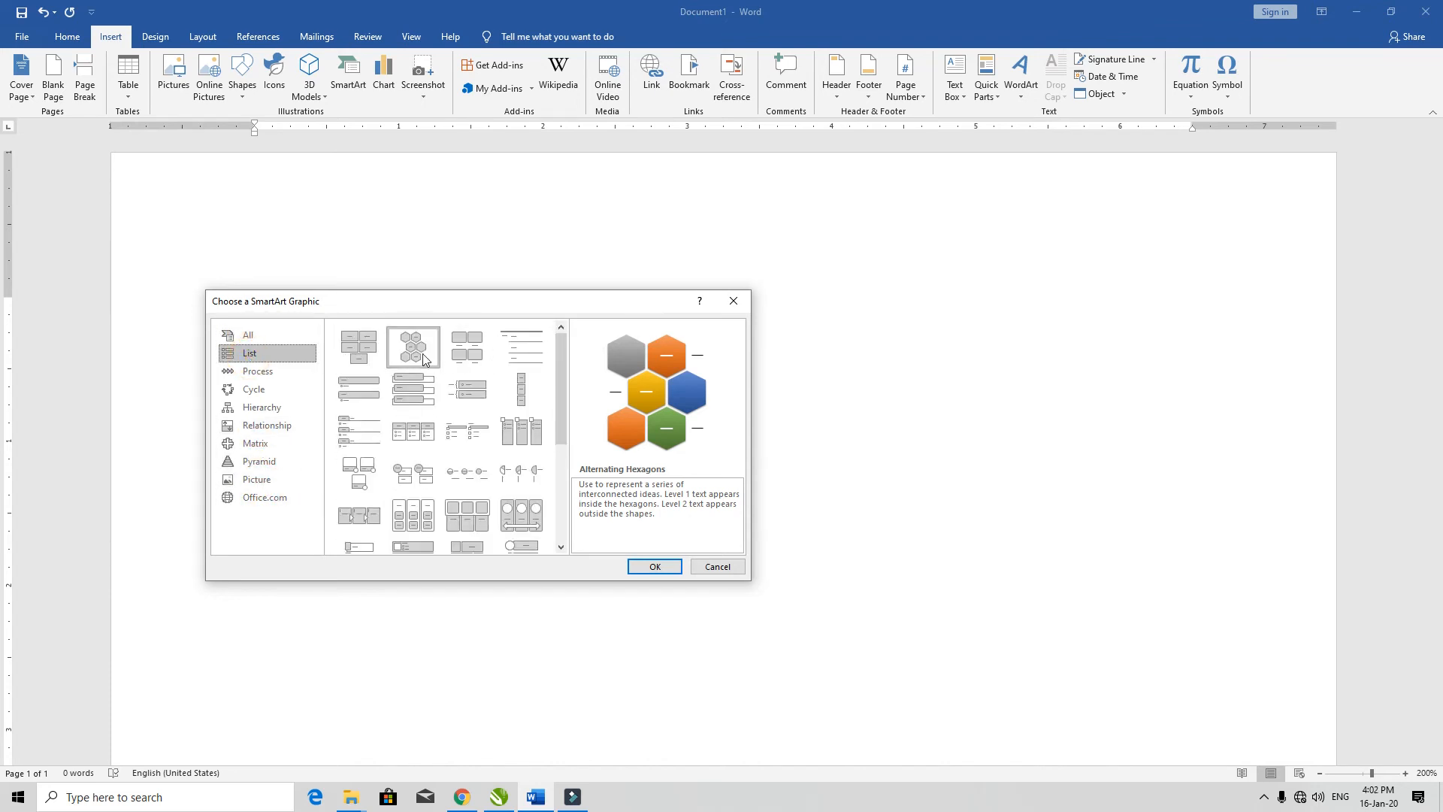
click(648, 567)
Step: Enter a name in the topmost text hexagon and move it to the graphic's right edge, with the empty middle-row hexagon beside it
click(765, 420)
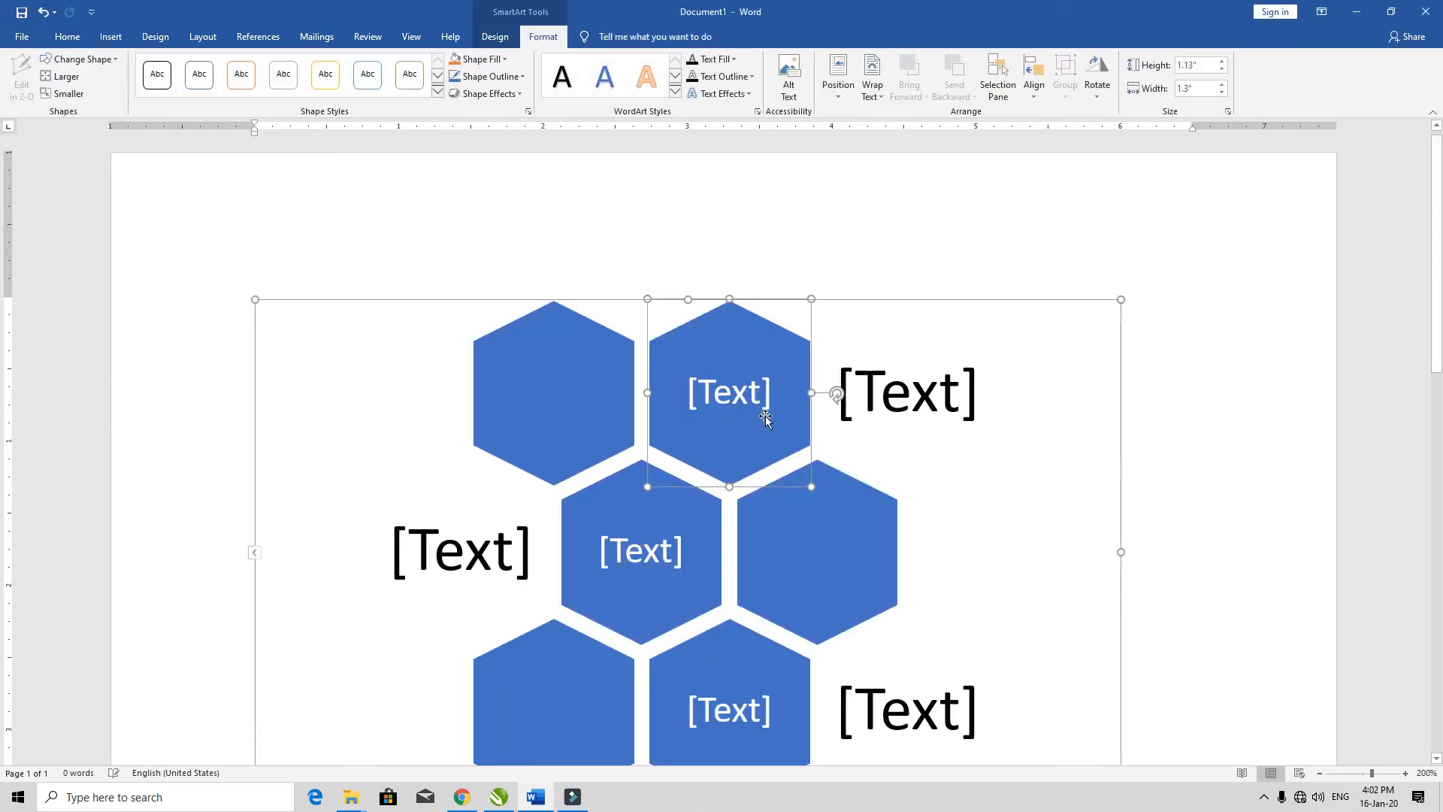
click(743, 393)
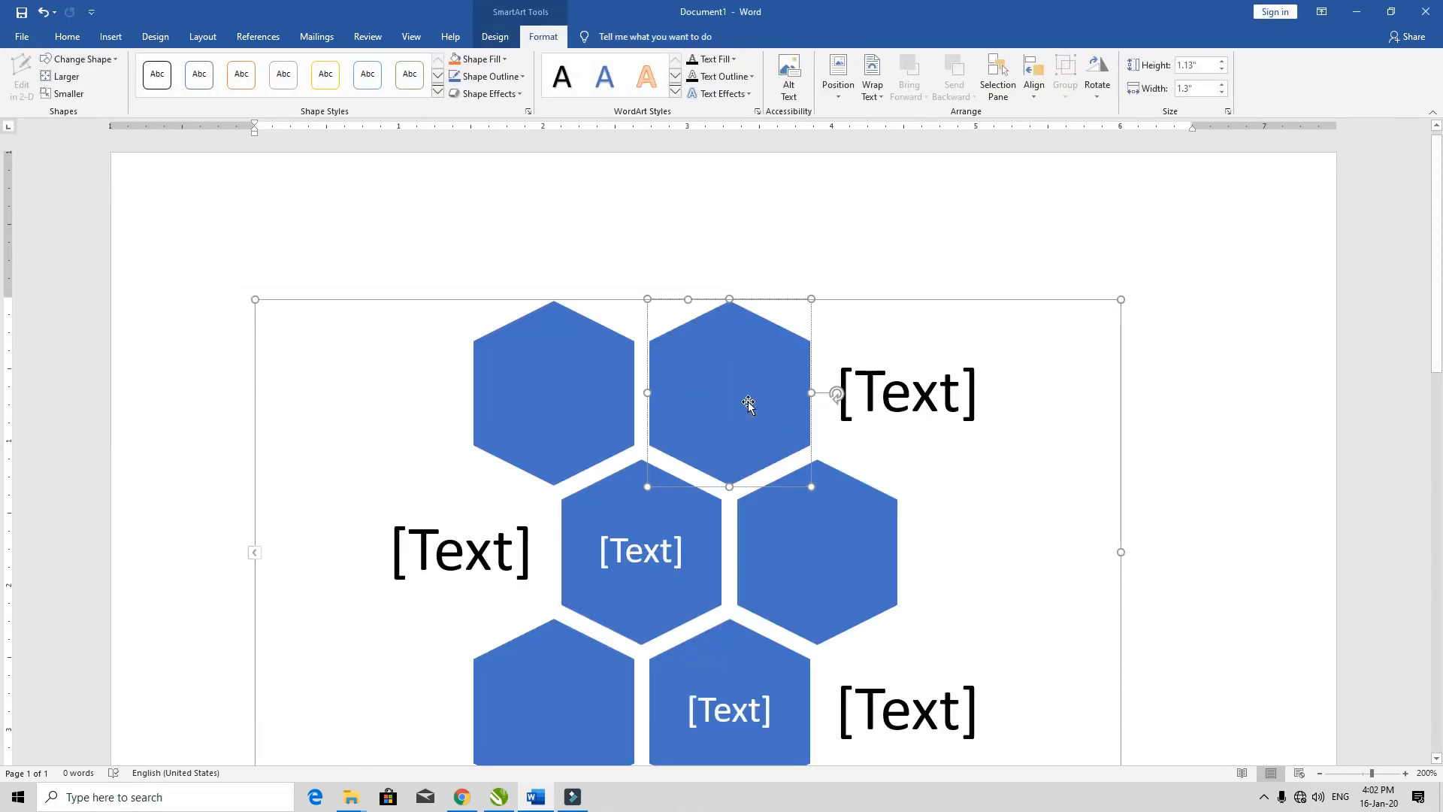
text(Rajhee)
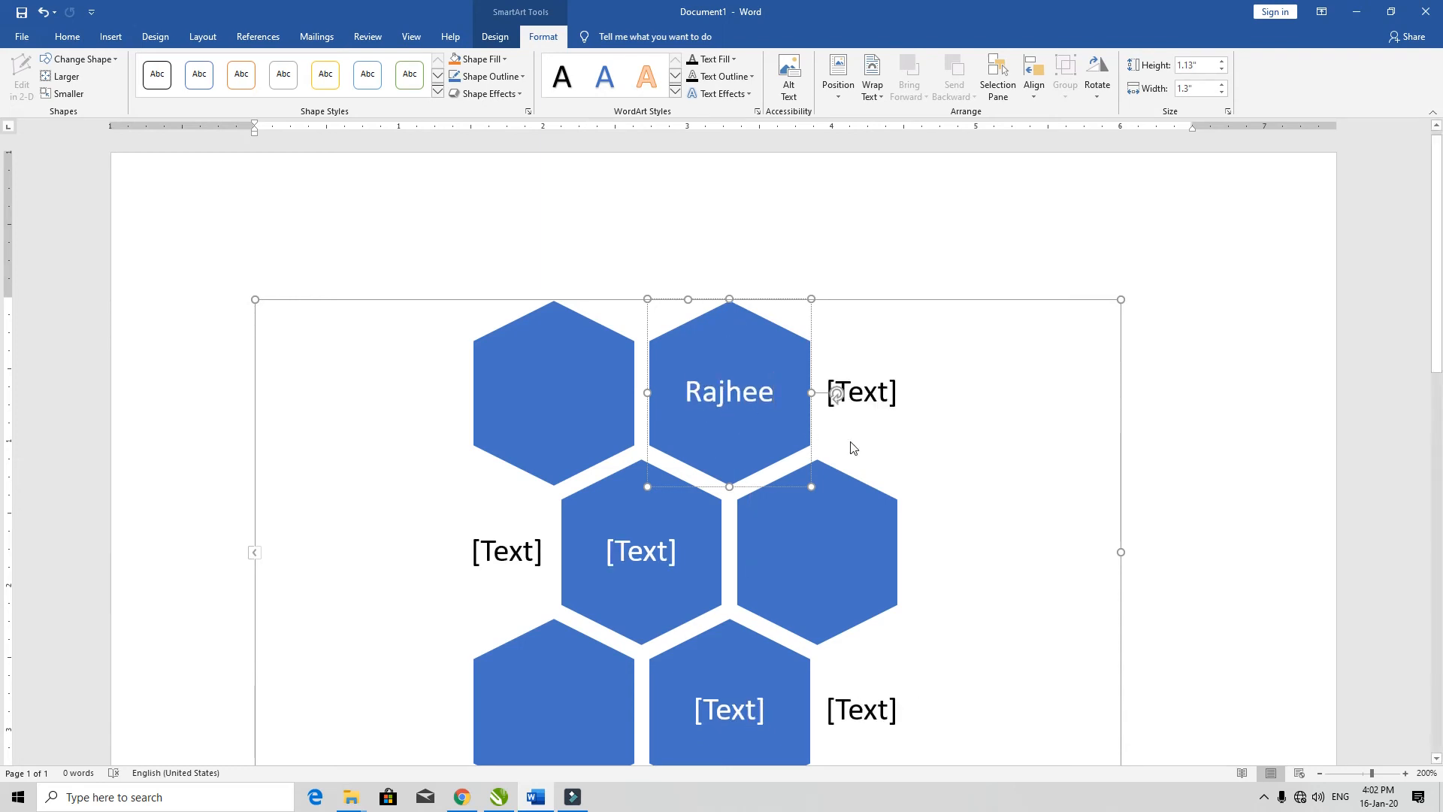
drag(778, 359, 1087, 360)
drag(857, 571, 908, 464)
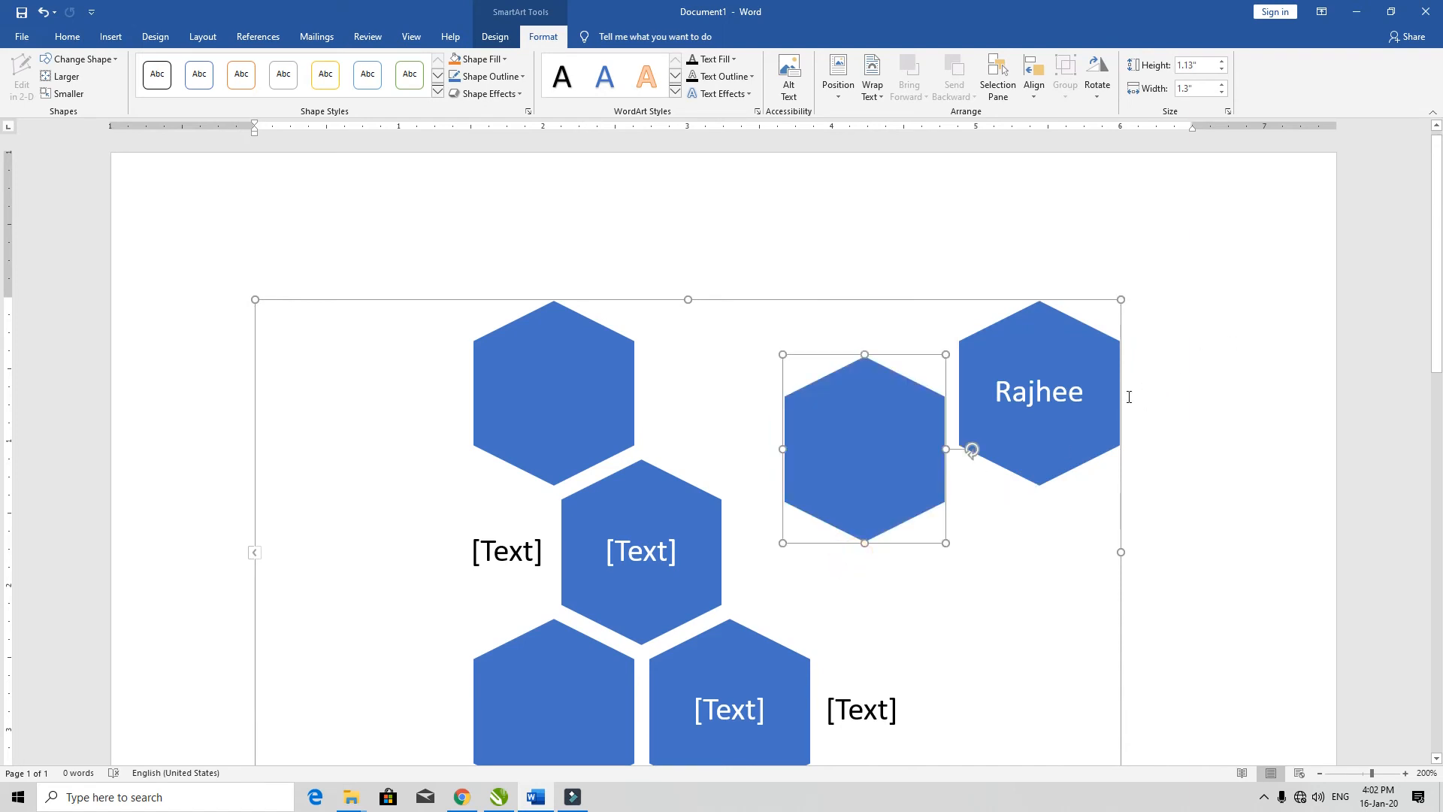
Step: Delete the whole hexagon SmartArt graphic from the page
click(628, 411)
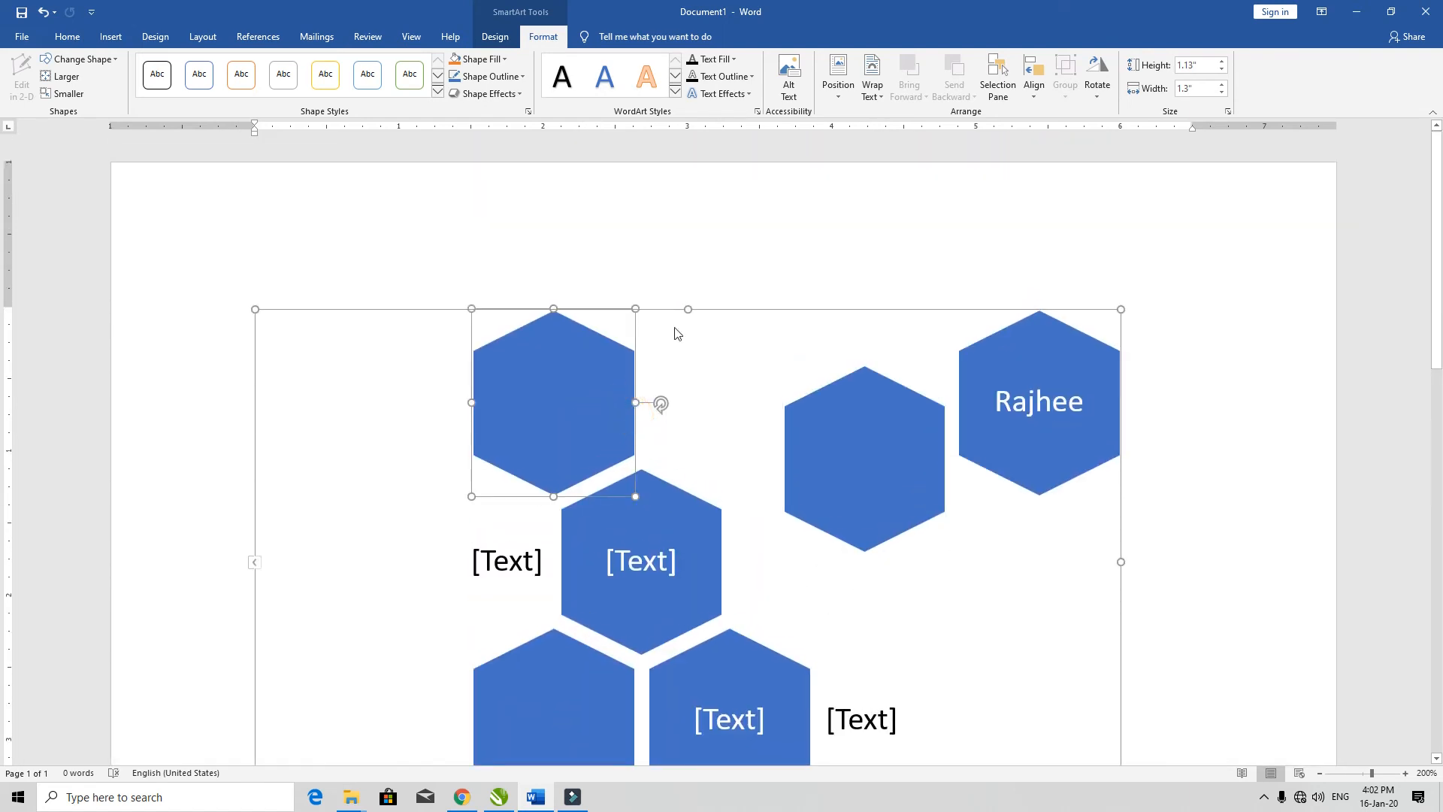
drag(796, 232, 843, 301)
click(547, 268)
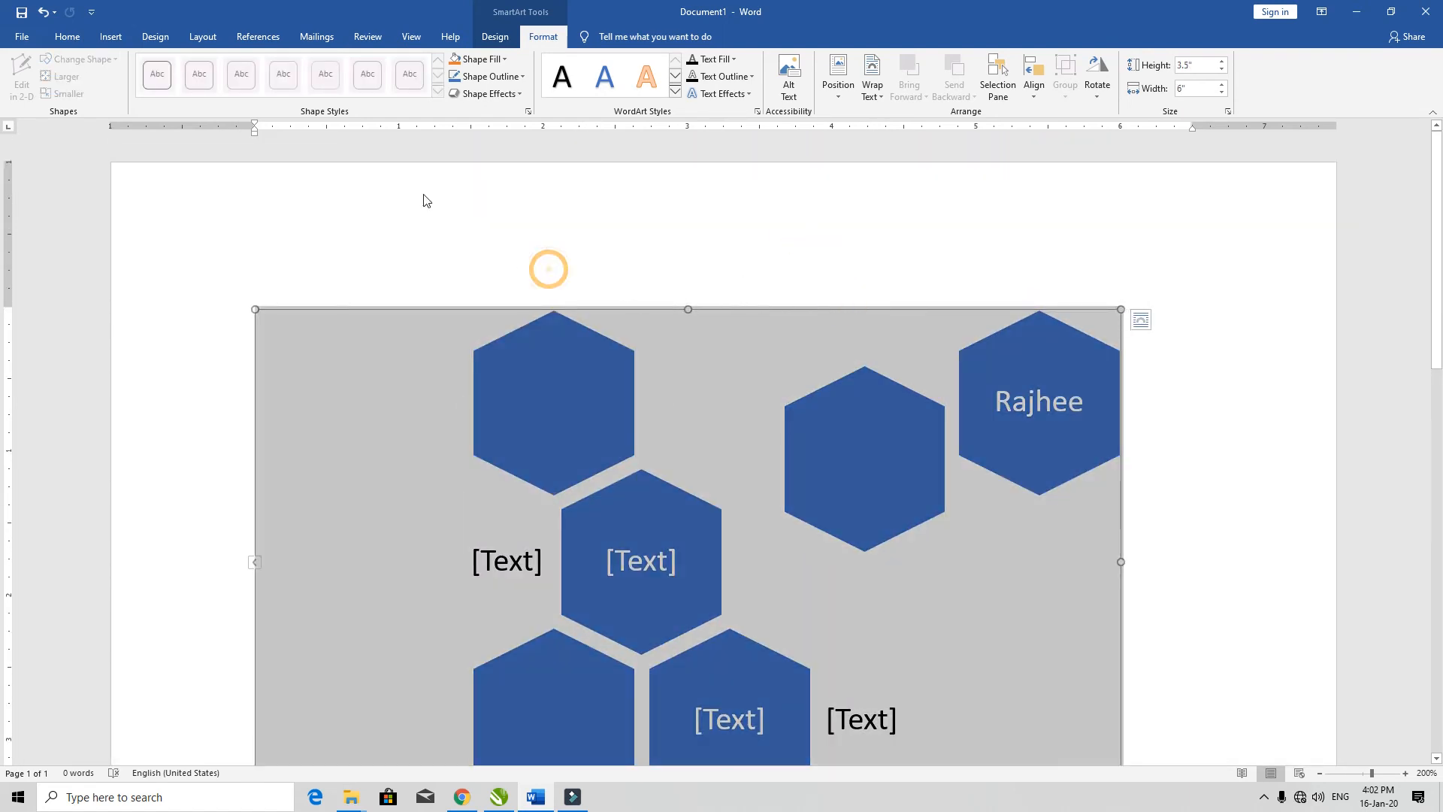
click(463, 309)
key(Delete)
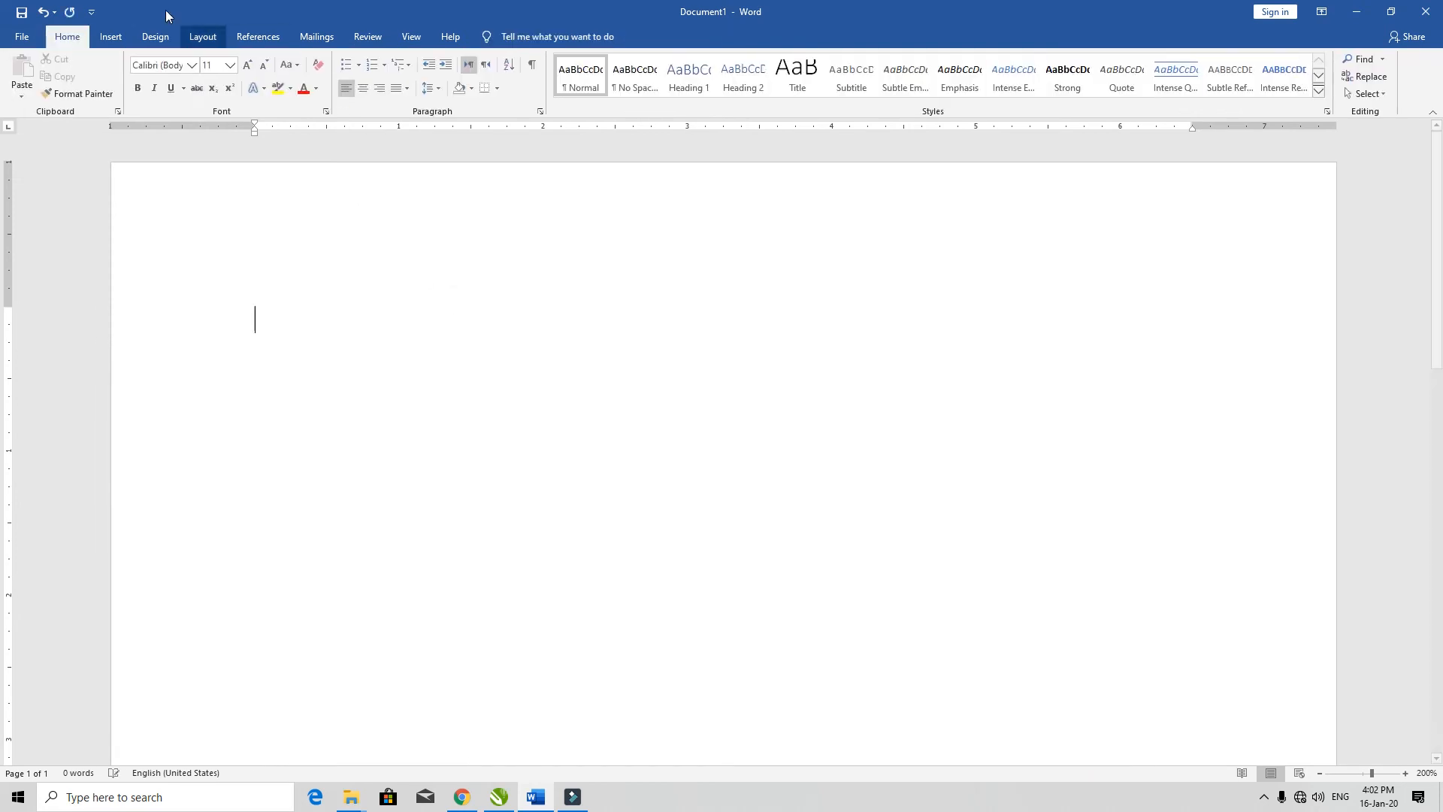
Step: View the Matrix and Relationship layouts in the SmartArt gallery and close it without inserting a graphic
click(111, 36)
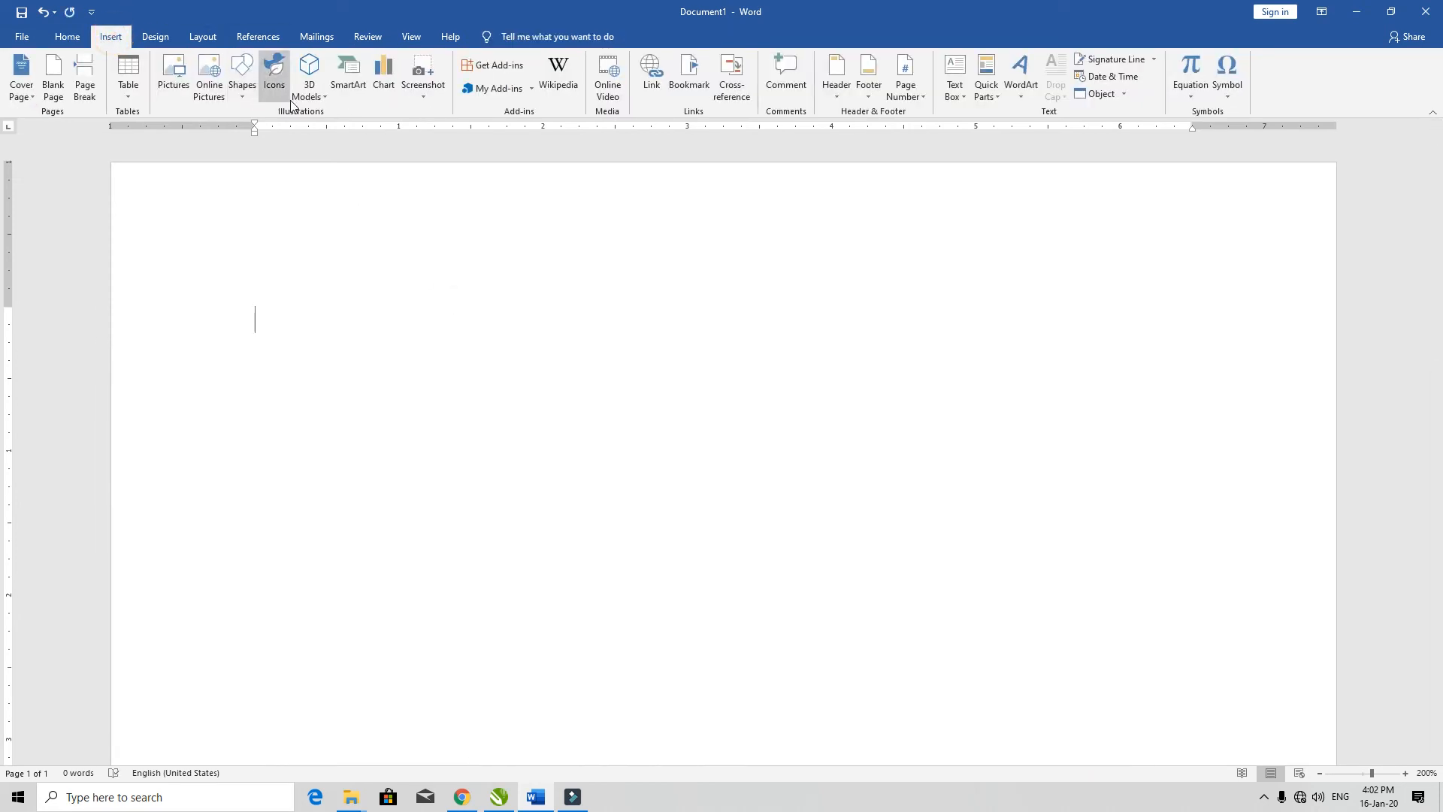
click(354, 88)
click(511, 379)
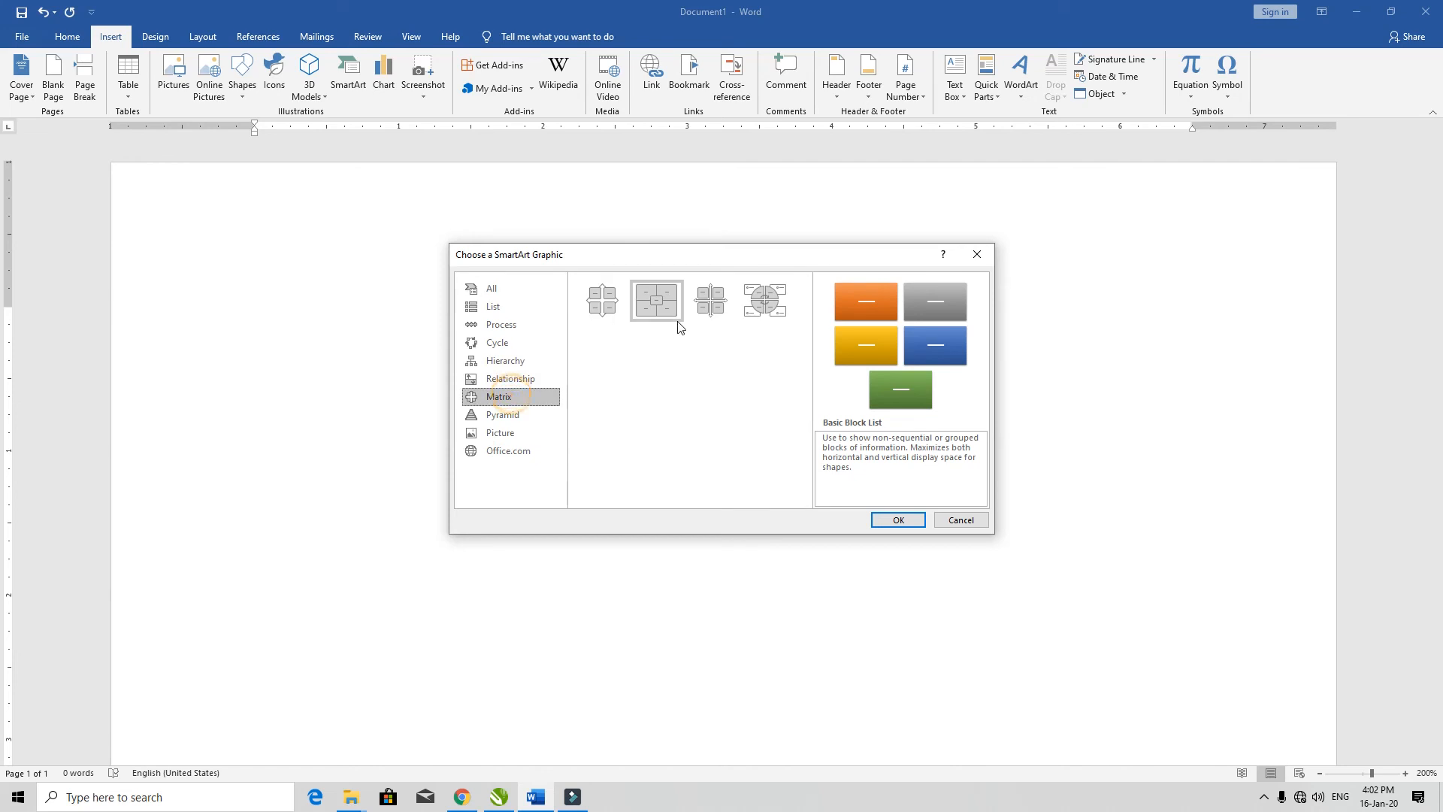
click(532, 376)
click(962, 520)
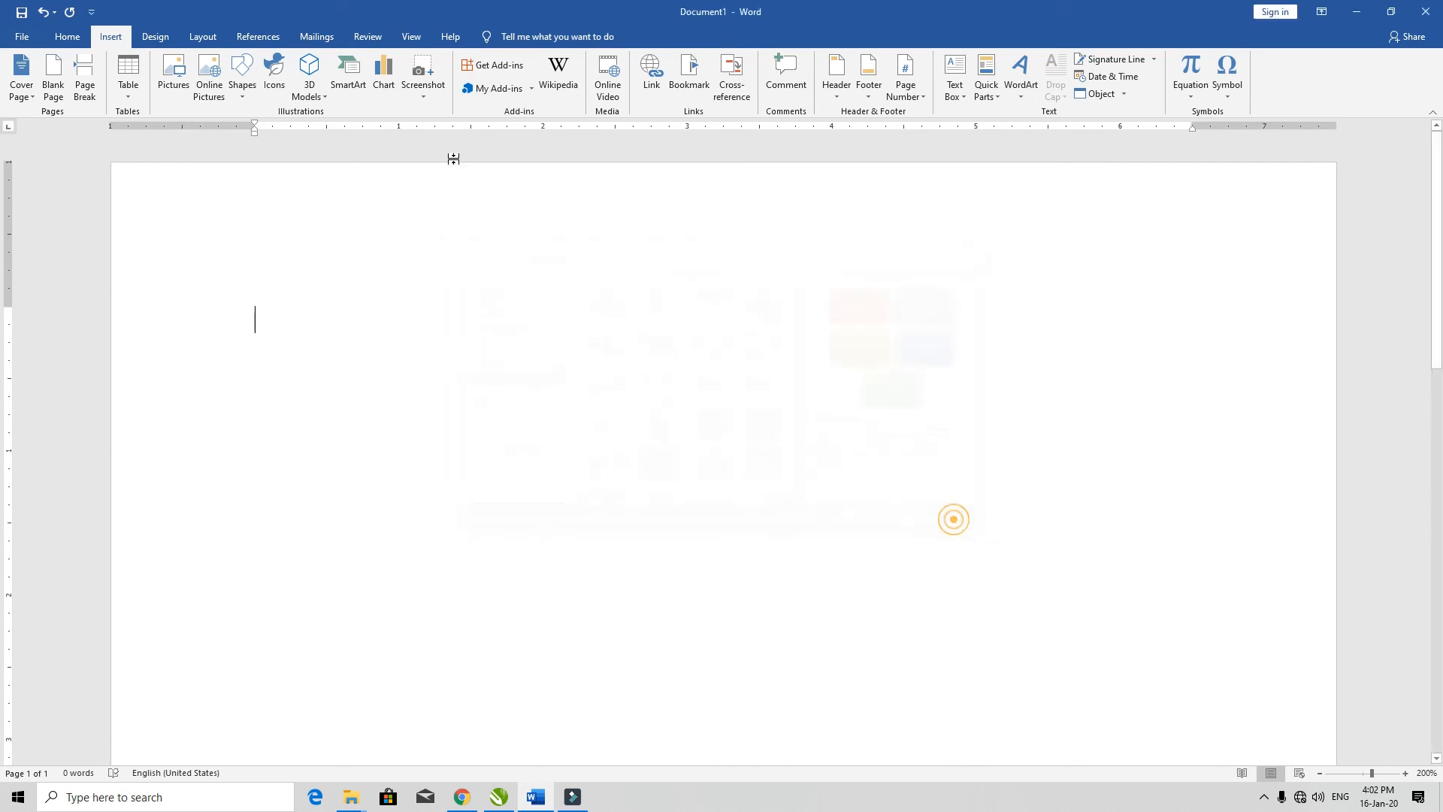
Step: Insert a Clustered Column chart with its default sample data
click(385, 95)
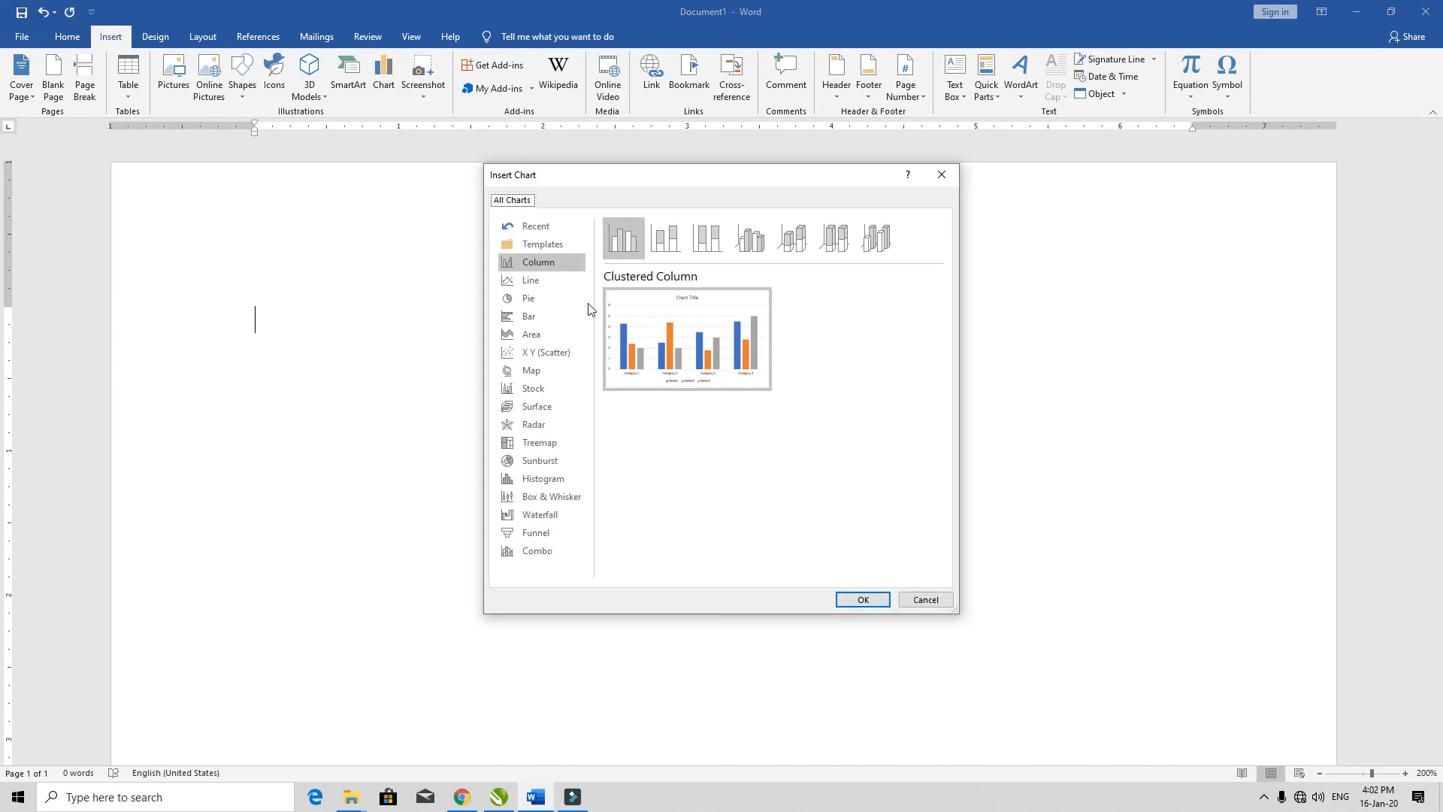
click(552, 282)
click(547, 263)
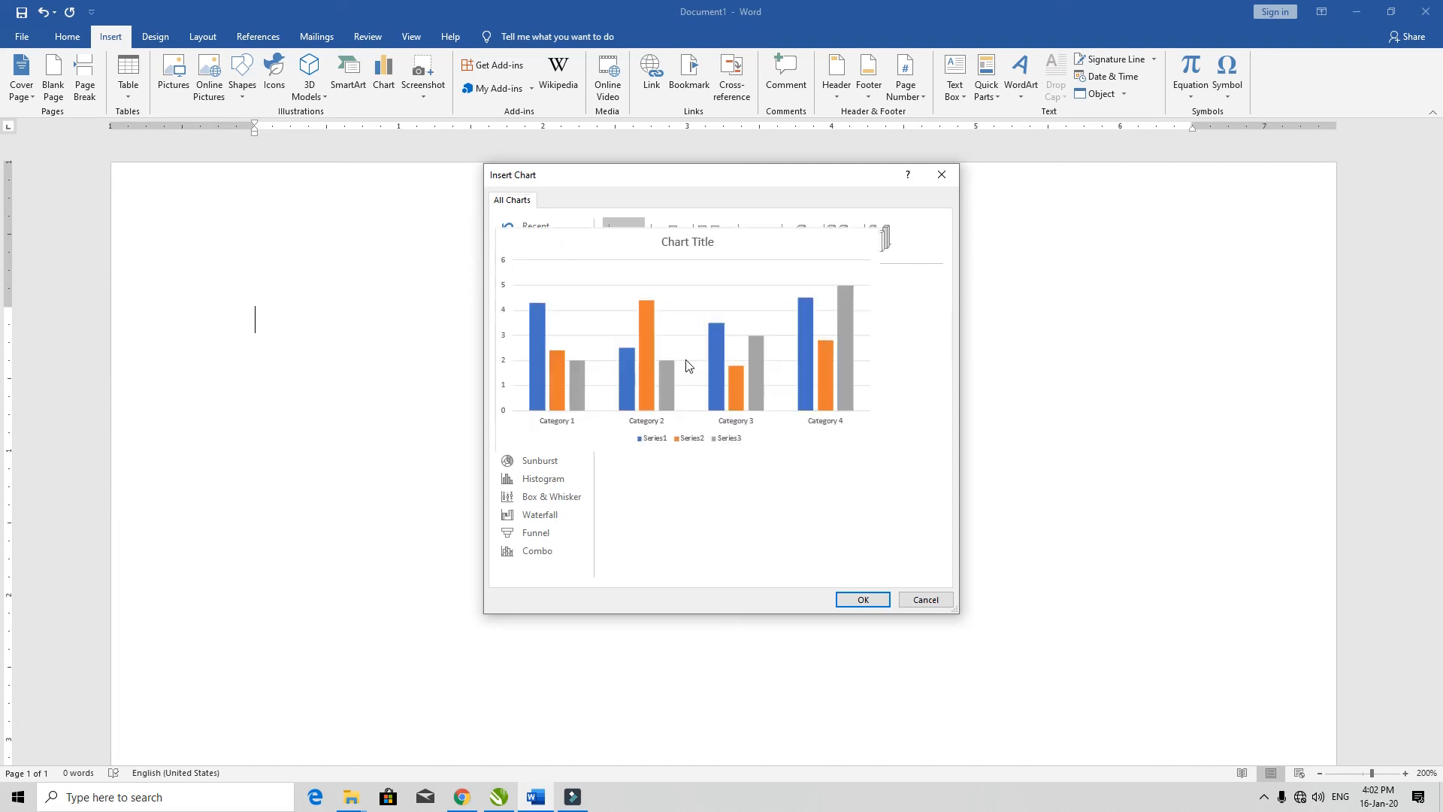
click(861, 599)
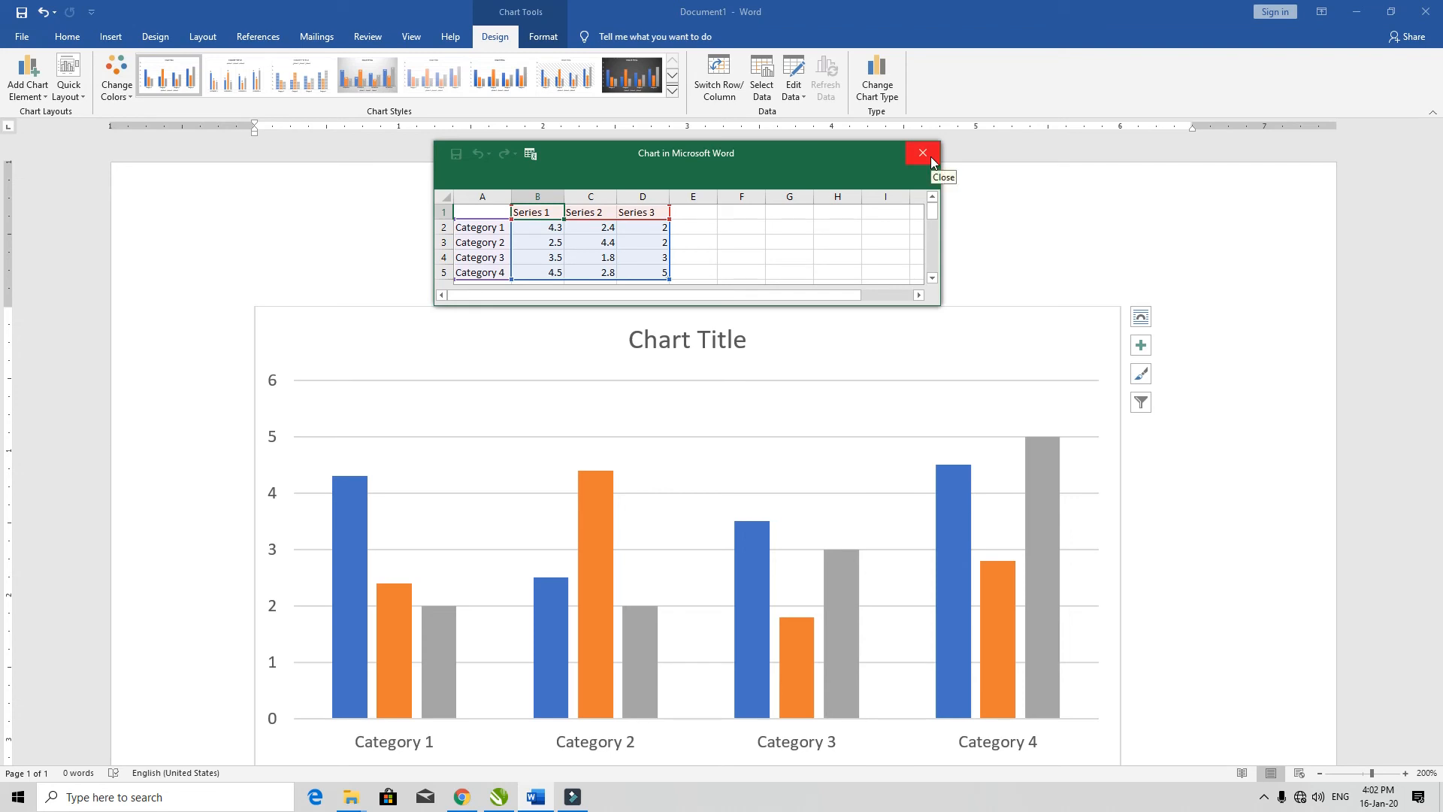
Step: Select the orange, blue and gray column series to compare them with the chart's data sheet, and close the sheet
click(345, 500)
click(594, 531)
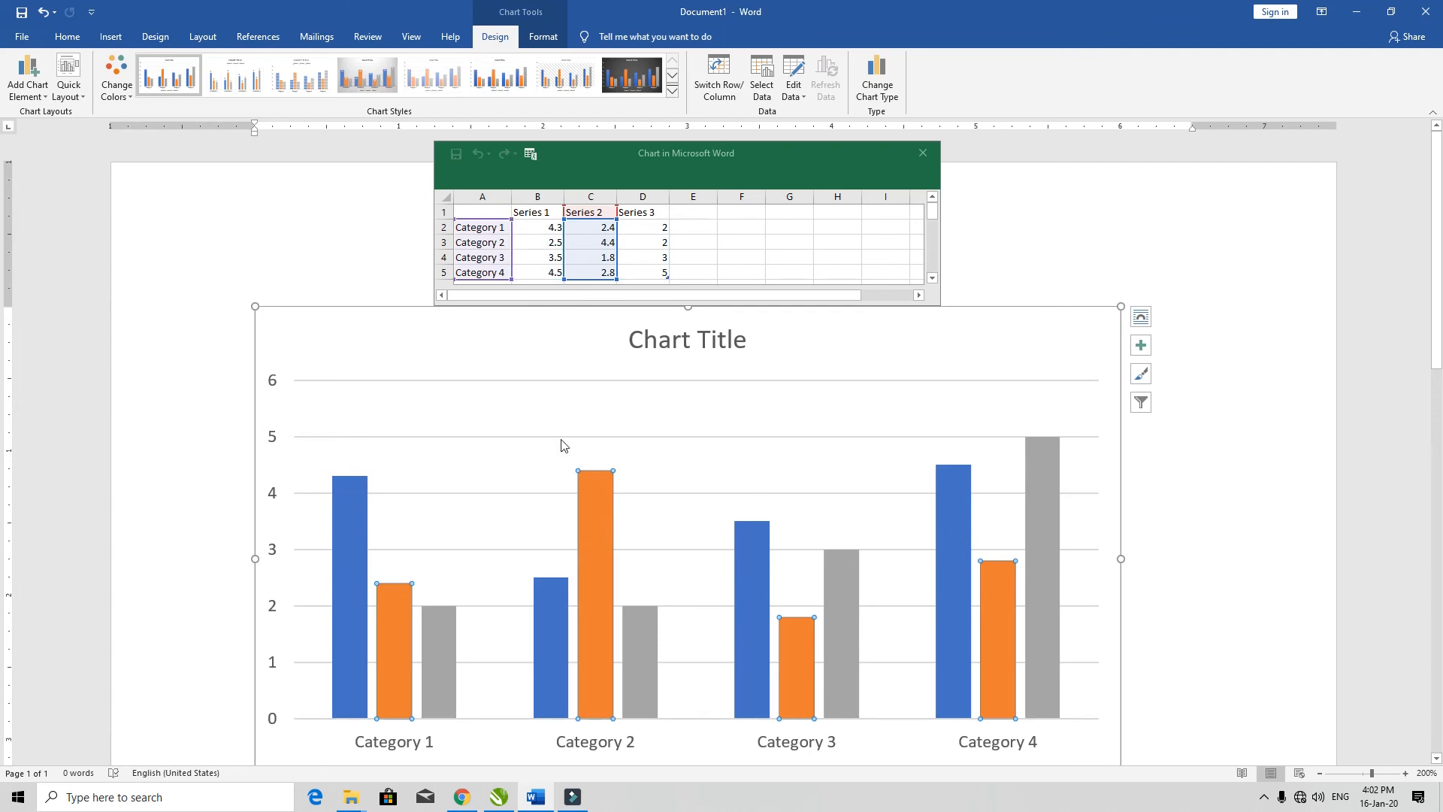
click(360, 493)
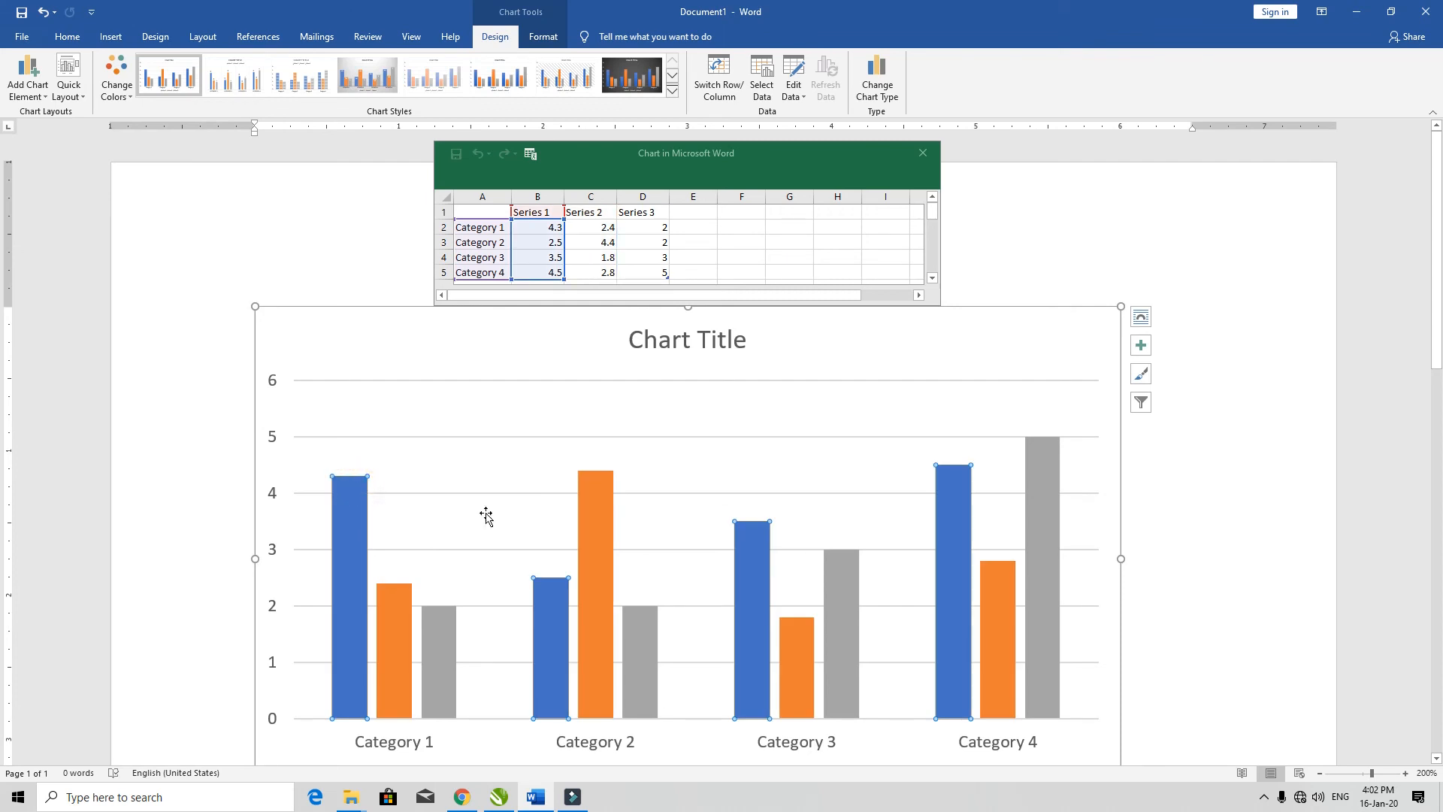
click(629, 656)
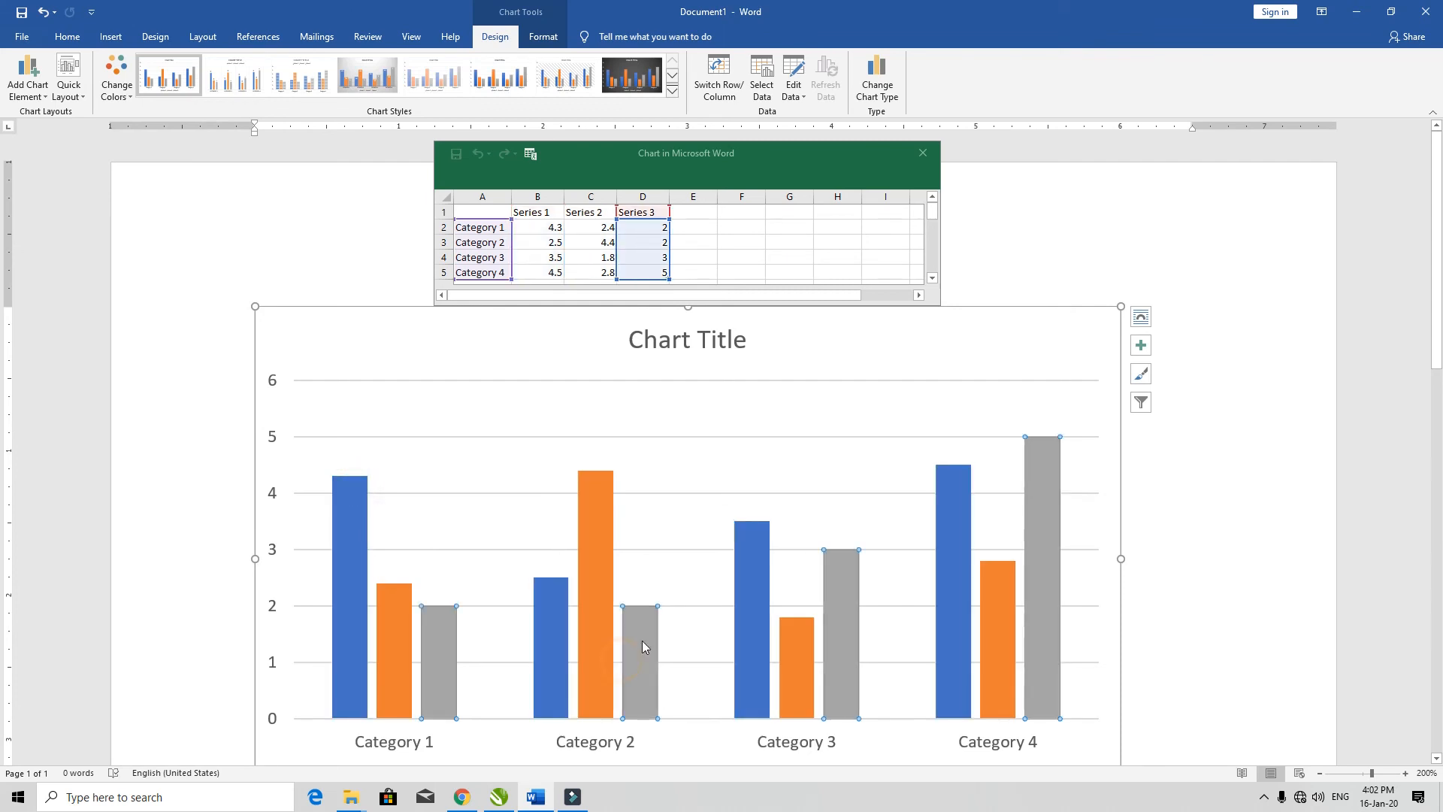
click(924, 155)
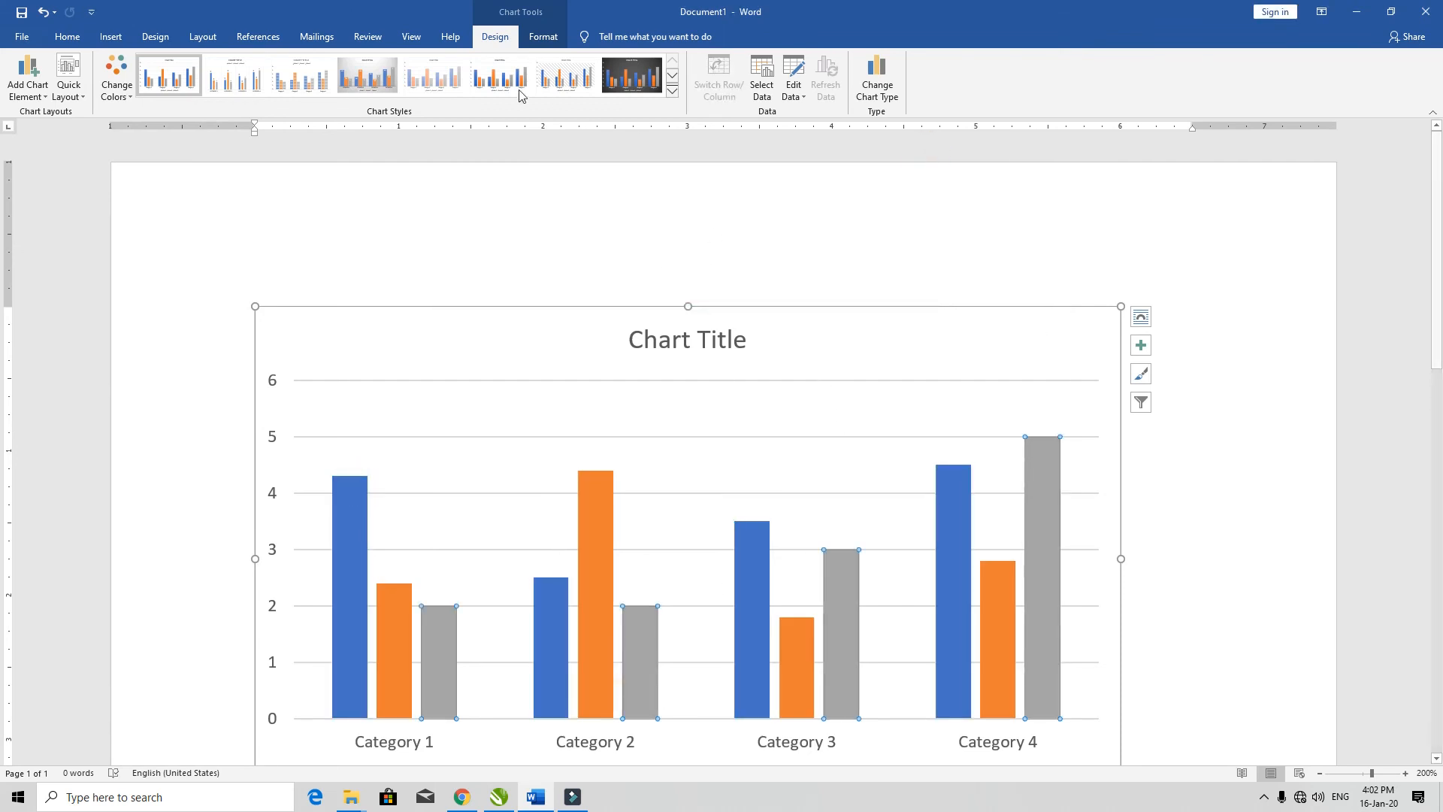
Step: View the full set of chart styles without applying one, and delete the column chart from the page
click(672, 91)
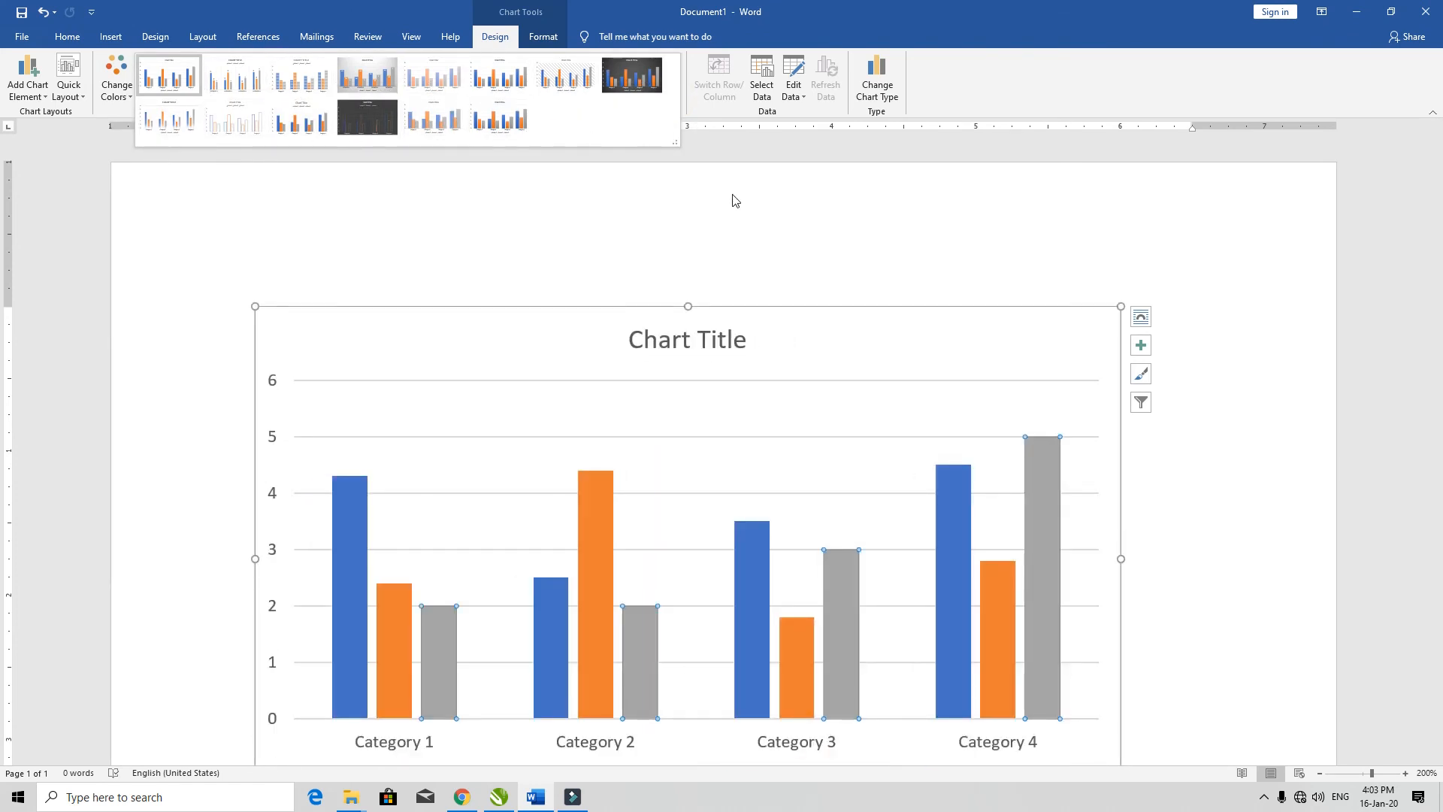
click(732, 195)
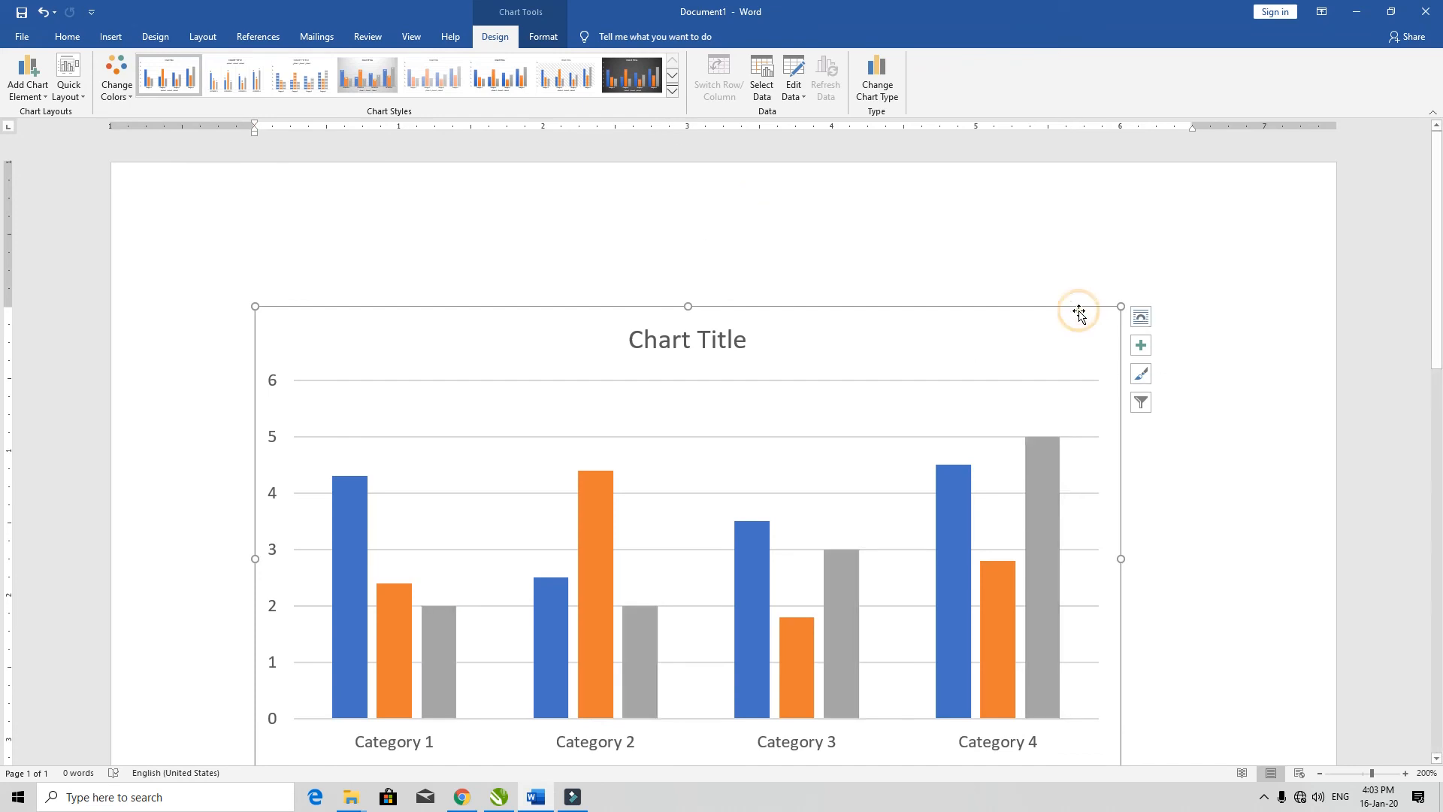
key(Delete)
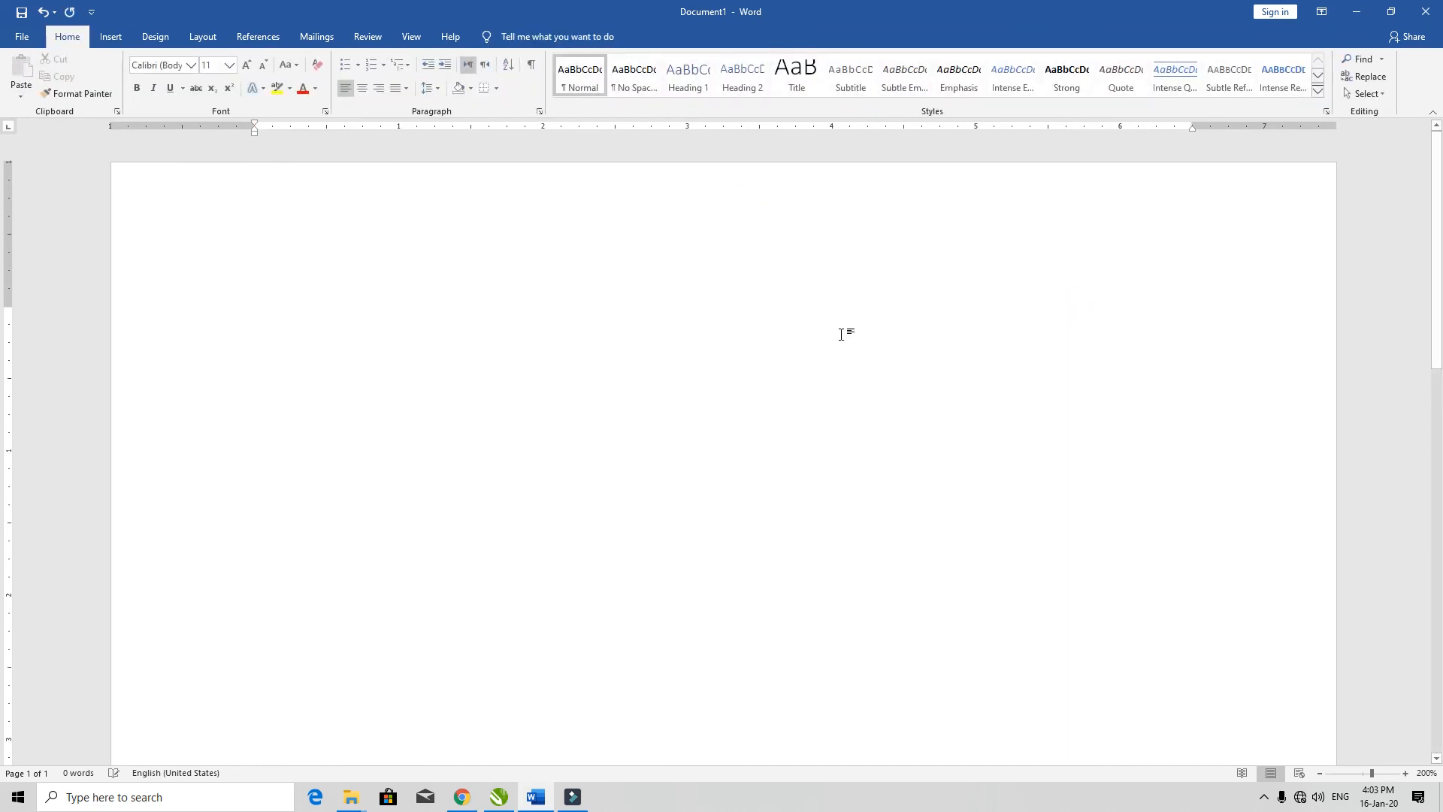
click(111, 38)
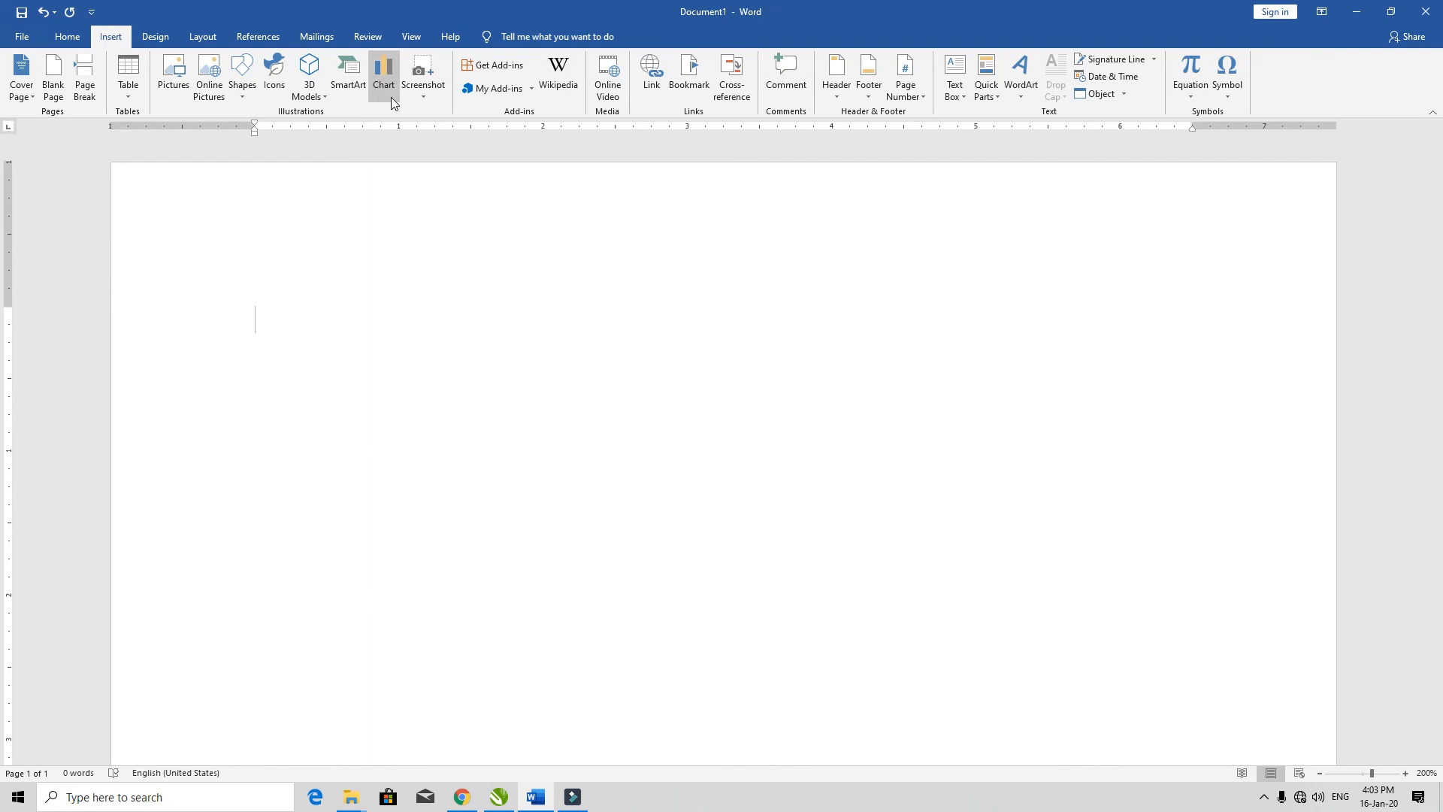
click(392, 103)
click(947, 175)
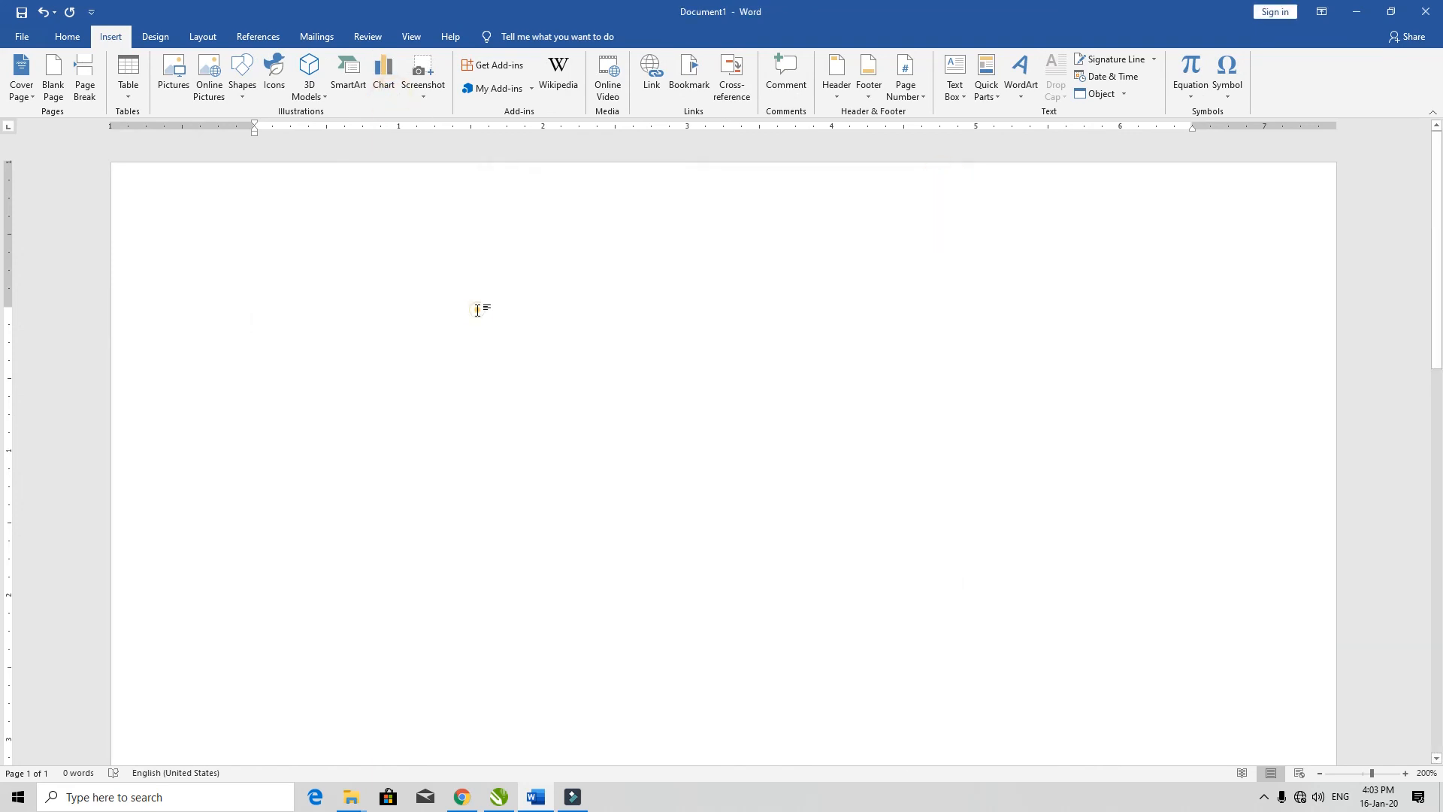
right_click(477, 309)
click(359, 272)
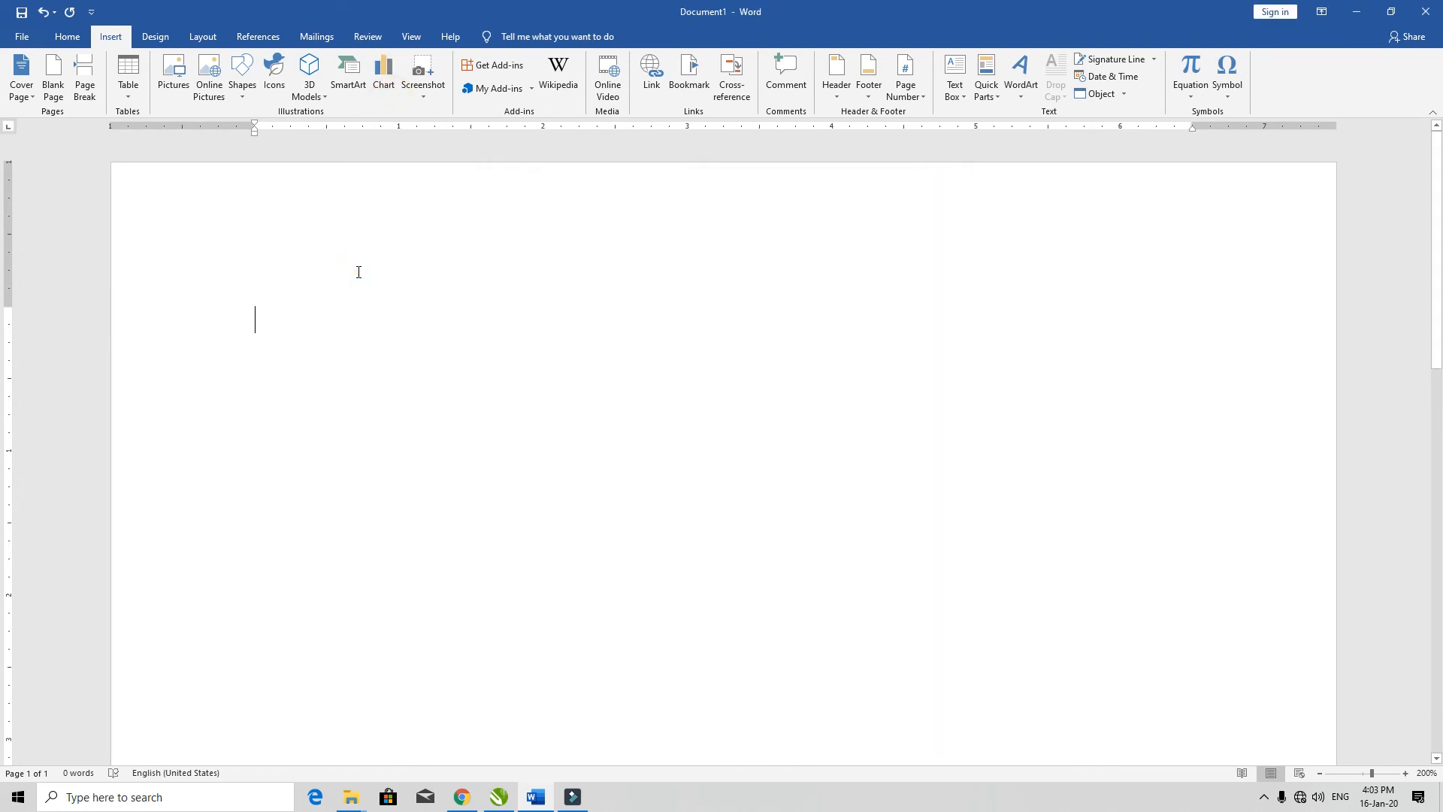
Step: Insert a screen clipping of the img073, img074 and img076 thumbnails from the Pictures folder window
click(416, 77)
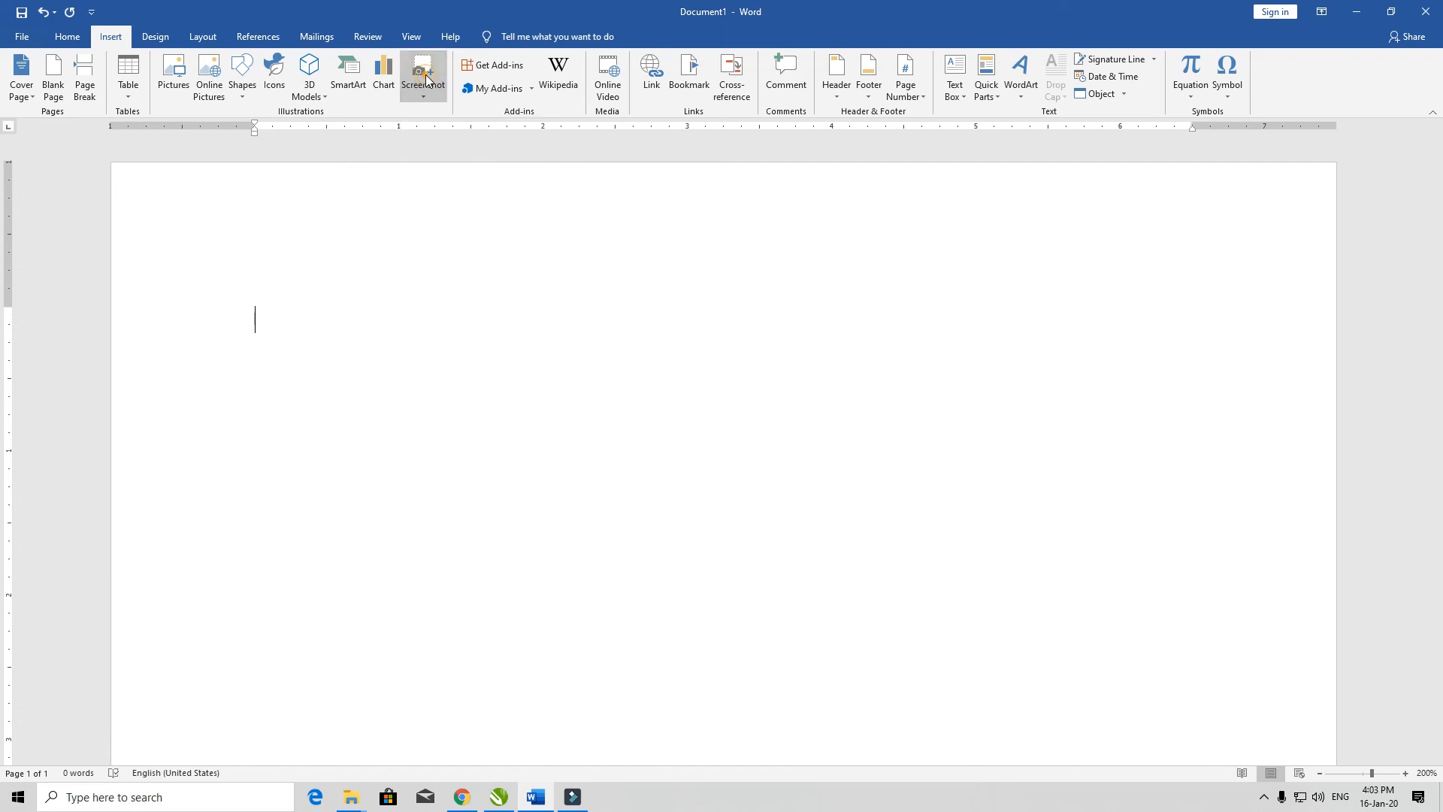
click(415, 77)
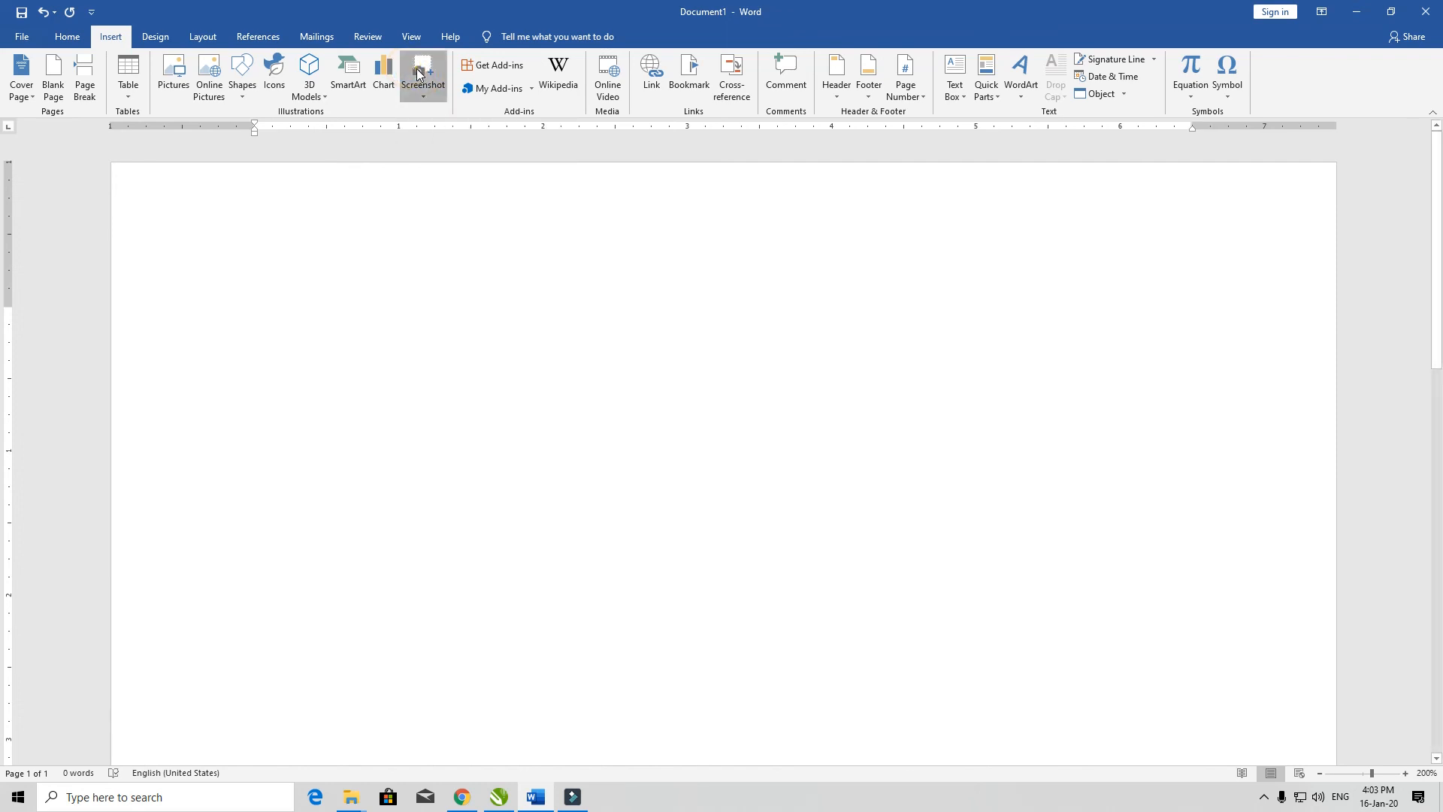
click(416, 78)
click(415, 77)
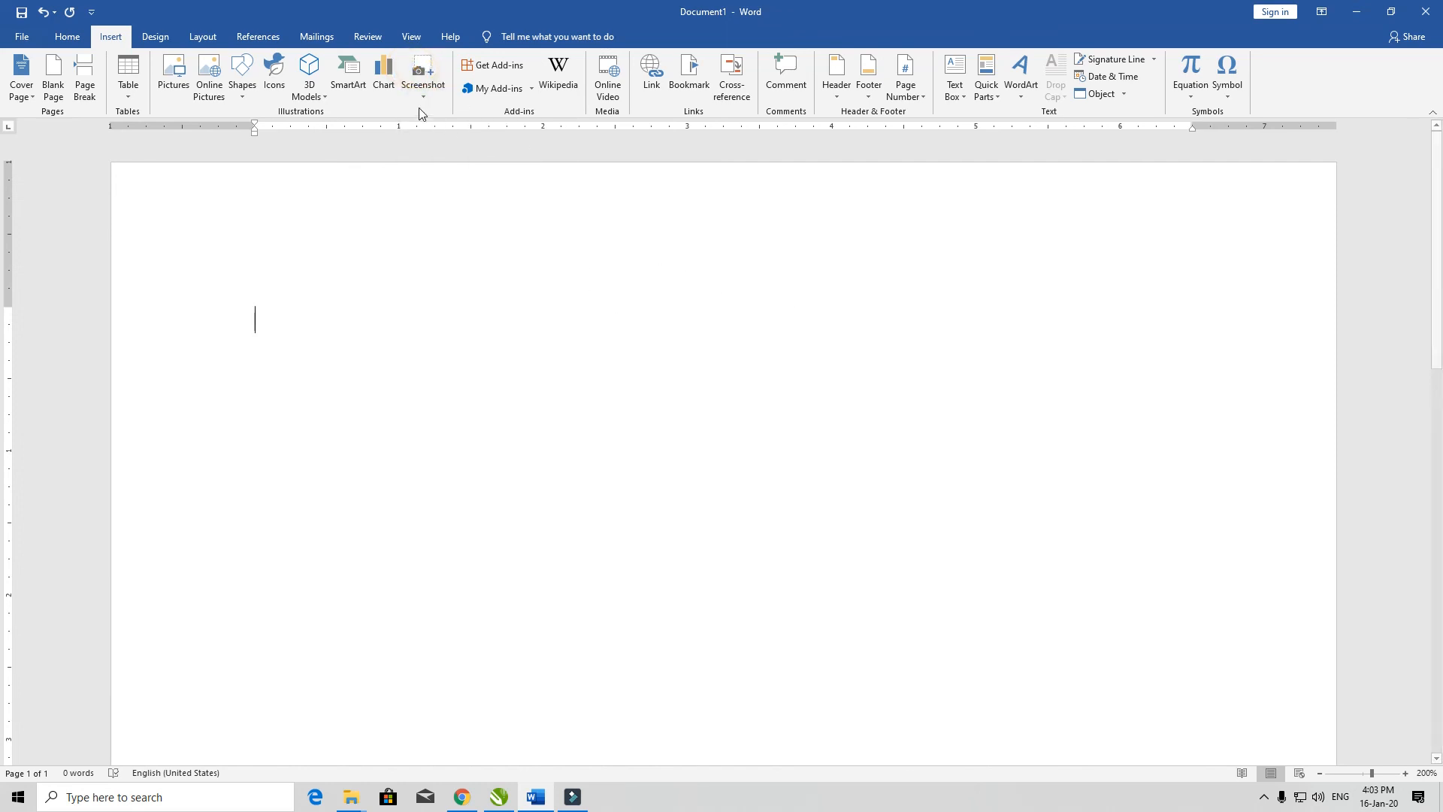
click(421, 77)
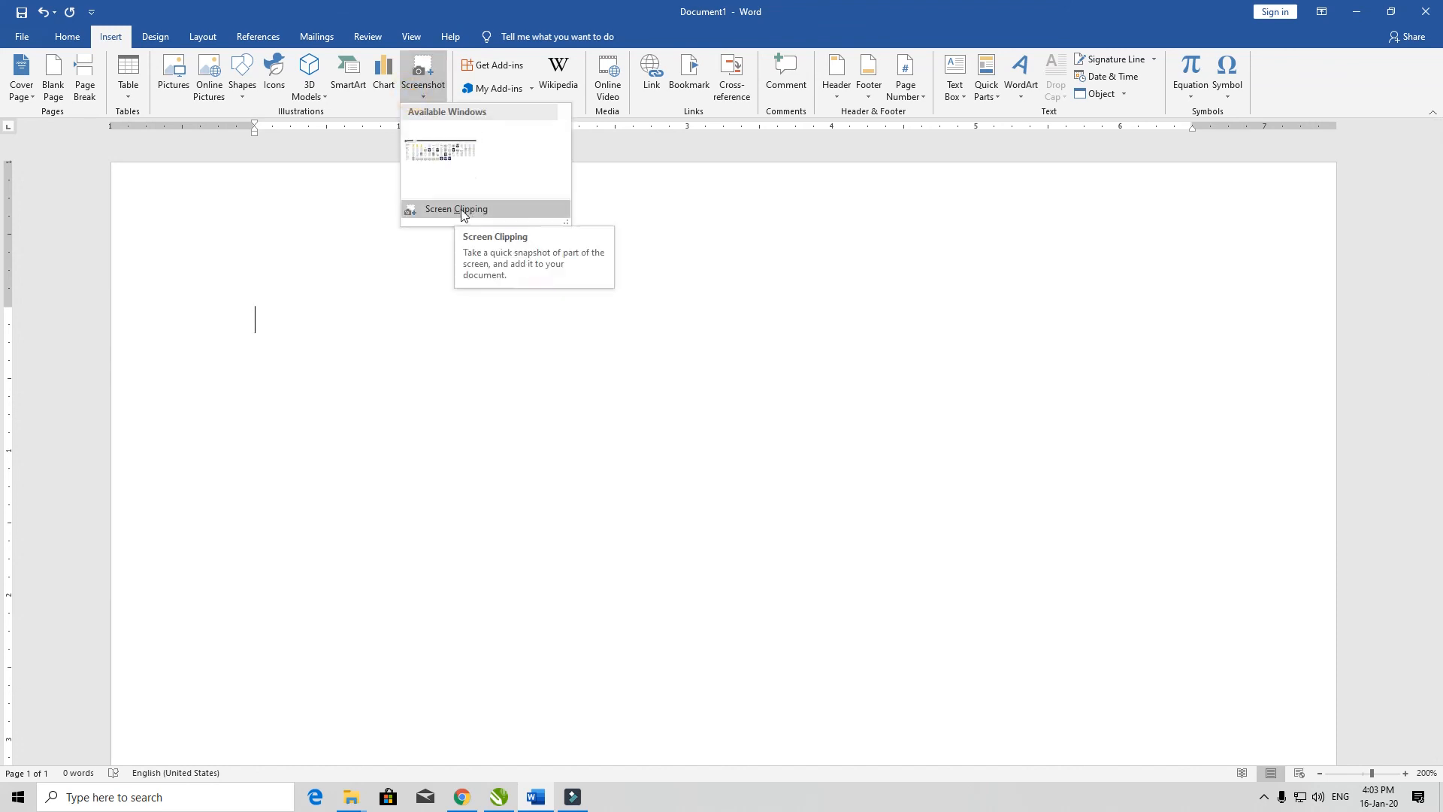
click(460, 209)
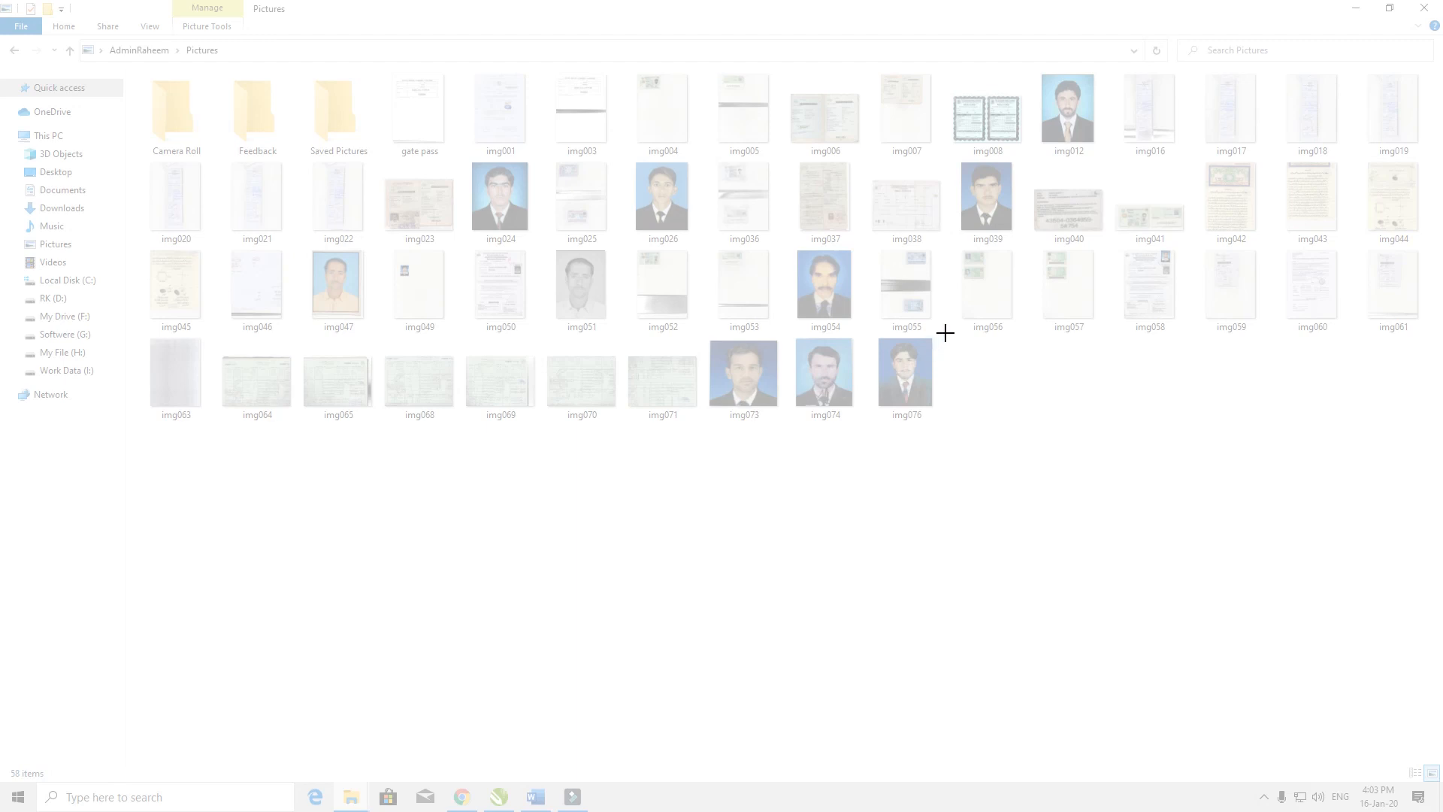
drag(945, 333, 700, 424)
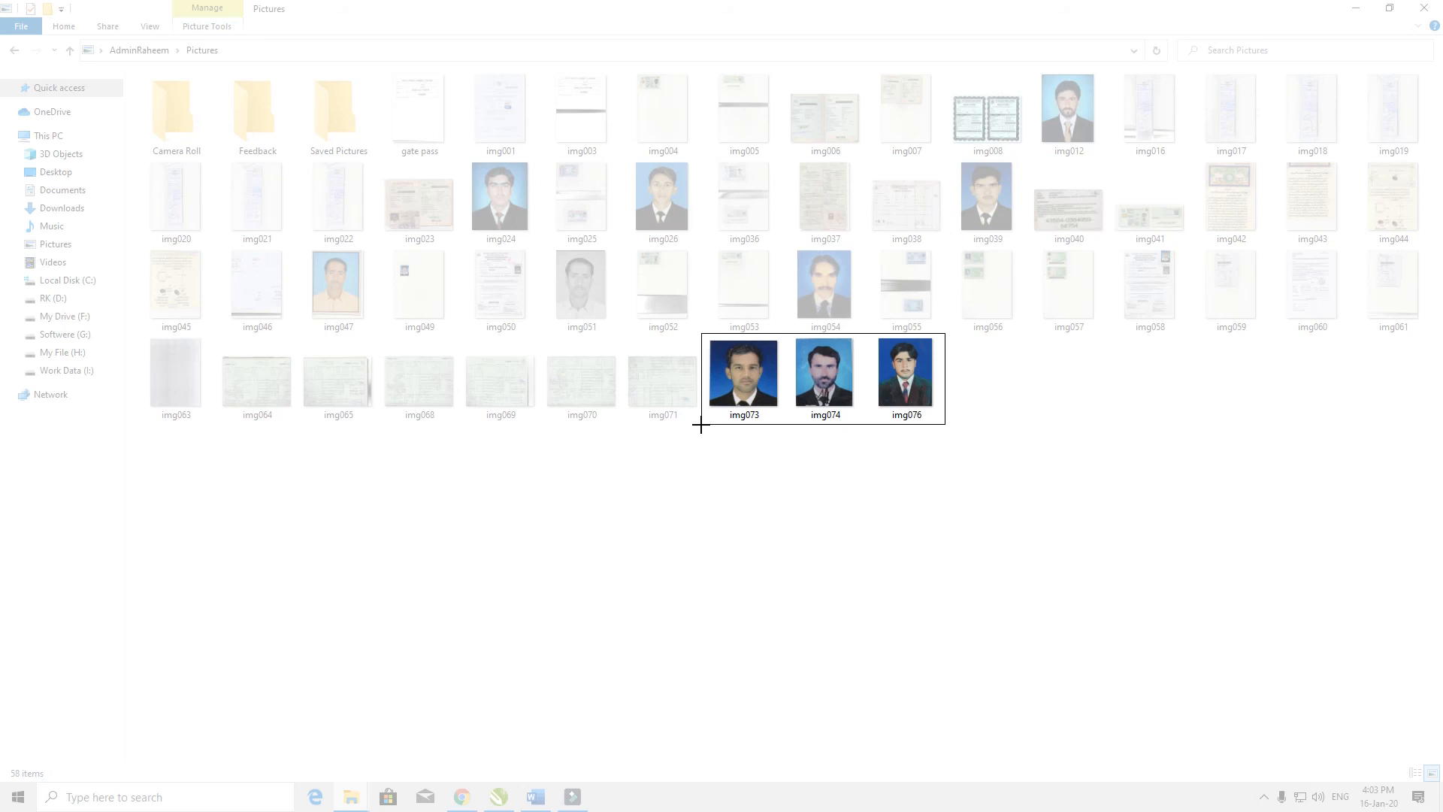
drag(701, 425, 700, 425)
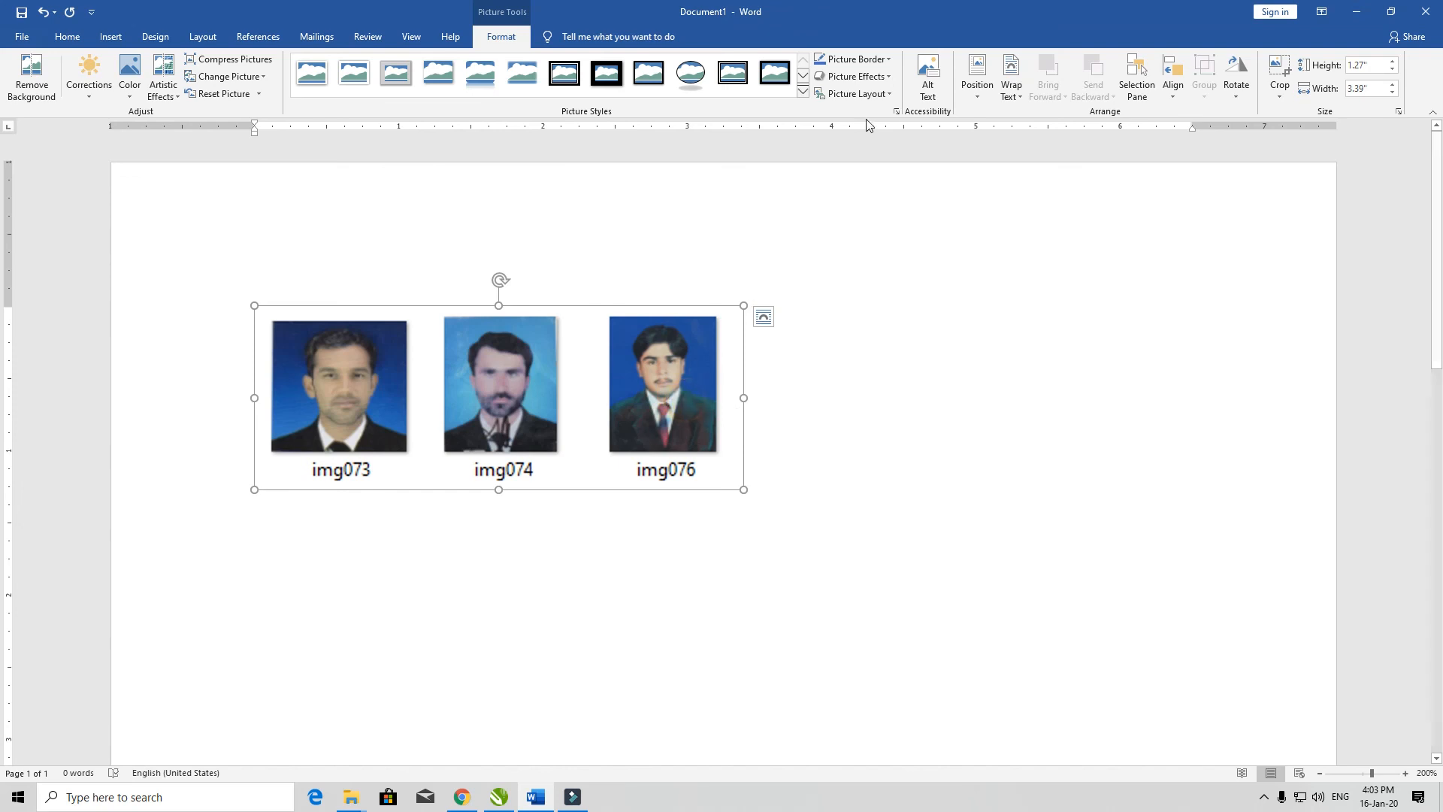
Step: Set the clipping's text wrapping to In Front of Text, and enlarge it to about 2.54" high by 6.76" wide
click(1012, 84)
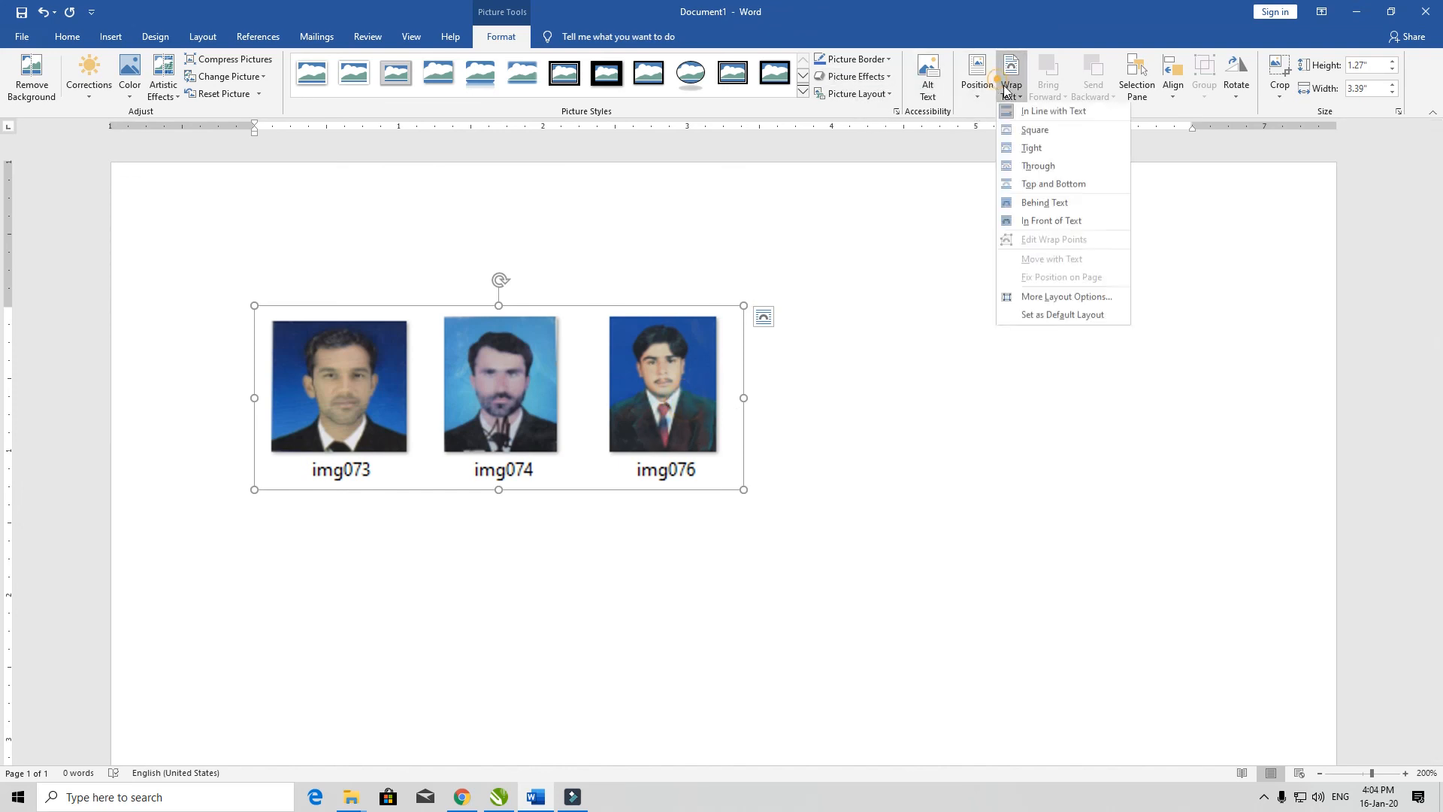
click(1030, 221)
drag(742, 488, 659, 411)
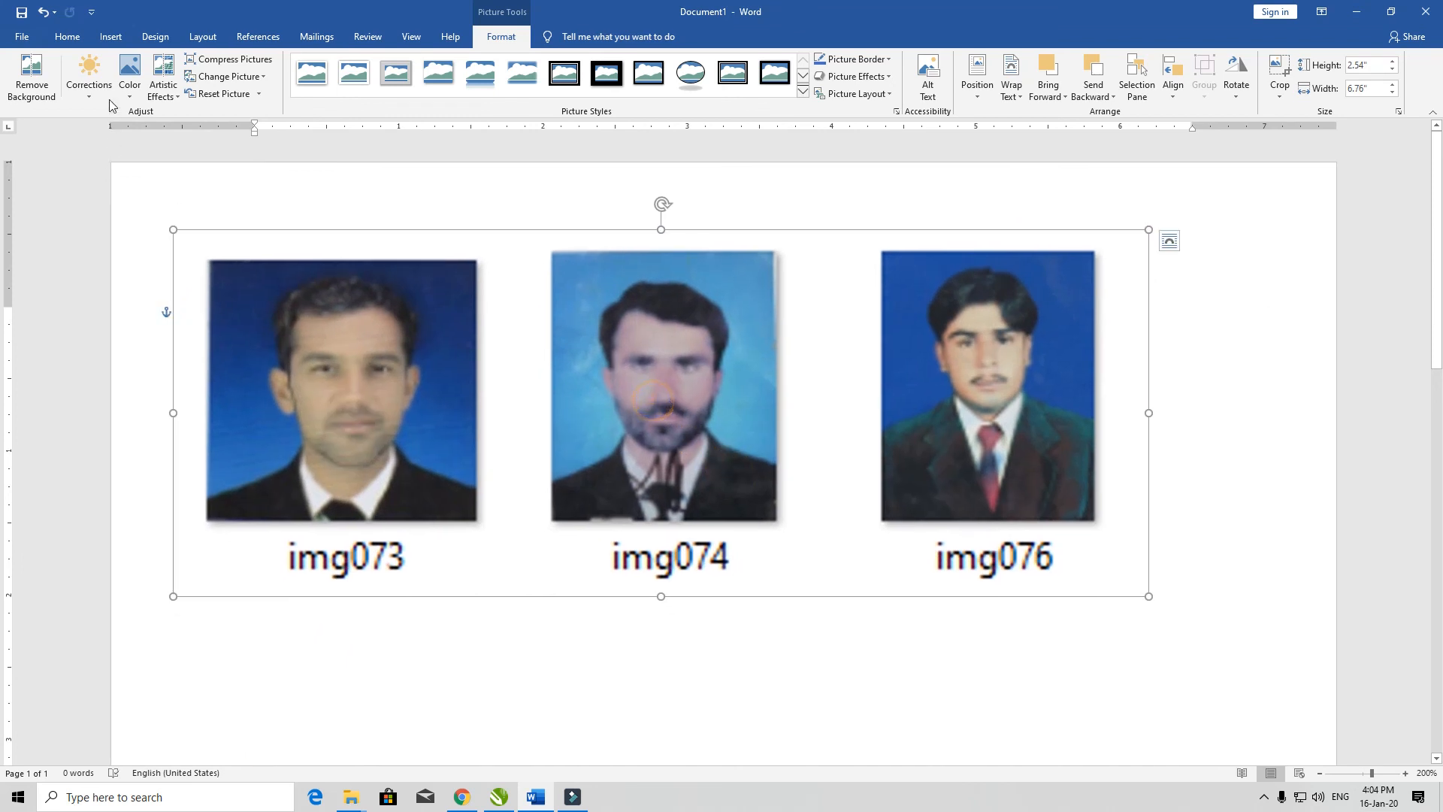
Step: Try the first soften correction on the clipping, and replace it with the Sharpen: 50% correction
click(89, 69)
click(106, 136)
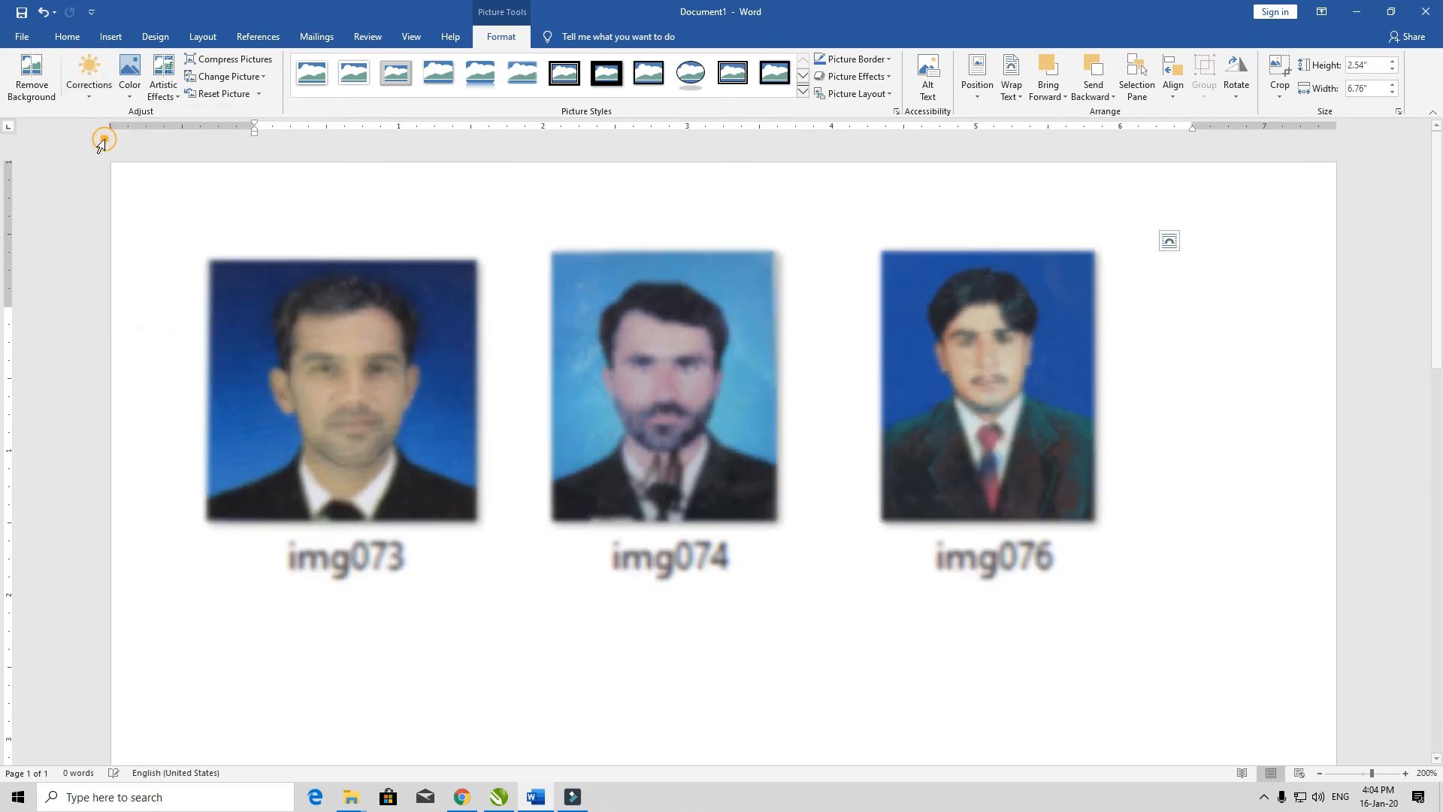
click(98, 88)
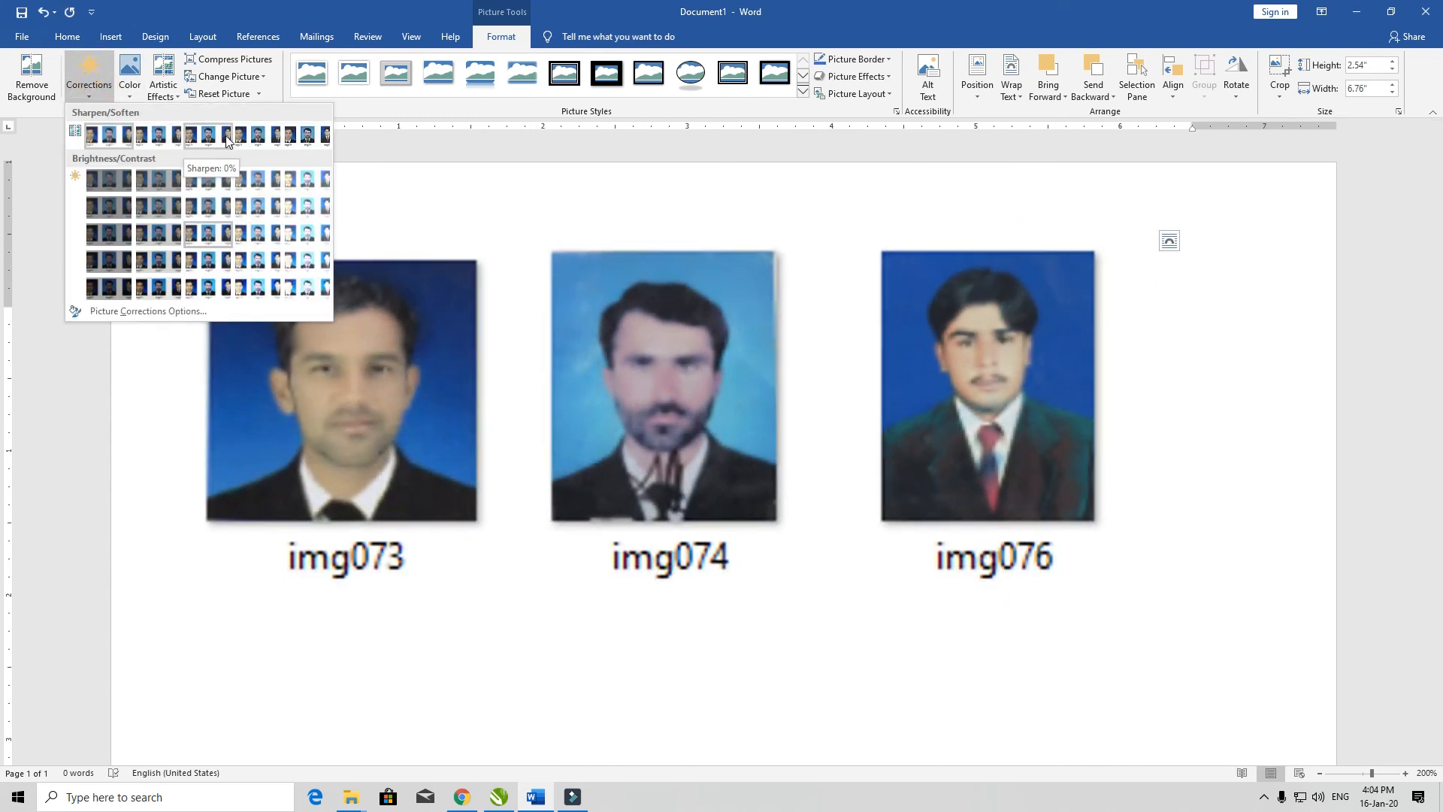
click(316, 139)
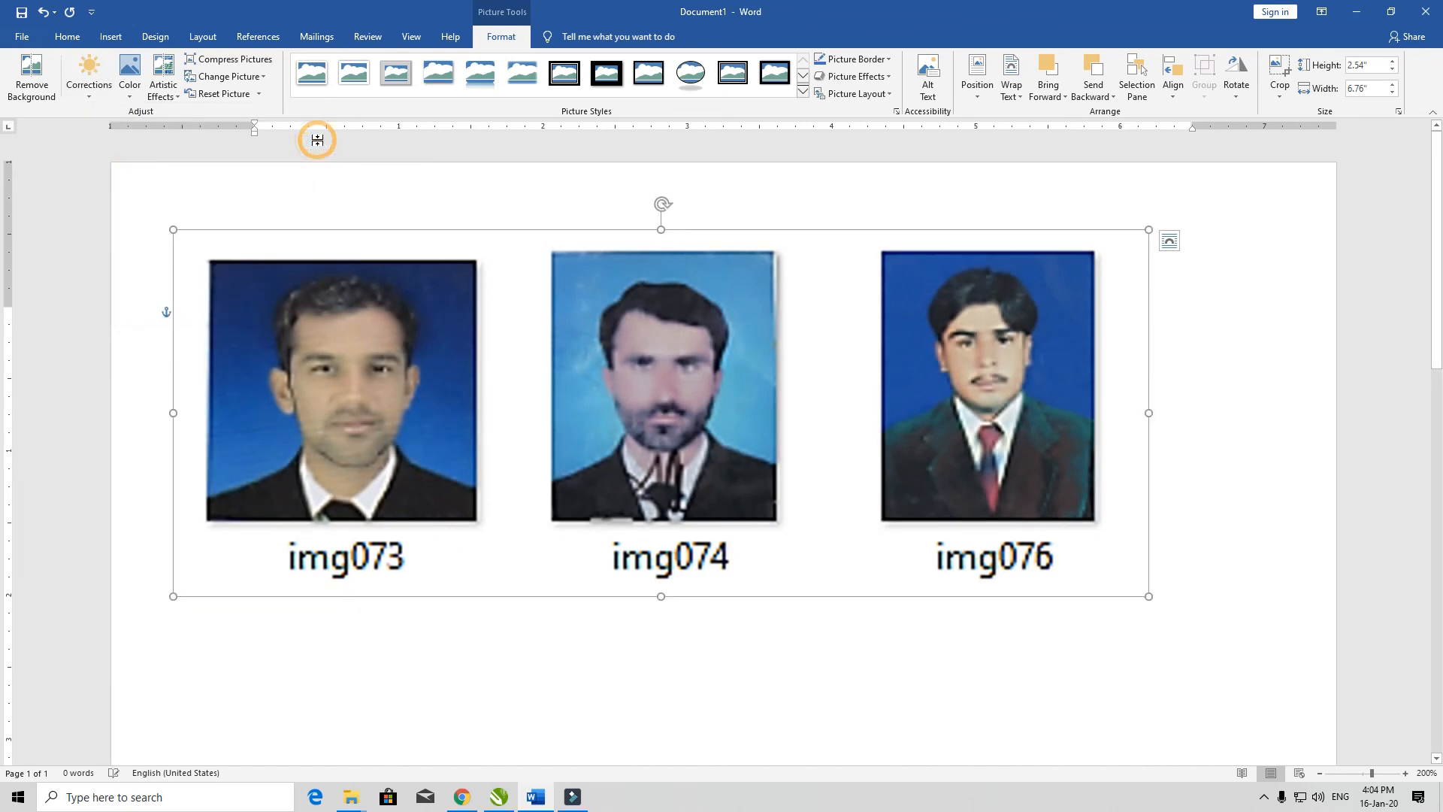
Step: View the clipping's color options without applying one, and delete the clipping from the page
click(129, 75)
click(624, 359)
key(Delete)
Step: Insert a screen clipping of the Xerox WC 5855 Scan file on the desktop, and delete it from the page
click(111, 37)
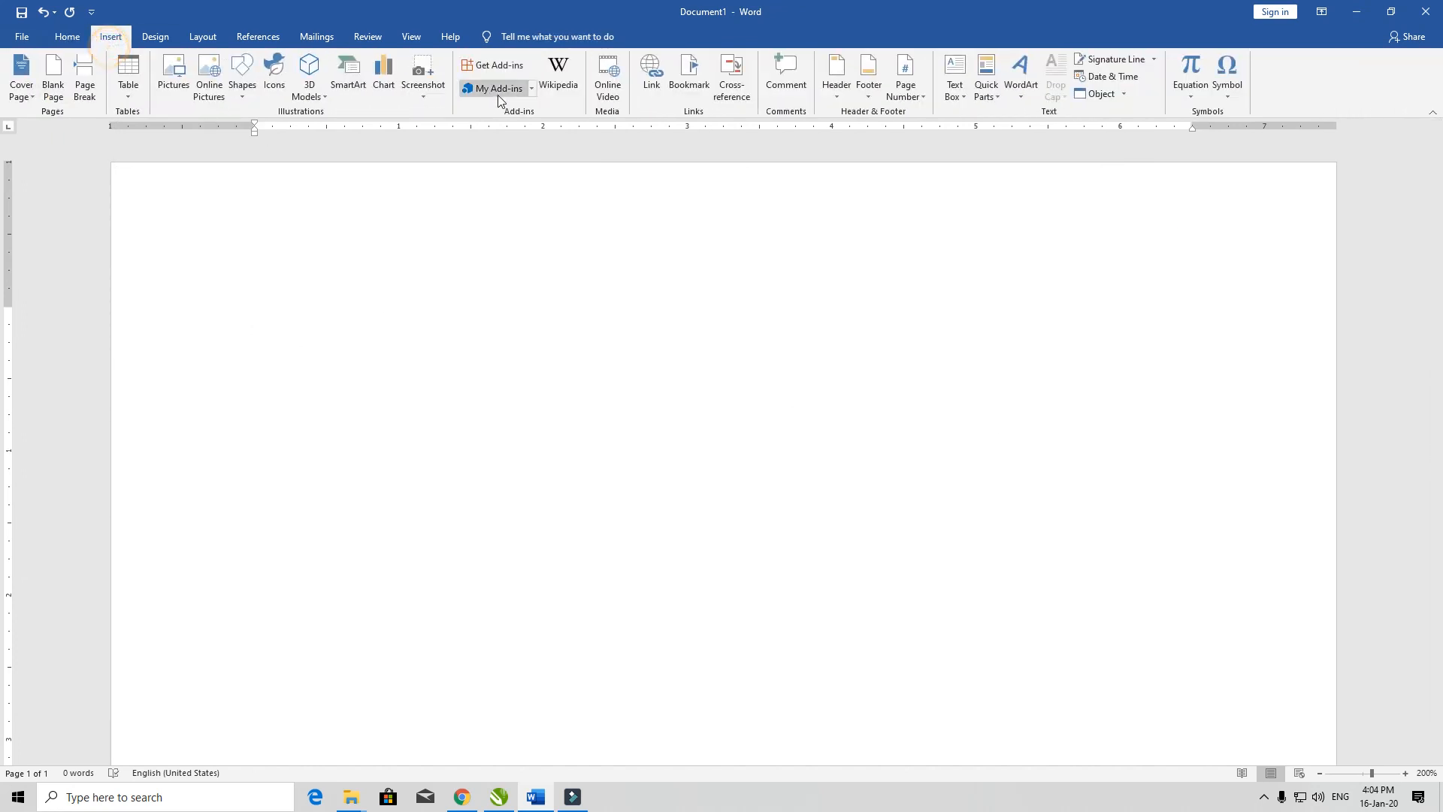
click(424, 96)
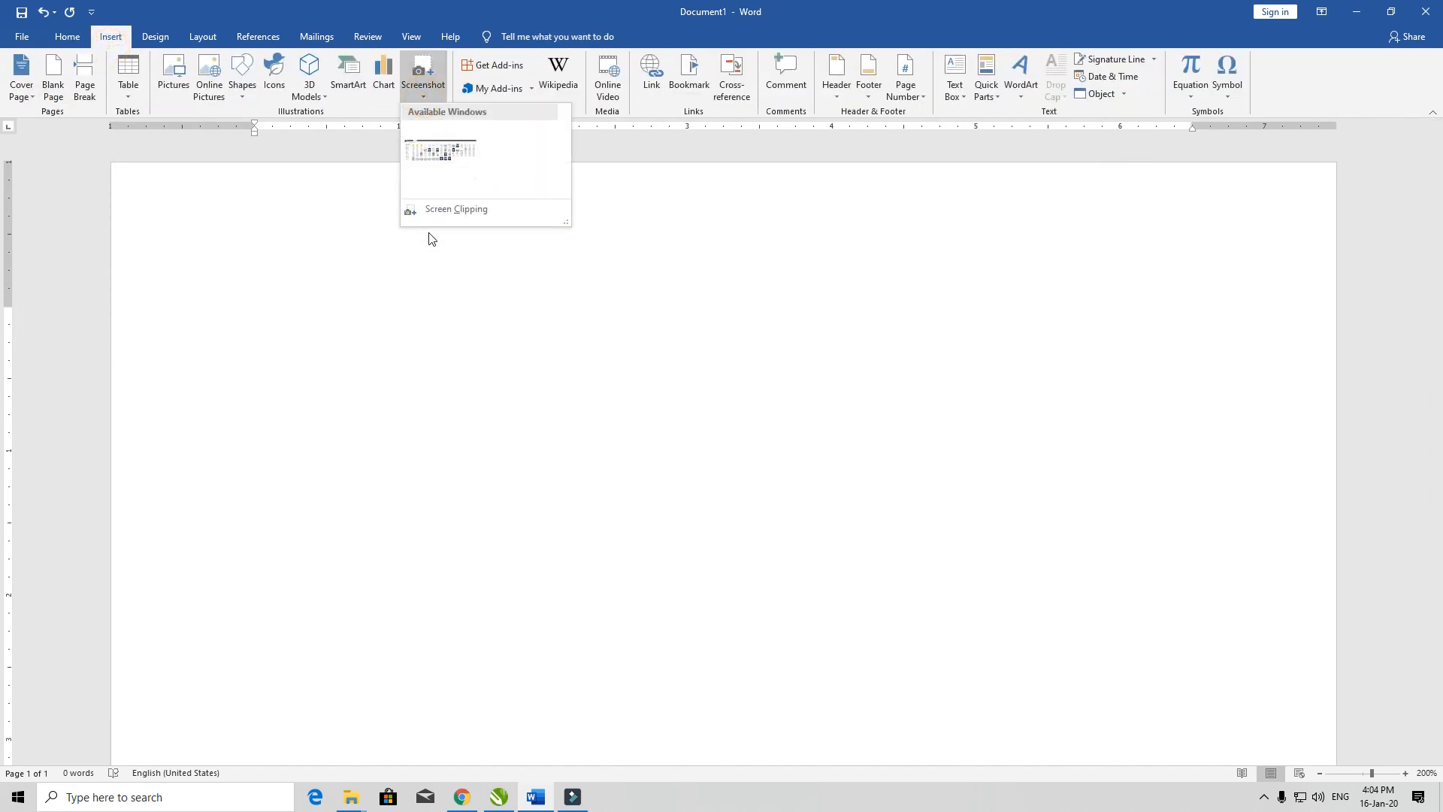
drag(565, 223, 525, 196)
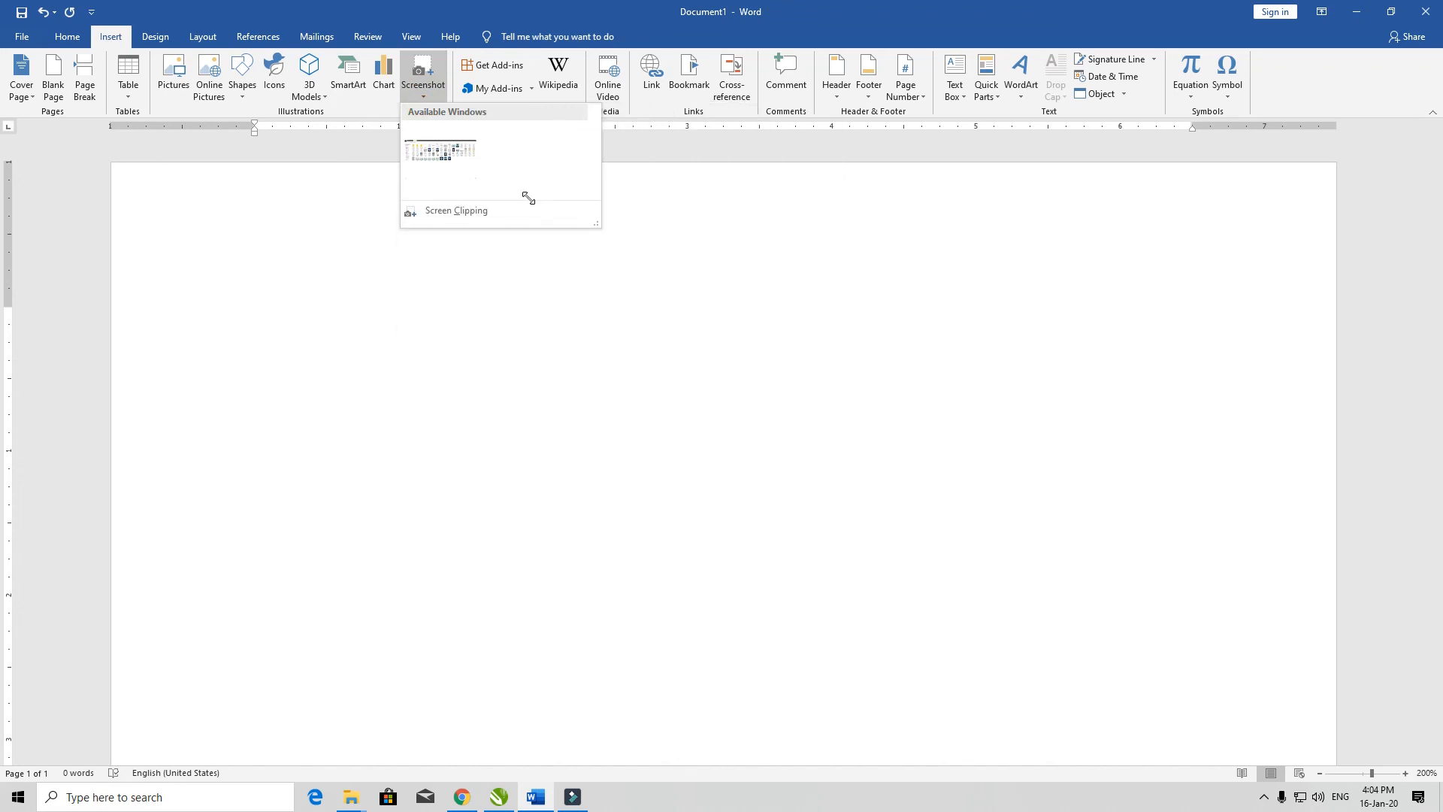
click(468, 209)
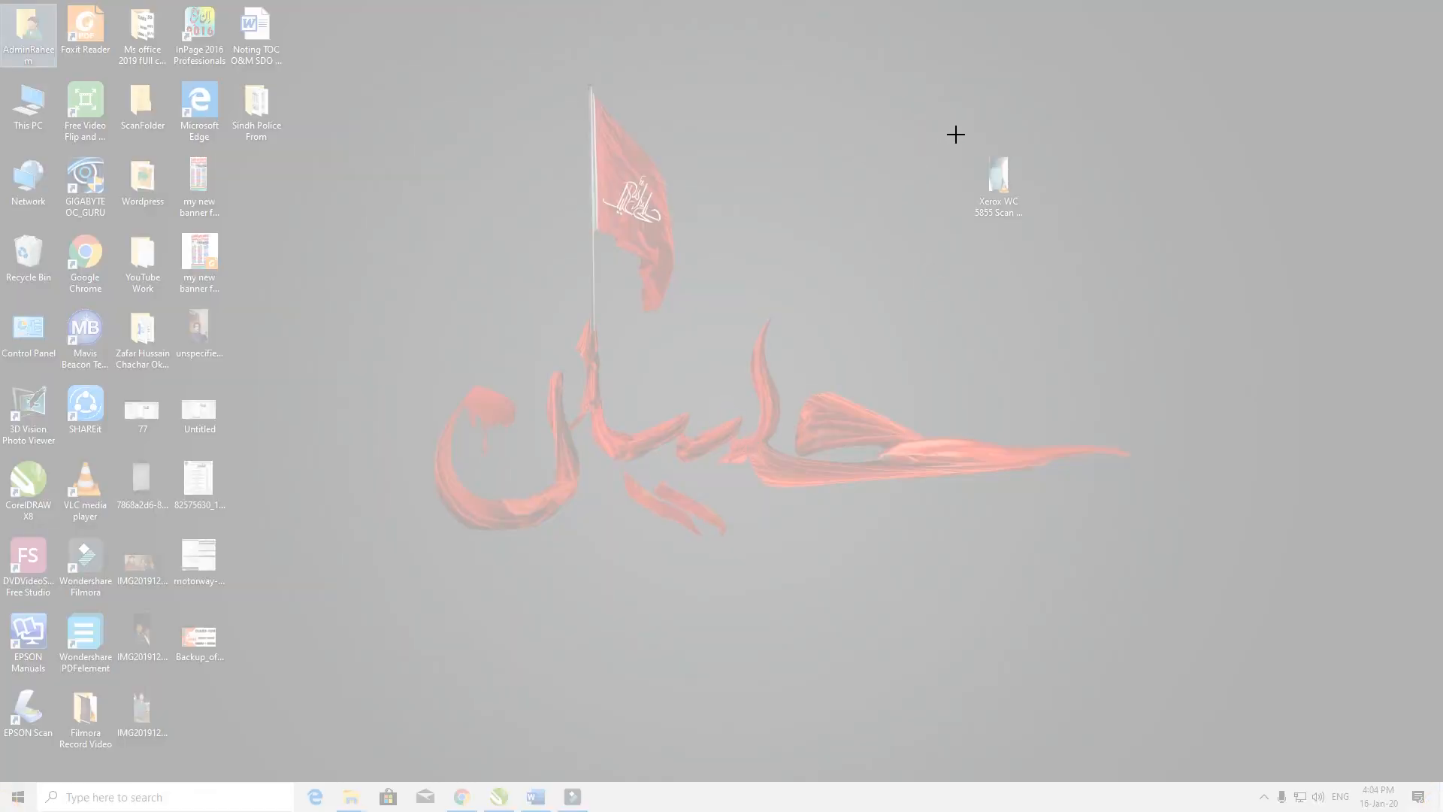
drag(957, 133, 1038, 240)
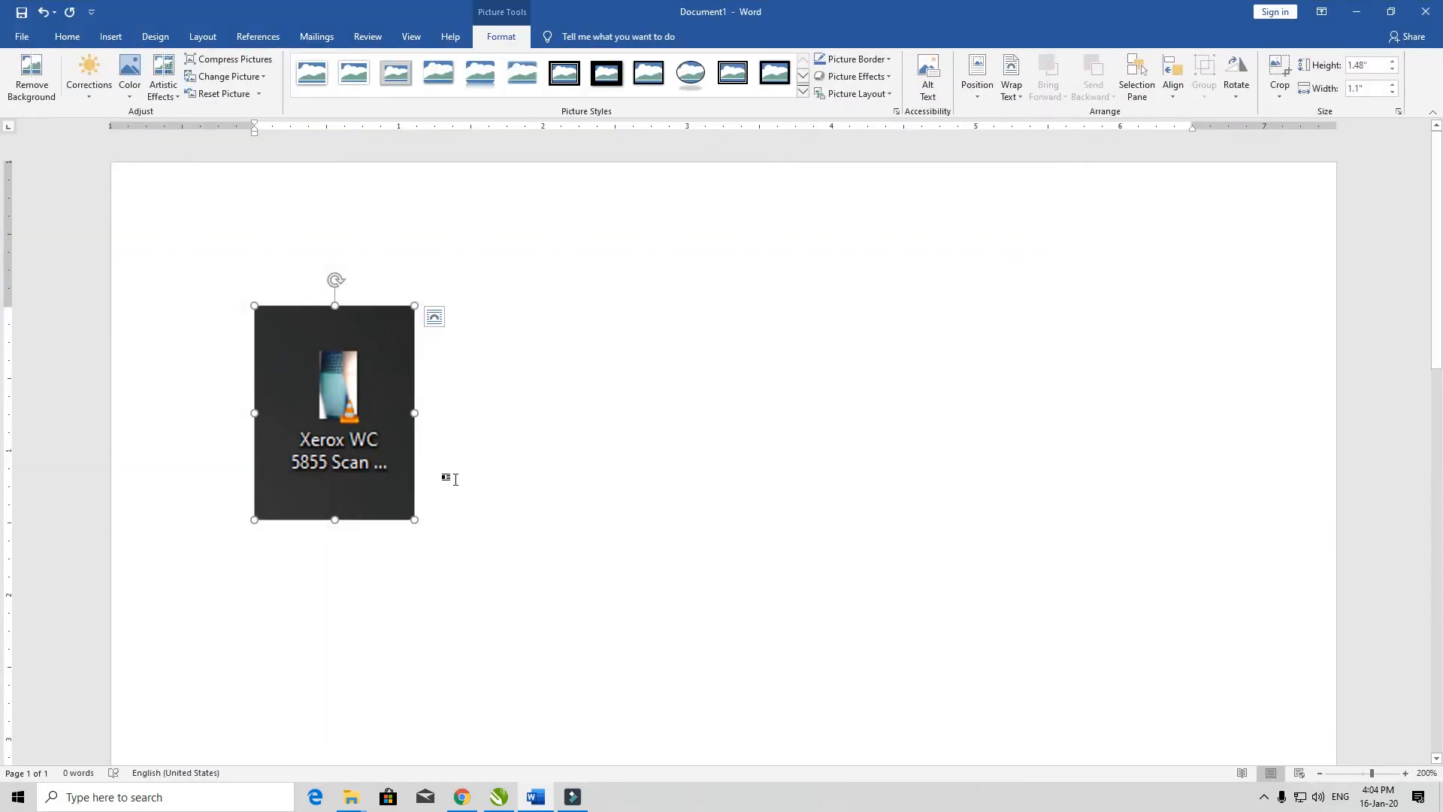
drag(364, 368, 295, 383)
key(Delete)
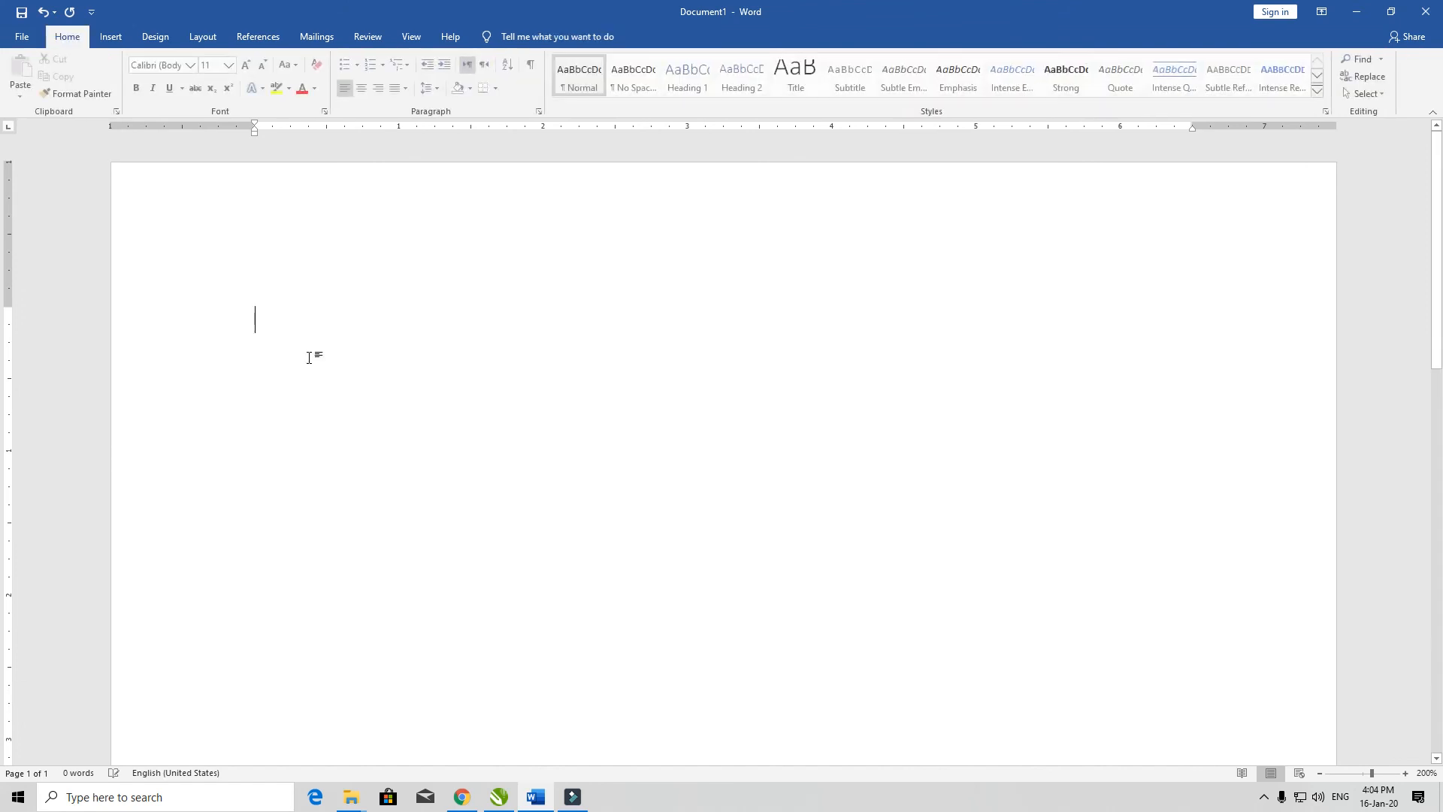